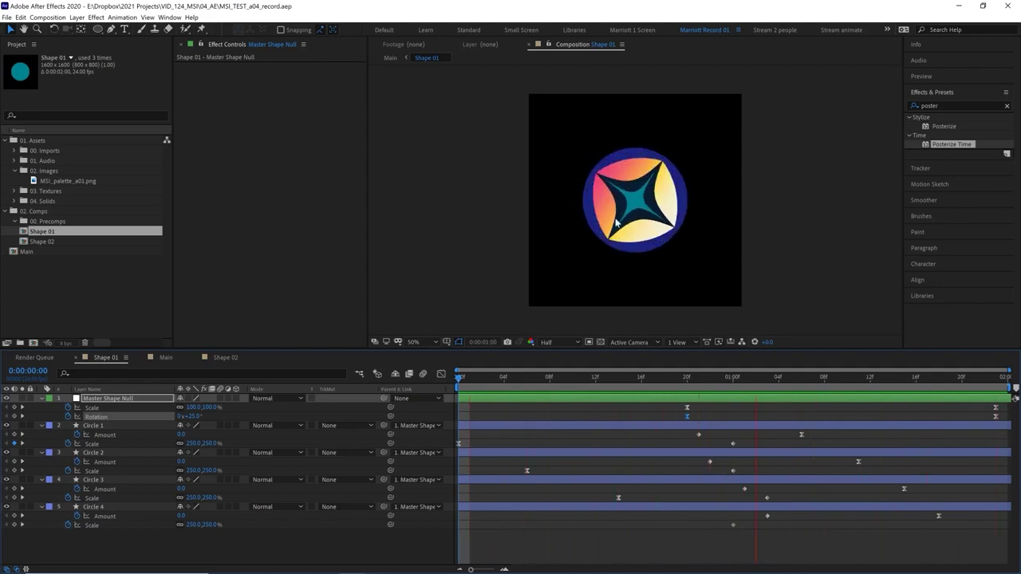
# - Open the Main composition from Shape 01 and play back its pattern sections through to the end of the timeline
pyautogui.press('Tab')
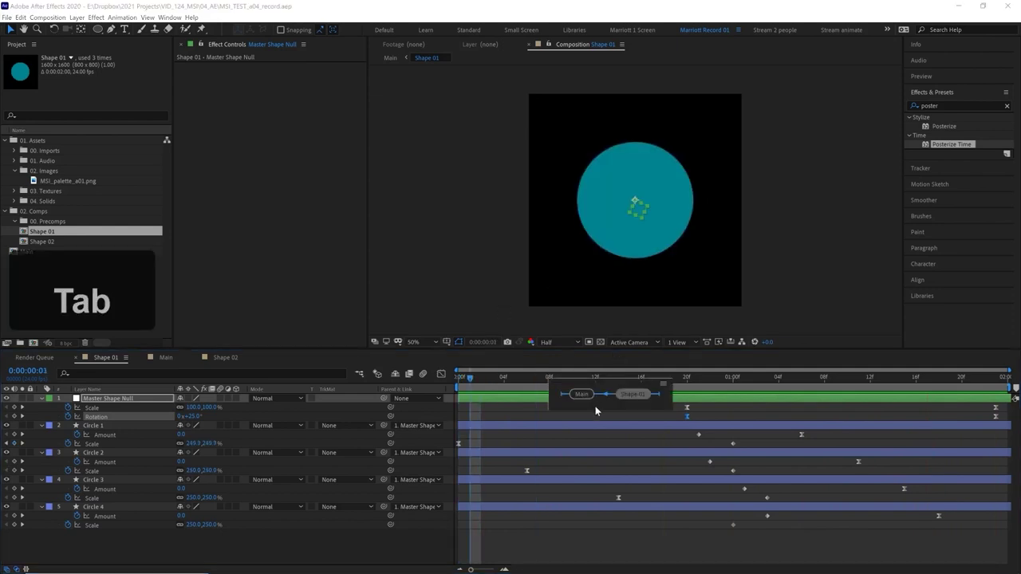
pyautogui.click(572, 398)
pyautogui.press('space')
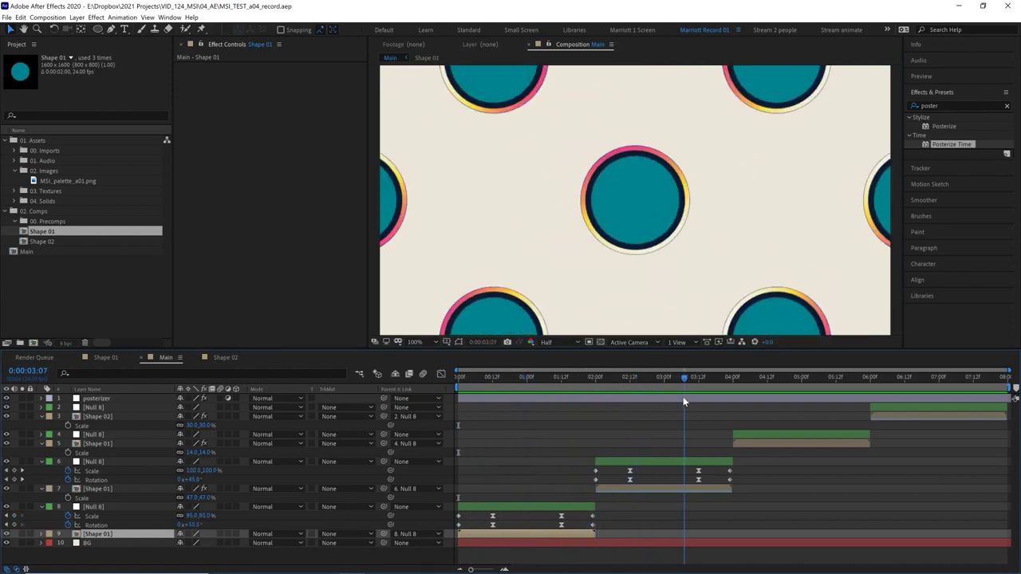
pyautogui.press('space')
pyautogui.moveTo(722, 372); pyautogui.dragTo(971, 382)
pyautogui.press('space')
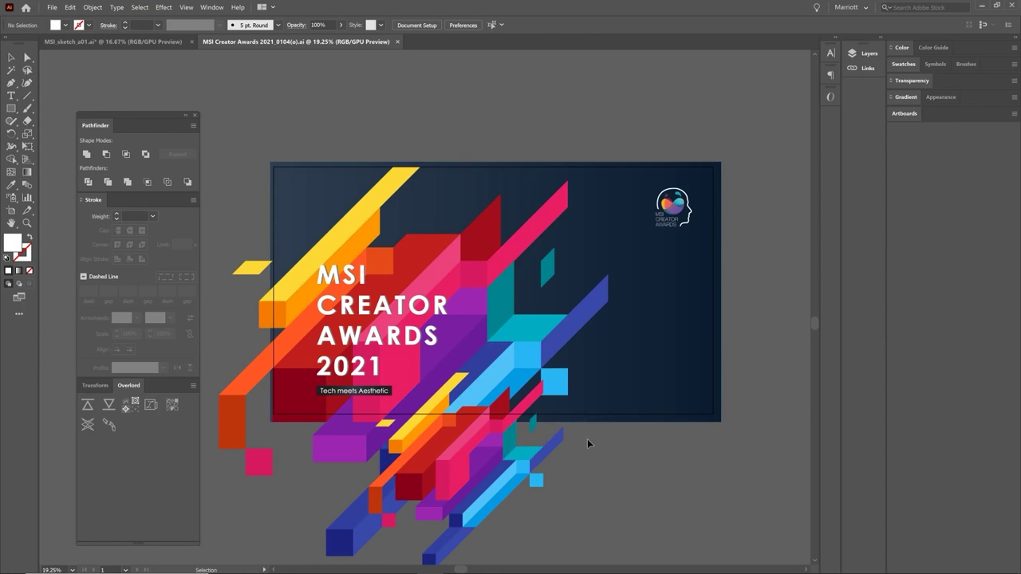
# - Switch to Illustrator and examine the source artwork, the reduced colour swatches and the compact palette strip in the sketch document
pyautogui.click(467, 458)
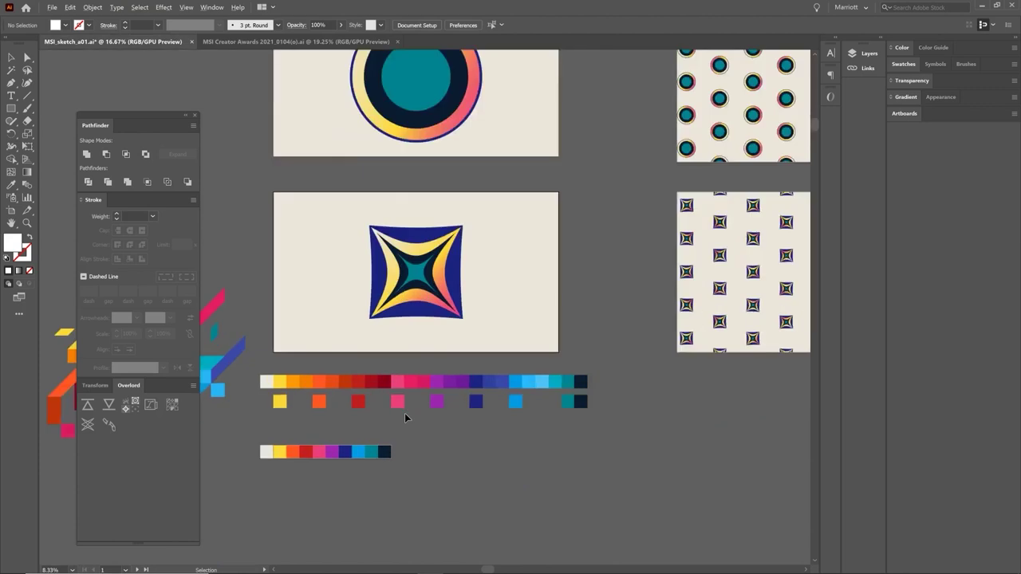
pyautogui.scroll(1, 404, 415)
pyautogui.moveTo(424, 426); pyautogui.dragTo(531, 432)
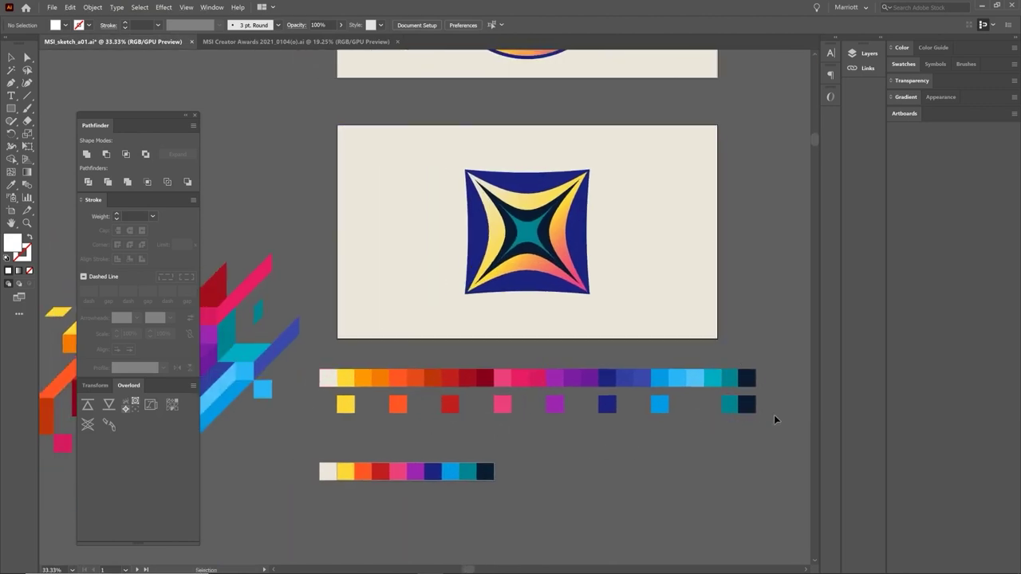
pyautogui.moveTo(333, 409); pyautogui.dragTo(824, 389)
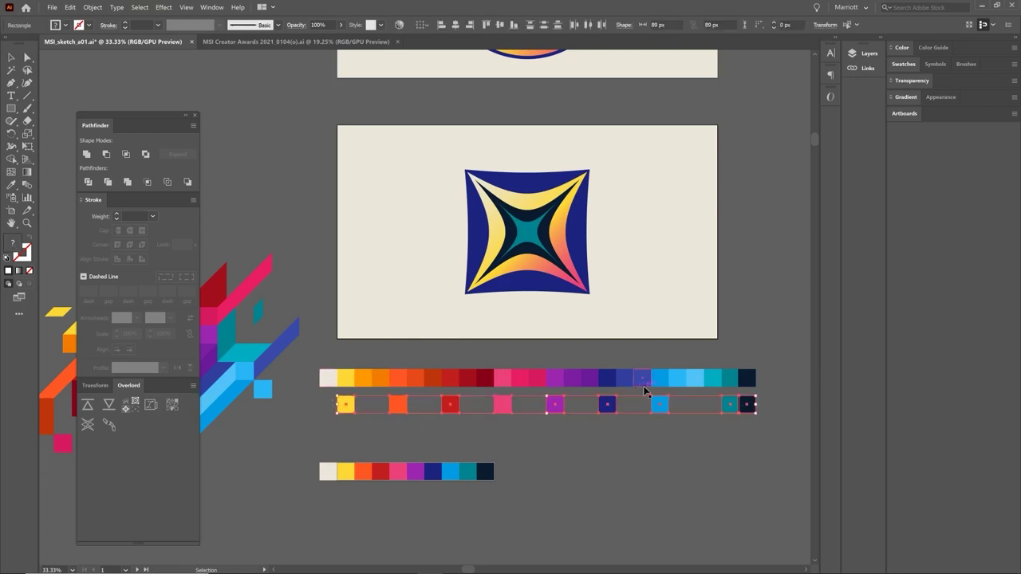
pyautogui.click(543, 457)
pyautogui.moveTo(290, 508); pyautogui.dragTo(540, 471)
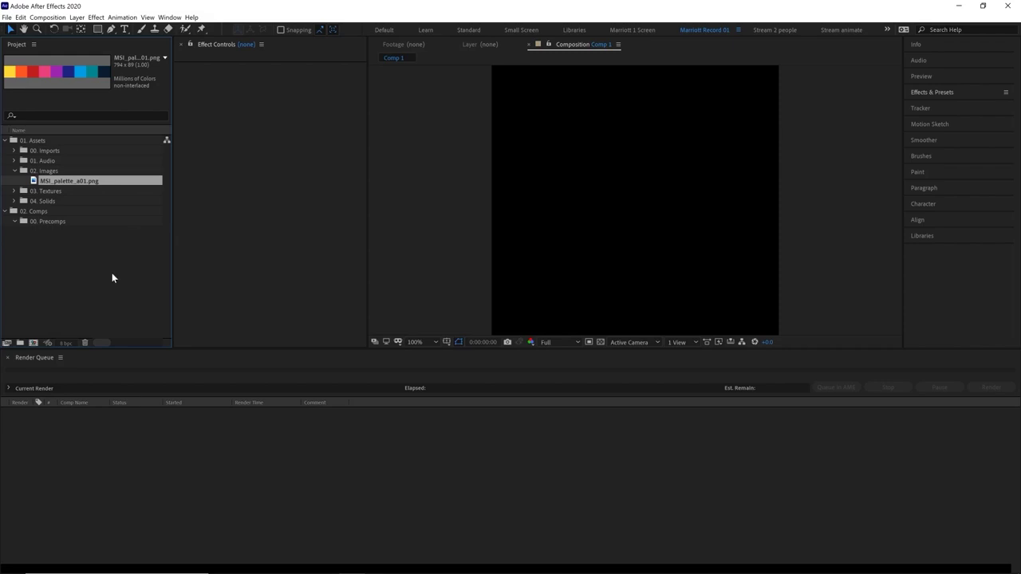
# - In After Effects, create a 1080 × 1080 px composition named Shape 01 at 24 fps with a 2-second duration
pyautogui.click(34, 343)
pyautogui.write('Shap')
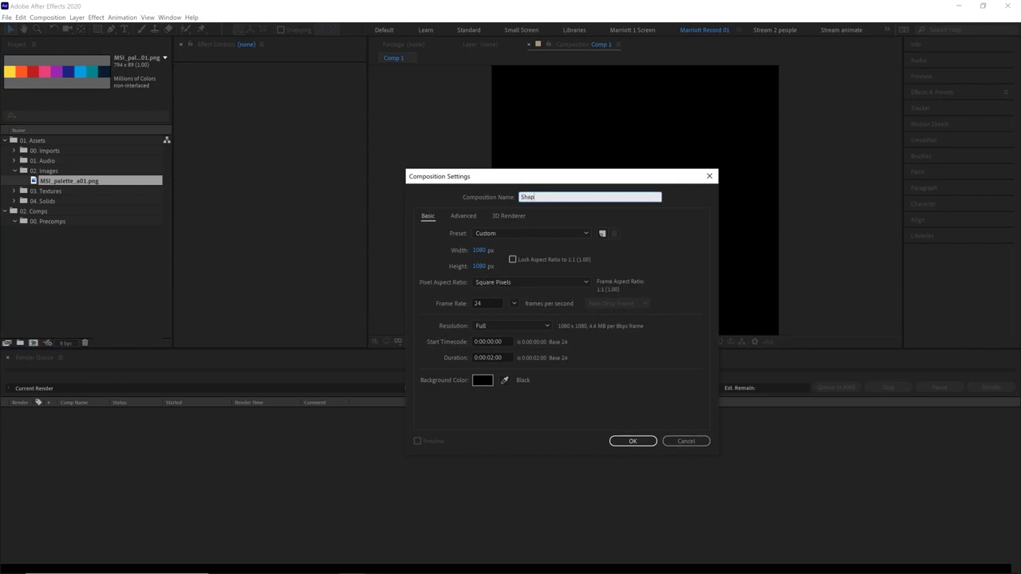
pyautogui.write('e 01')
pyautogui.click(481, 250)
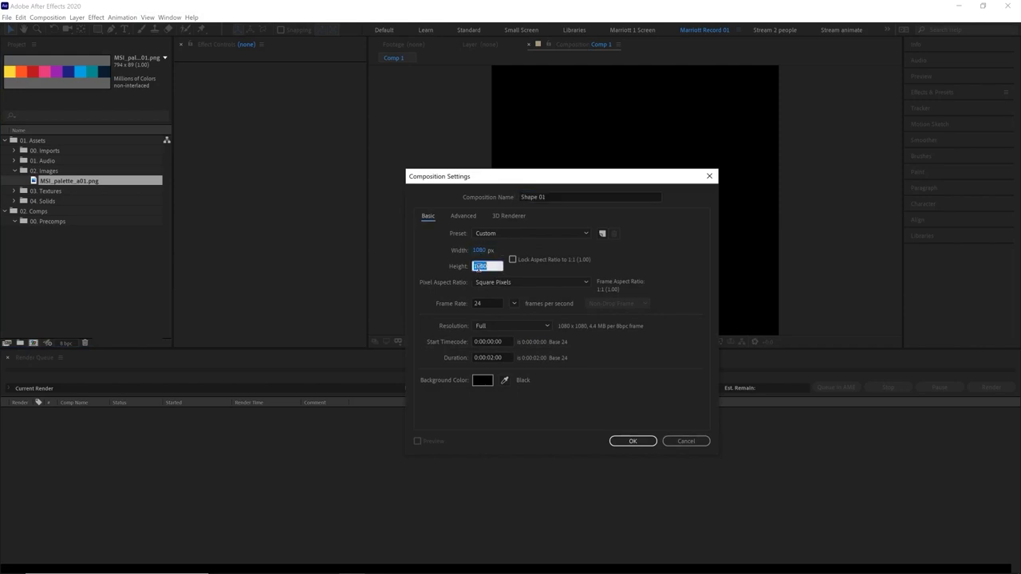
pyautogui.click(494, 316)
pyautogui.click(632, 441)
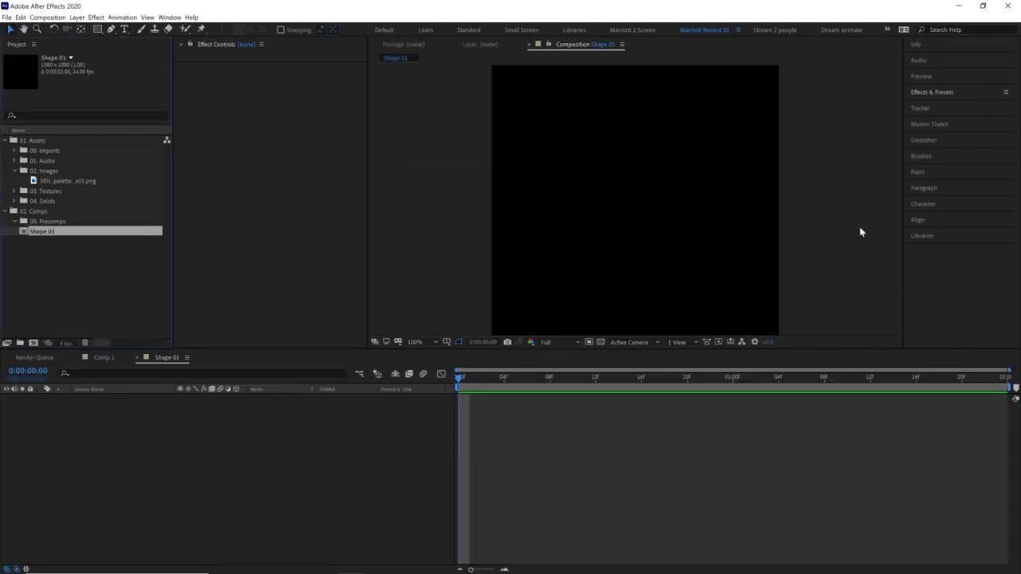
# - Draw a circle about 415 px wide near the composition's centre and fill it with the teal sampled from MSI_palette_a01.png
pyautogui.moveTo(100, 30); pyautogui.dragTo(139, 56)
pyautogui.moveTo(587, 157); pyautogui.dragTo(698, 269)
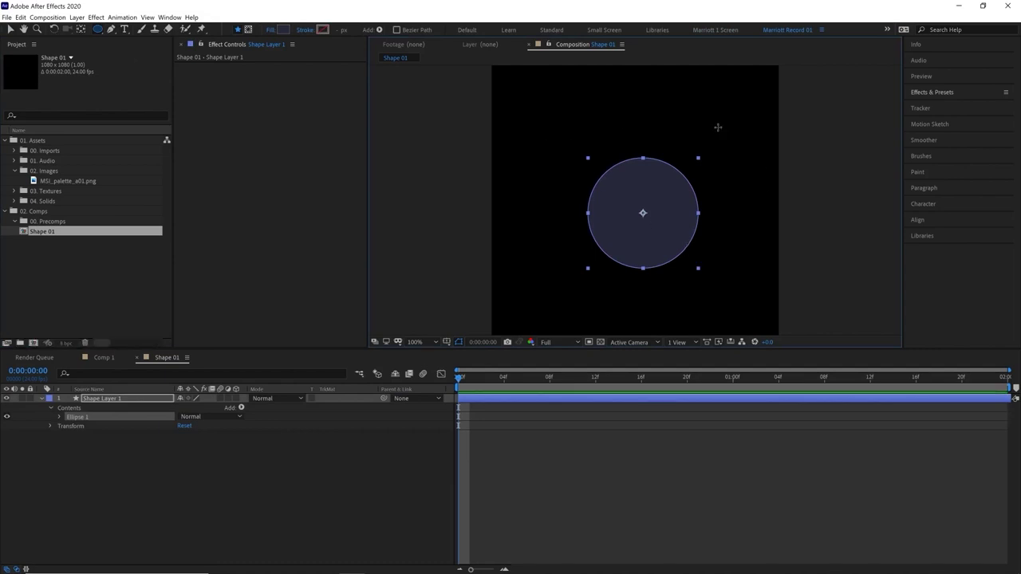
pyautogui.click(59, 182)
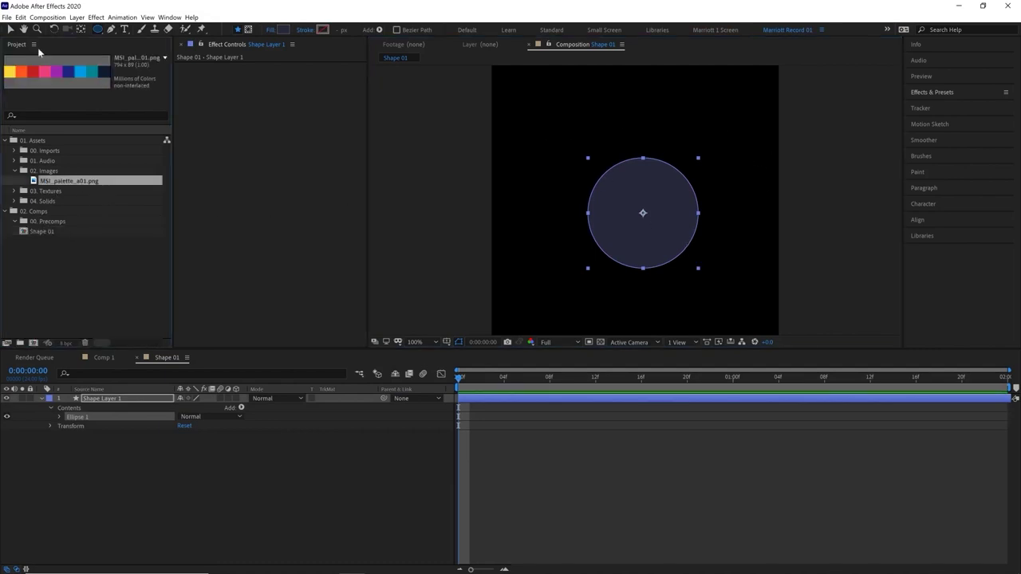
pyautogui.click(283, 29)
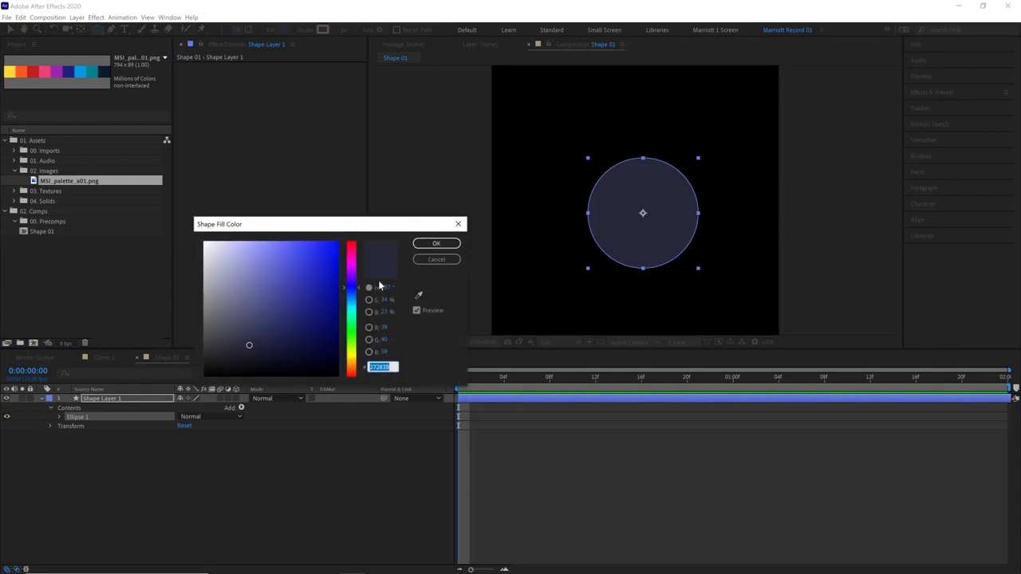
pyautogui.click(418, 296)
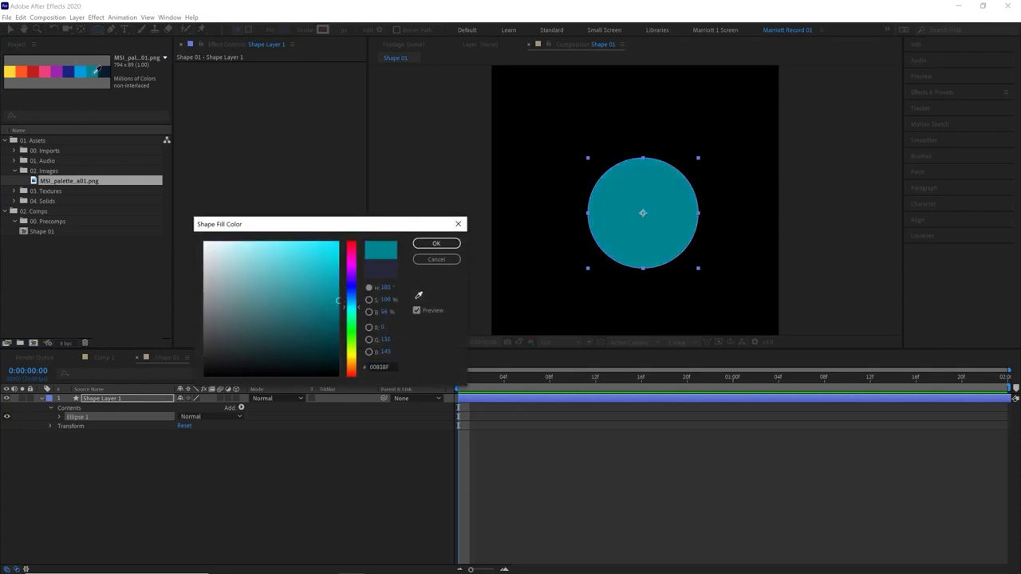
pyautogui.click(97, 71)
pyautogui.press('Return')
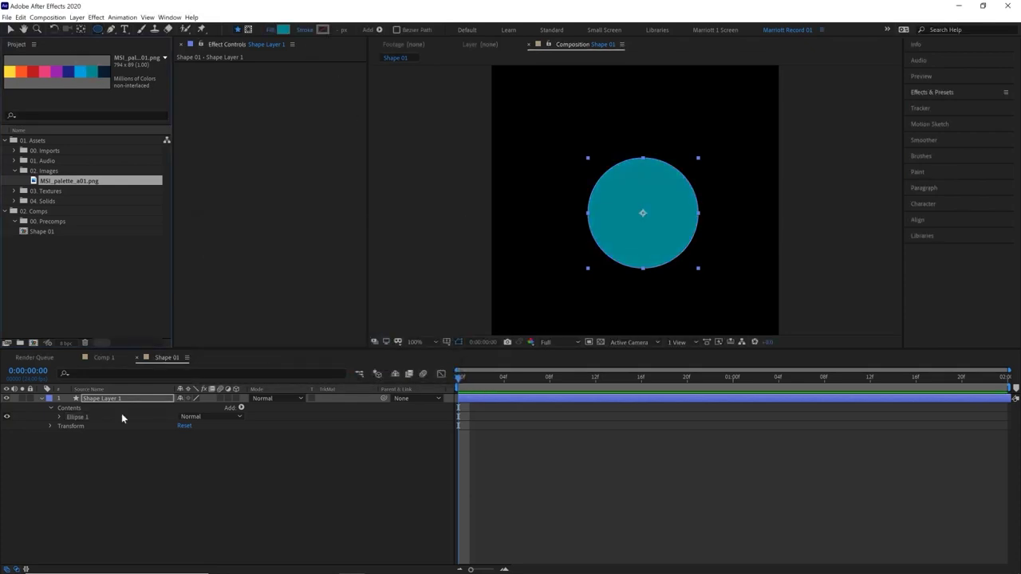
# - Set the ellipse path's size to 350 × 350
pyautogui.click(59, 417)
pyautogui.click(68, 426)
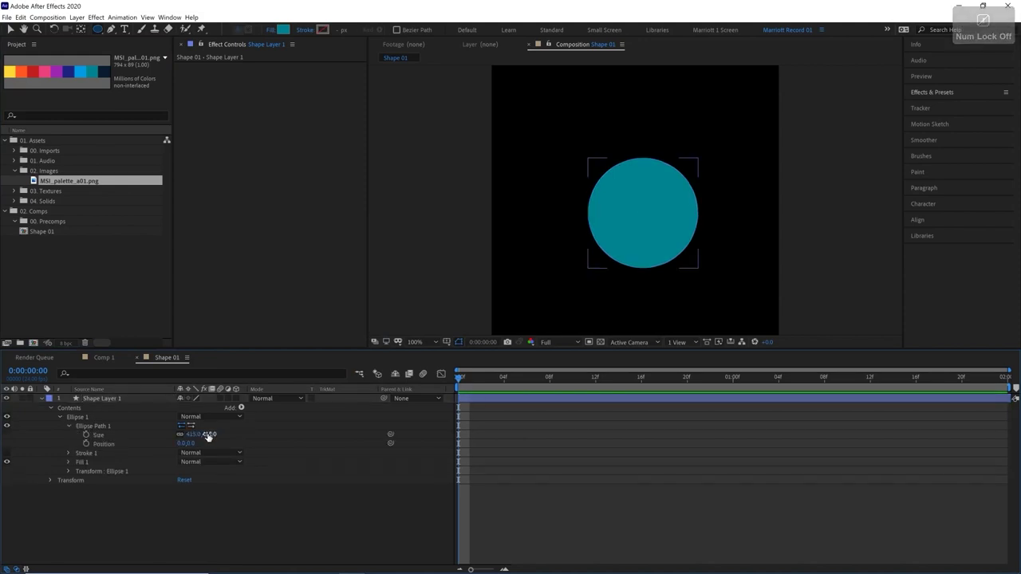
pyautogui.write('350')
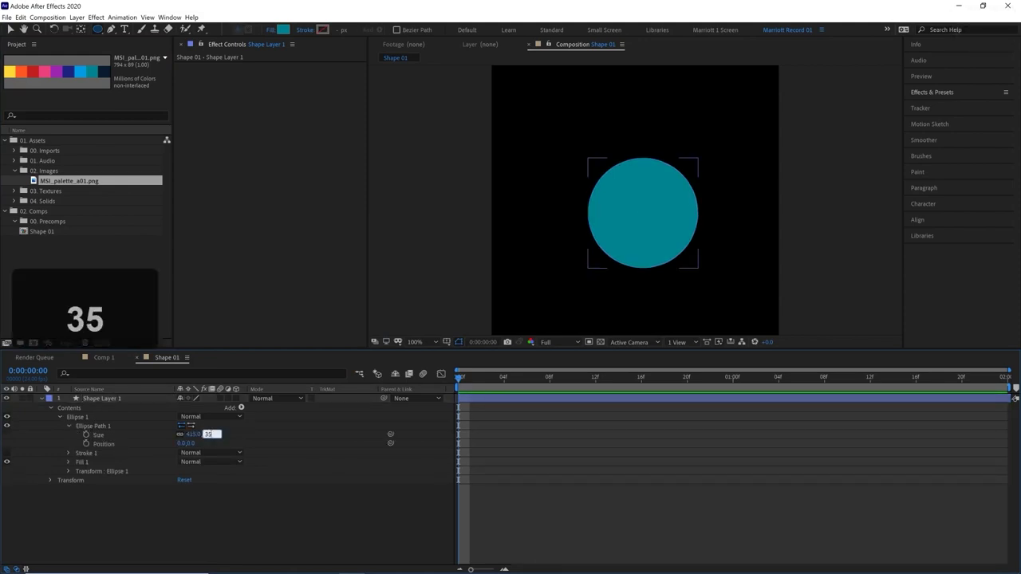
pyautogui.press('Return')
# - Rename the shape layer as Circle 1
pyautogui.click(127, 399)
pyautogui.press('Return')
pyautogui.write('Circle 1')
pyautogui.press('Return')
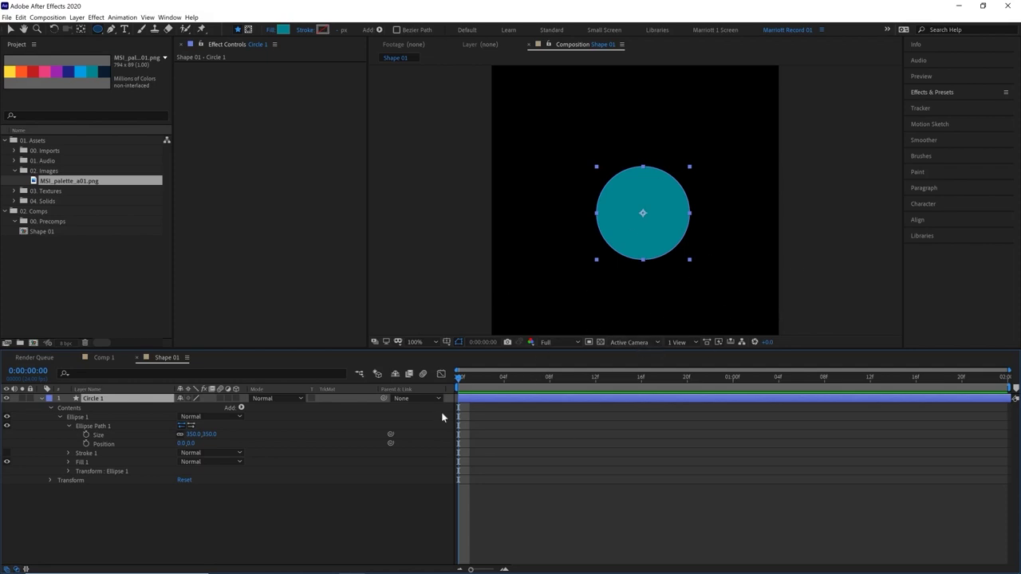
# - Add a Scale keyframe to Circle 1 at 0:00:01:00
pyautogui.press('s')
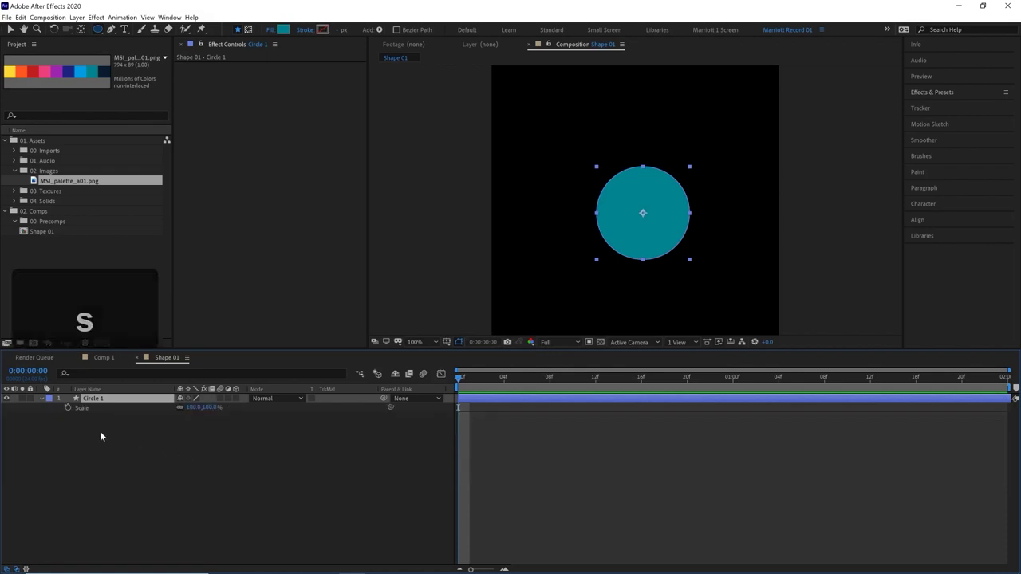
pyautogui.click(734, 379)
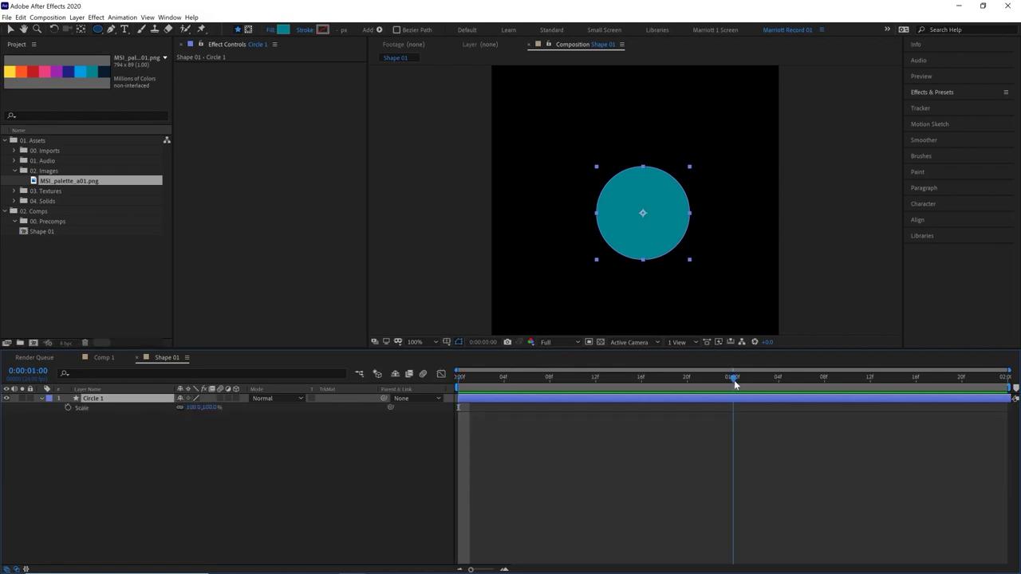
pyautogui.click(68, 408)
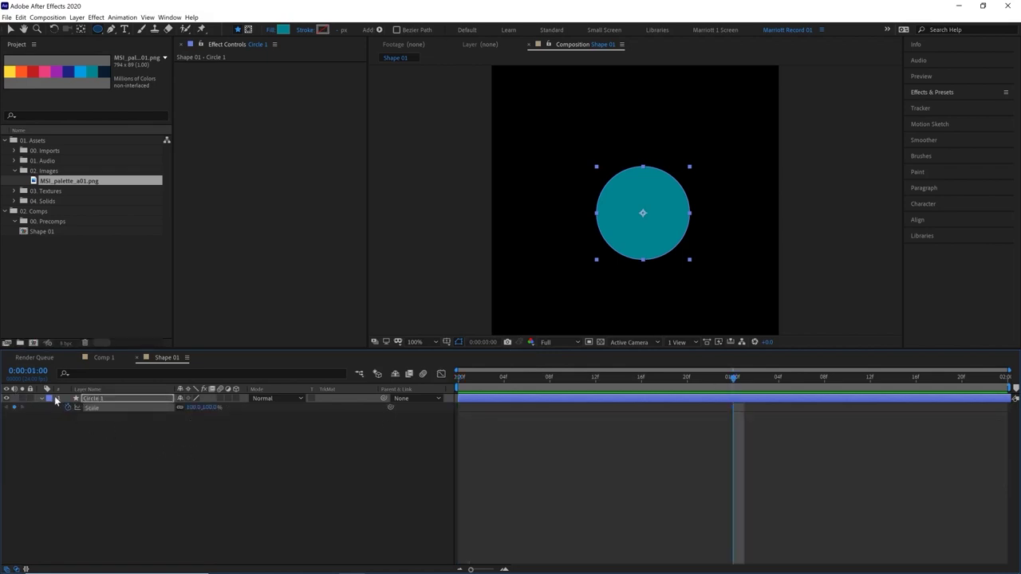
# - Add a Pucker & Bloat operator to Circle 1 and try out different amounts on the circle
pyautogui.click(42, 399)
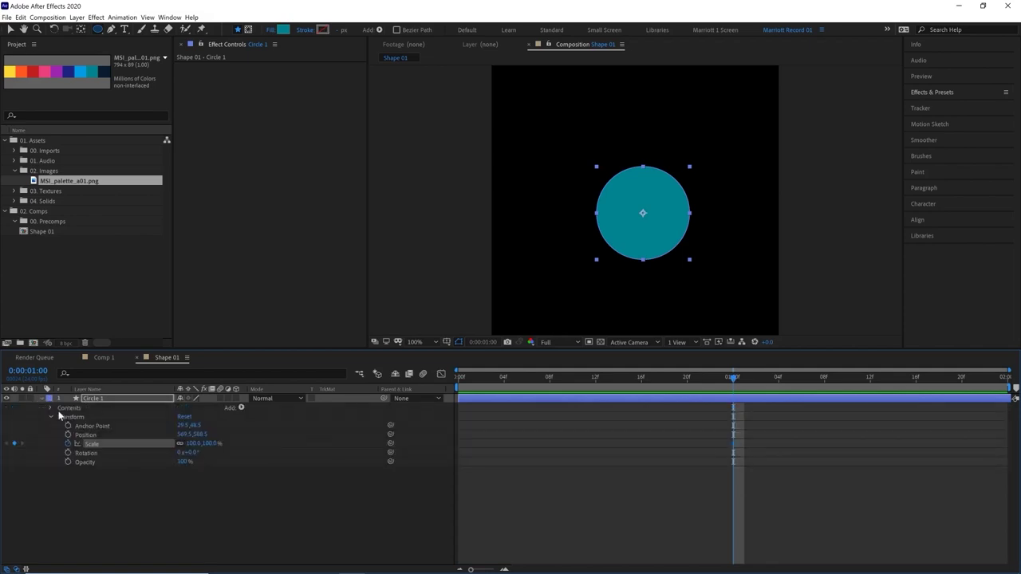
pyautogui.click(240, 407)
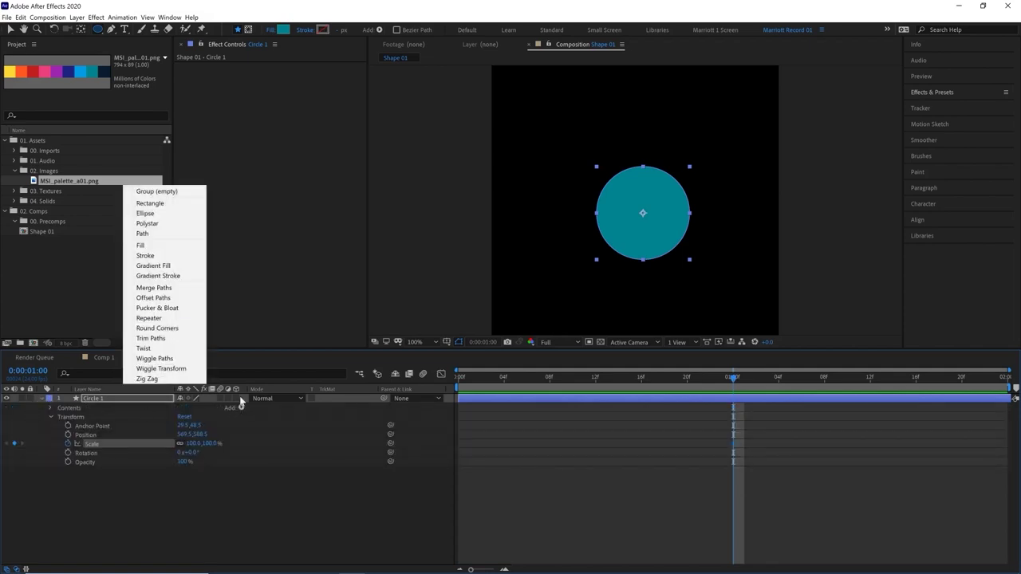
pyautogui.click(167, 311)
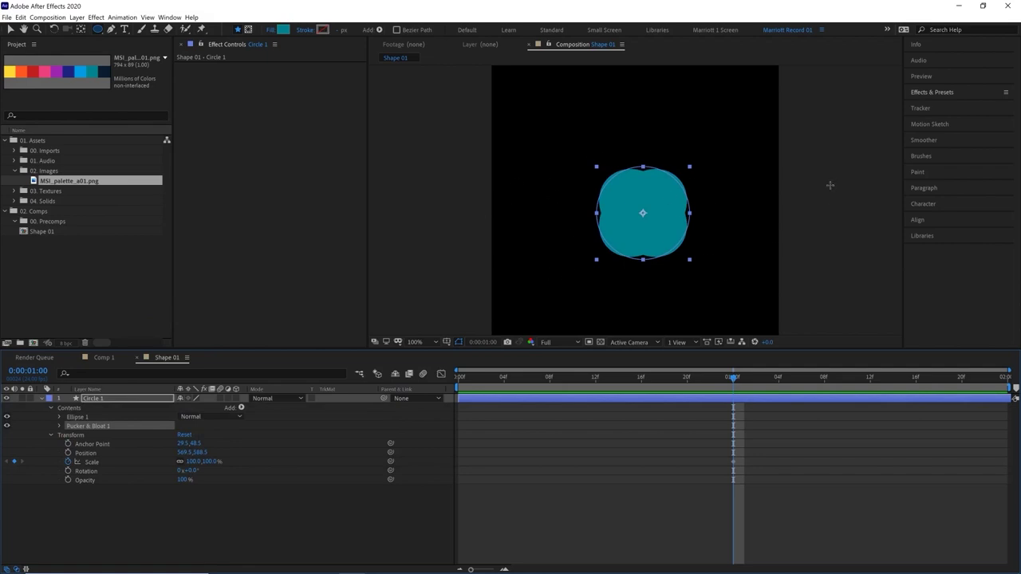
pyautogui.click(59, 426)
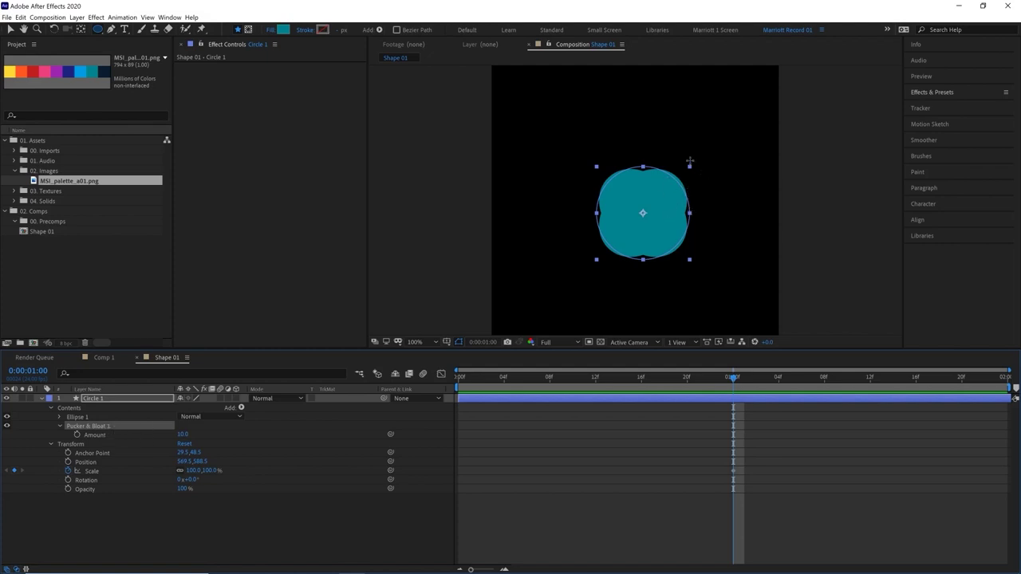
pyautogui.moveTo(183, 434); pyautogui.dragTo(278, 449)
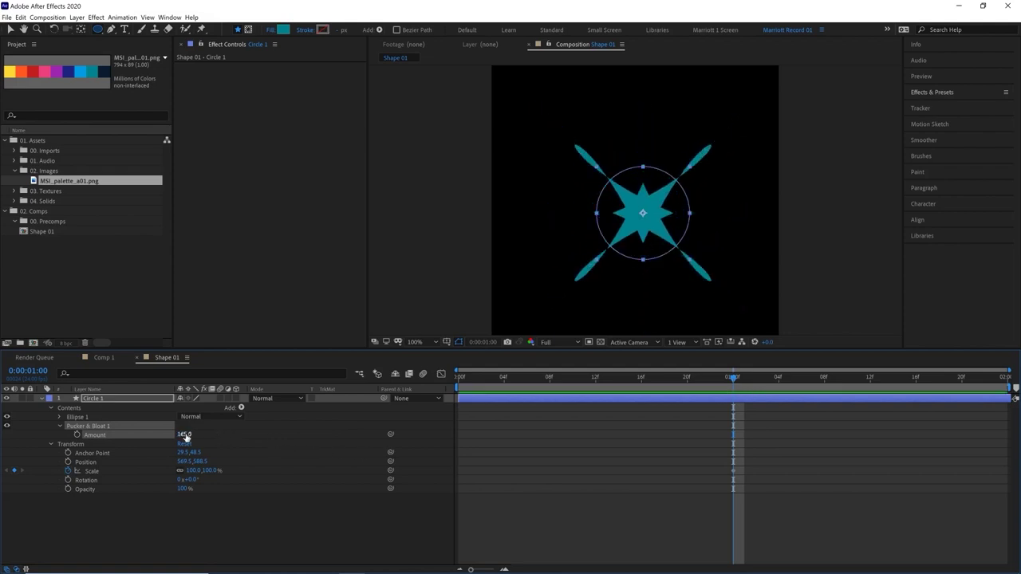
# - Set the Pucker & Bloat amount to 0, keyframe it at 0:00:01:00 and show only the layer's keyframed properties
pyautogui.write('0')
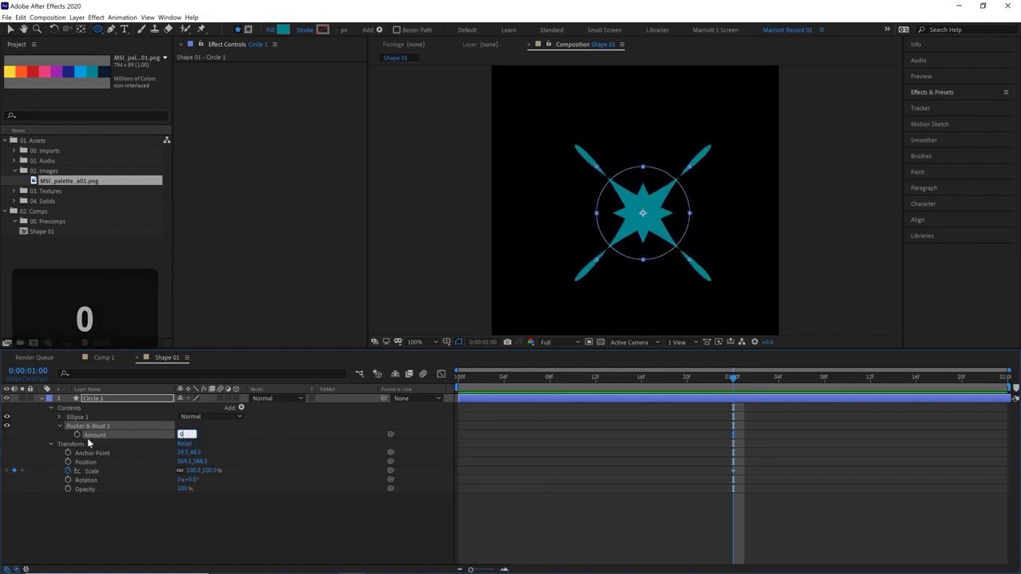
pyautogui.click(77, 436)
pyautogui.press('u')
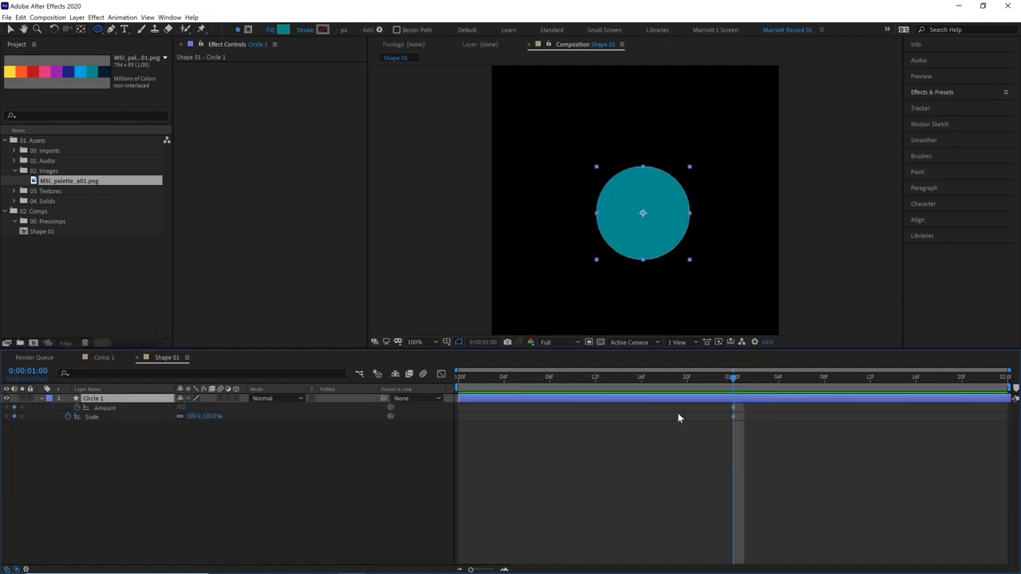
# - Keyframe the Pucker & Bloat amount at -100 at 0:00:01:12 and preview the circle morphing into a star
pyautogui.moveTo(734, 378); pyautogui.dragTo(871, 378)
pyautogui.moveTo(181, 407); pyautogui.dragTo(151, 415)
pyautogui.click(181, 406)
pyautogui.write('-100')
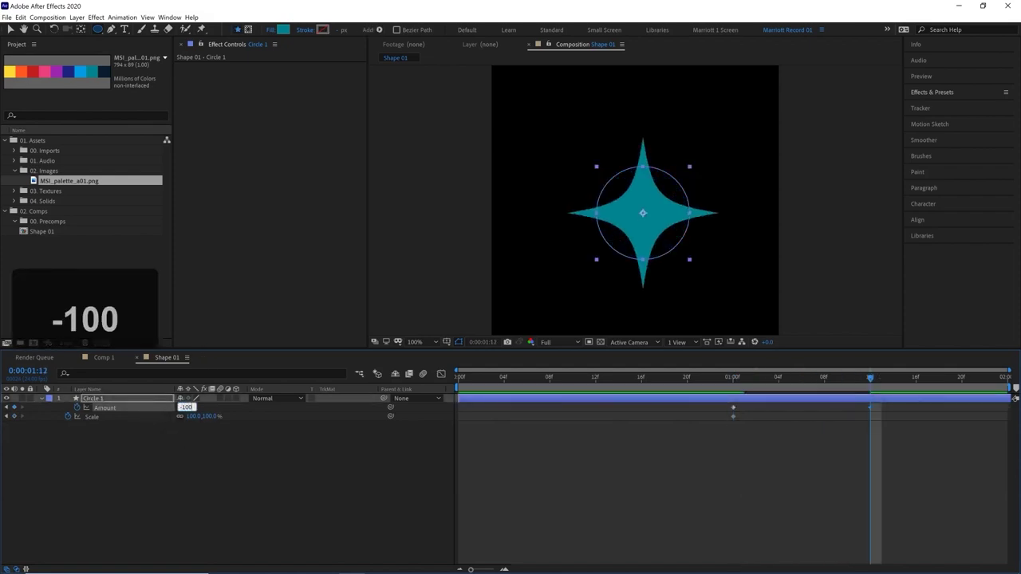
pyautogui.press('Return')
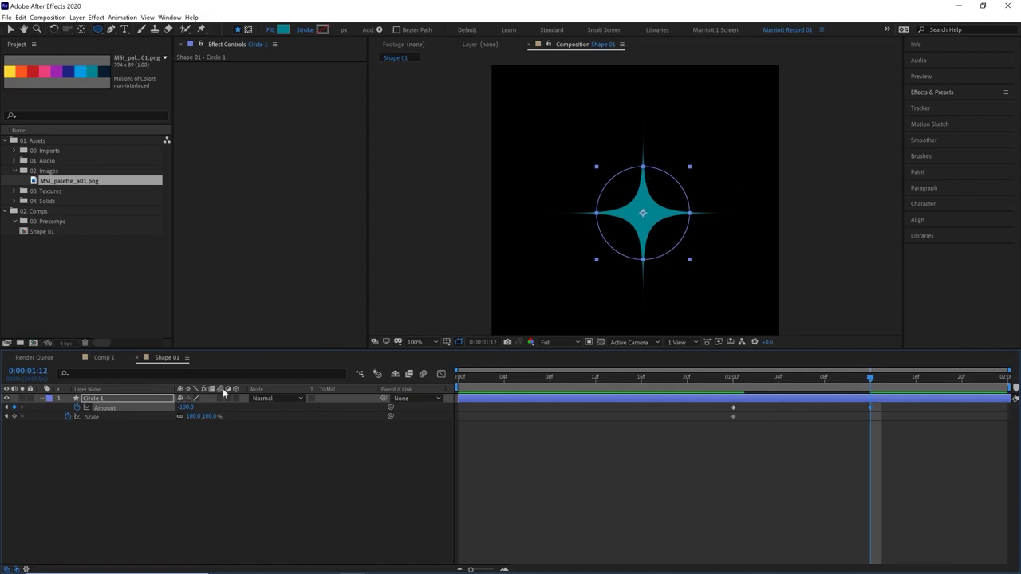
pyautogui.moveTo(185, 408)
pyautogui.mouseDown()
pyautogui.moveTo(127, 413)
pyautogui.moveTo(198, 408)
pyautogui.mouseUp()
pyautogui.hotkey('ctrl', 'z')
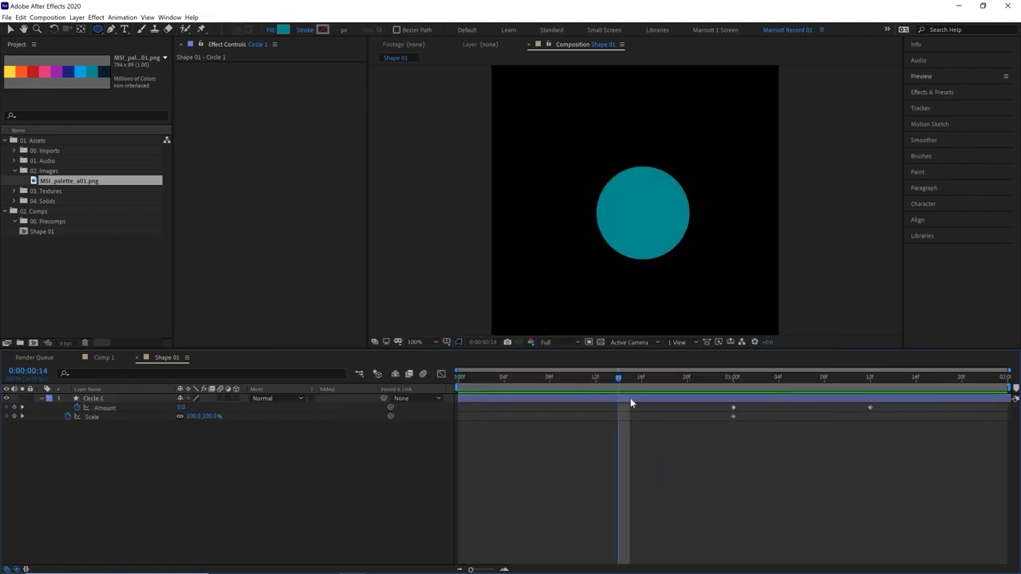
pyautogui.press('space')
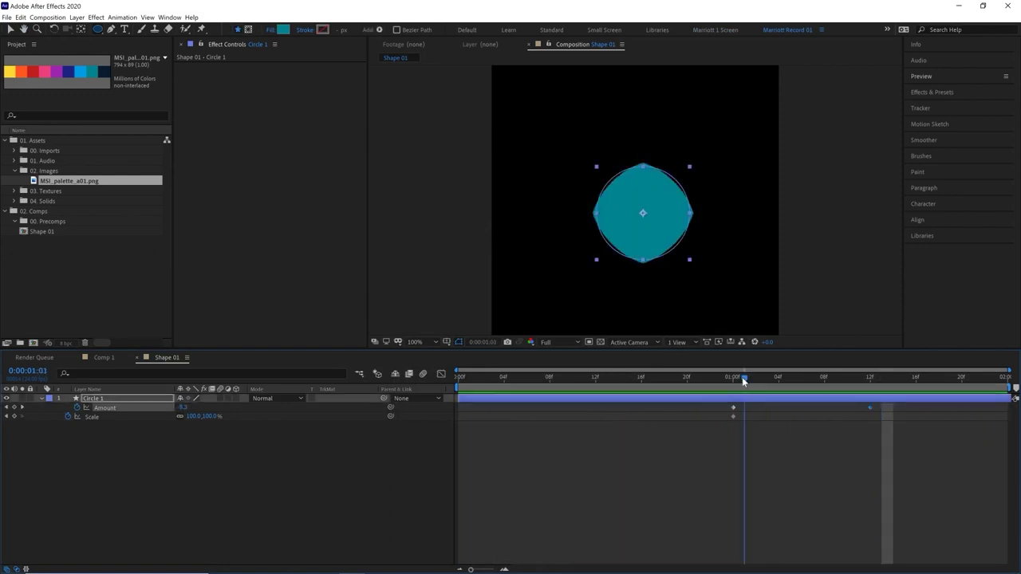
pyautogui.moveTo(742, 382); pyautogui.dragTo(836, 385)
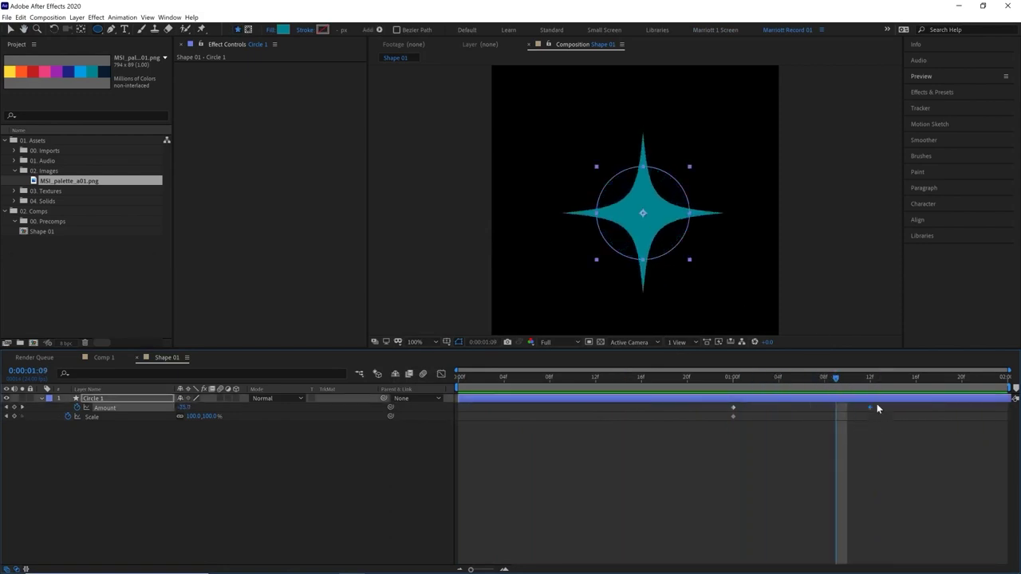
pyautogui.press('space')
# - Apply Easy Ease to the second Amount keyframe, extend its incoming handle back to about 0:00:01:00 in the graph, and preview the motion
pyautogui.press('F9')
pyautogui.click(441, 373)
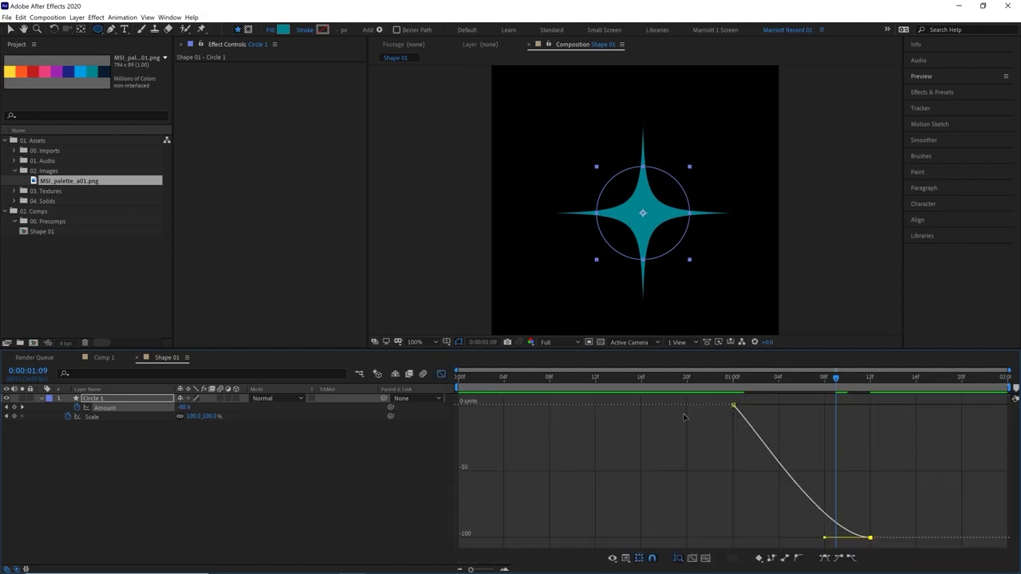
pyautogui.moveTo(827, 540); pyautogui.dragTo(732, 539)
pyautogui.click(675, 380)
pyautogui.press('space')
pyautogui.moveTo(673, 382); pyautogui.dragTo(825, 390)
pyautogui.click(442, 375)
pyautogui.click(669, 432)
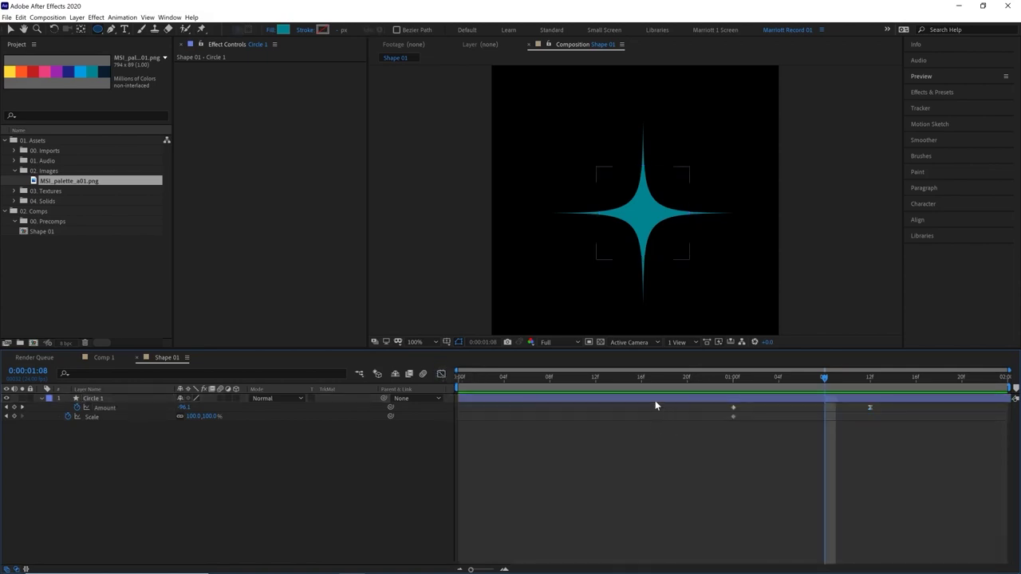
# - Duplicate the Circle 1 layer three times and stack the layers in order from Circle 1 down to Circle 4
pyautogui.click(658, 400)
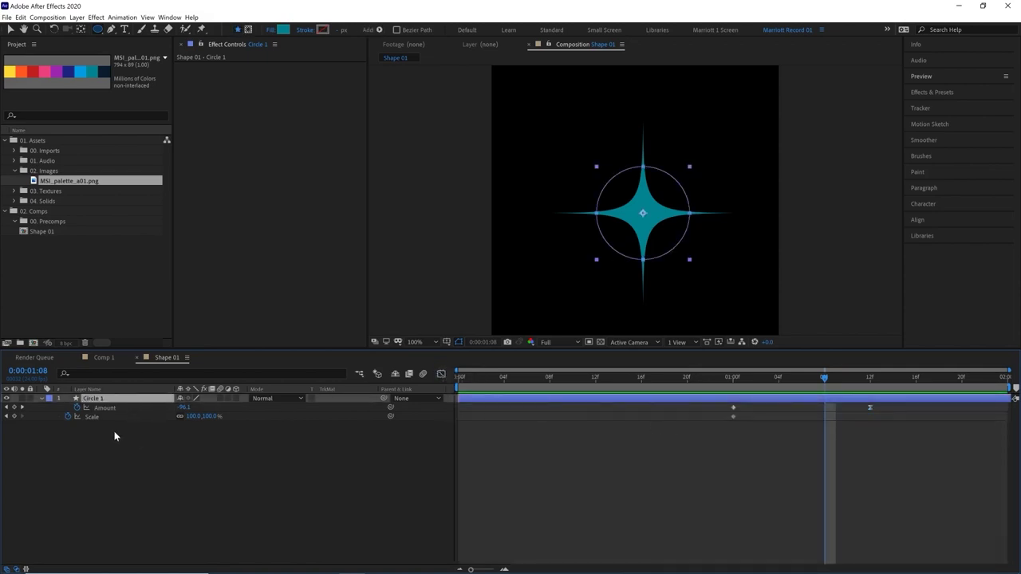
pyautogui.hotkey('ctrl', 'space')
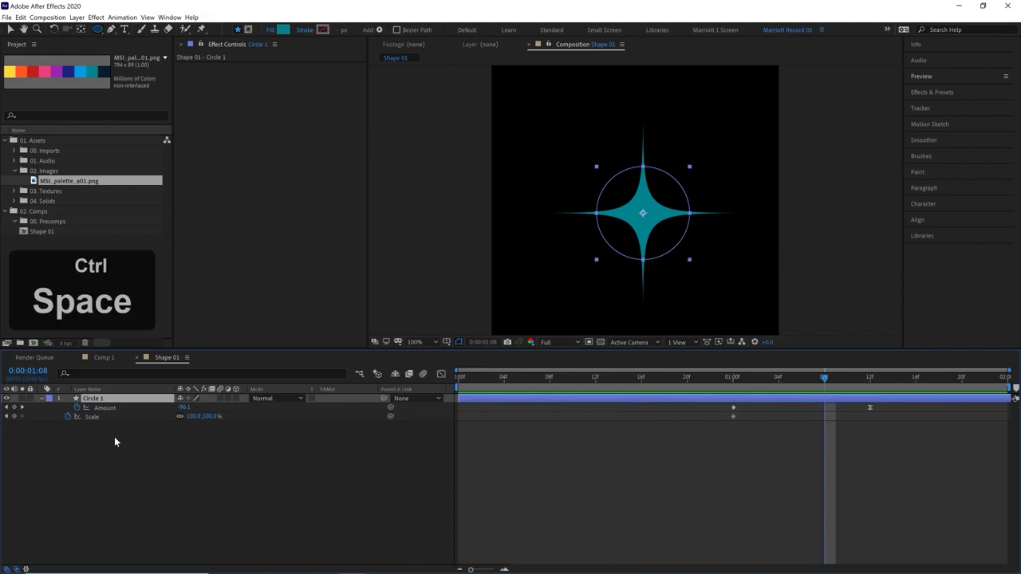
pyautogui.hotkey('ctrl', 'd')
pyautogui.hotkey('ctrl', 'd')
pyautogui.hotkey('ctrl', 'd')
pyautogui.click(100, 427)
pyautogui.moveTo(99, 392); pyautogui.dragTo(99, 394)
pyautogui.moveTo(106, 443); pyautogui.dragTo(106, 423)
# - Show the Scale property of Circles 2 to 4 and set Circle 2's scale to 150% at 0:00:01:00
pyautogui.moveTo(825, 379); pyautogui.dragTo(745, 379)
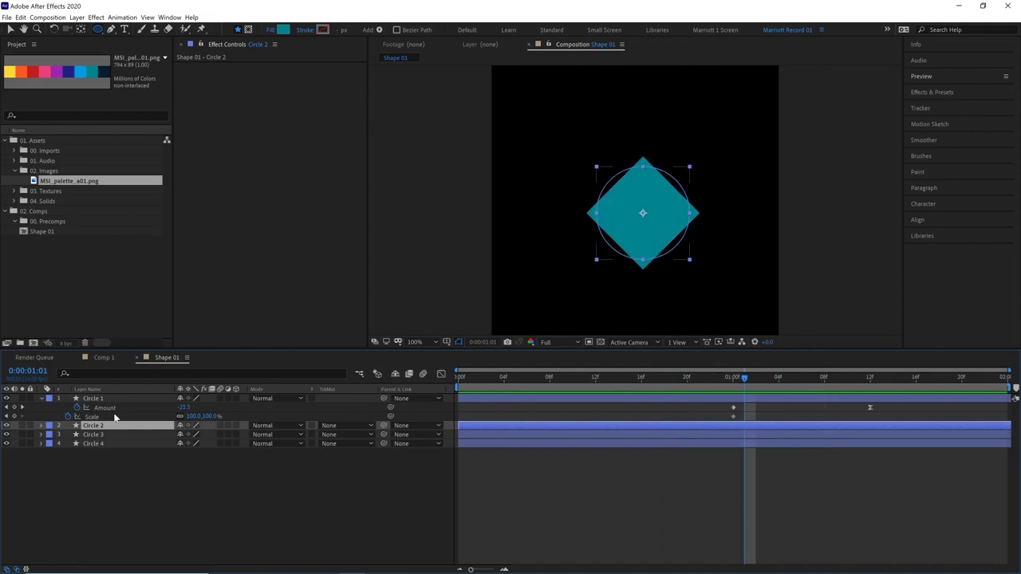
pyautogui.keyDown('shift'); pyautogui.click(128, 443); pyautogui.keyUp('shift')
pyautogui.press('s')
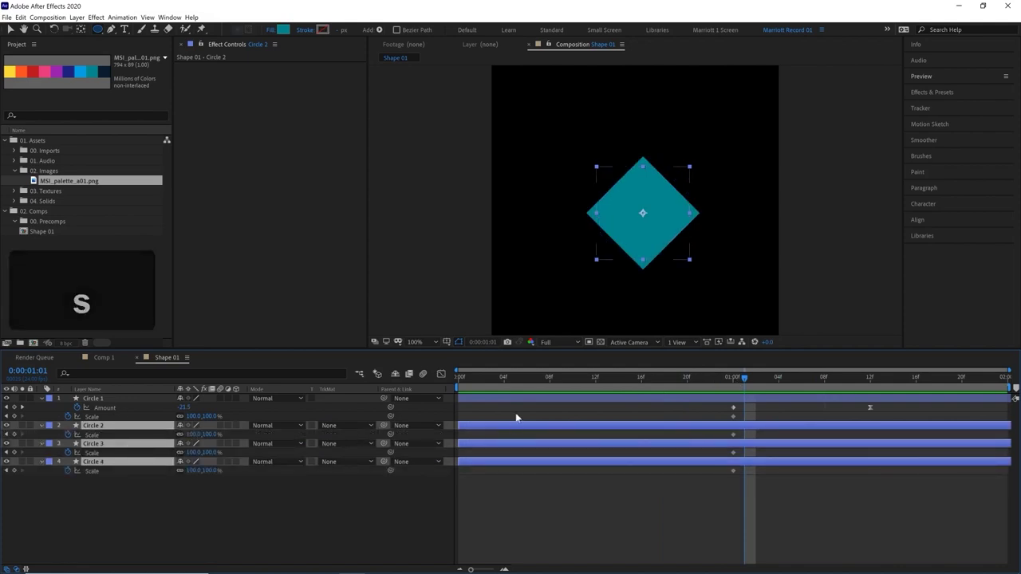
pyautogui.click(518, 417)
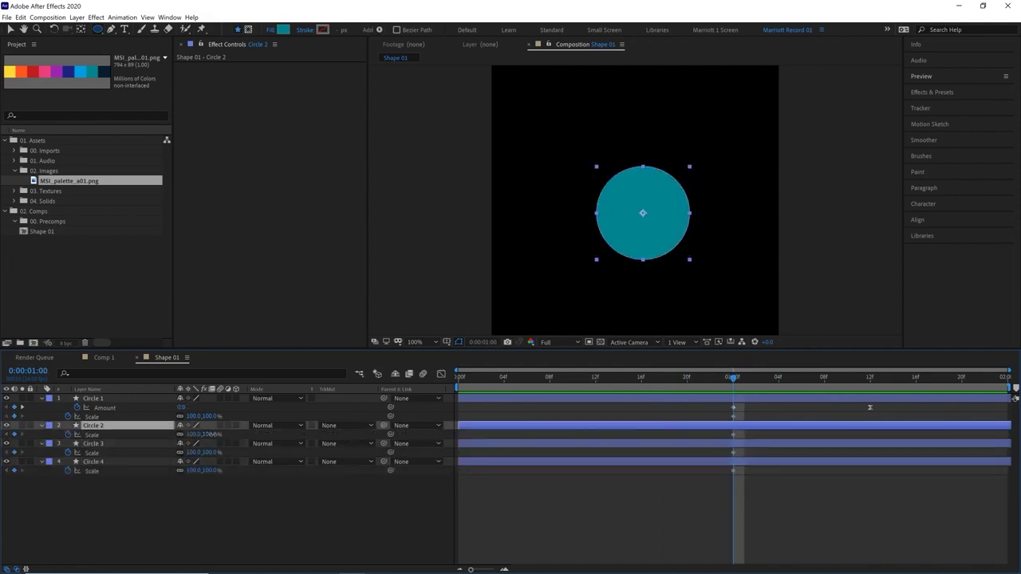
pyautogui.click(209, 434)
pyautogui.write('150')
pyautogui.press('Return')
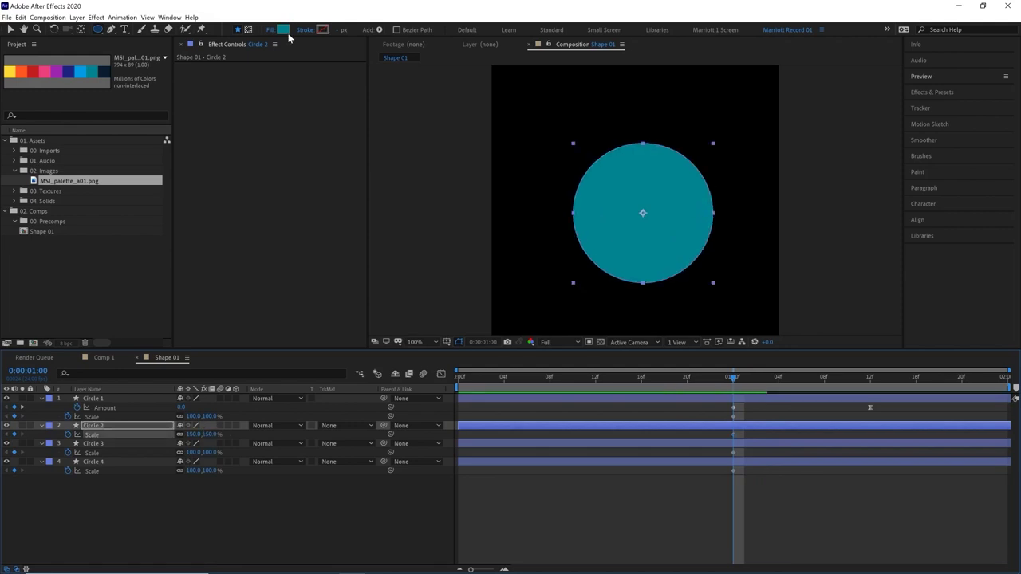
# - Change Circle 2's fill to the dark navy sampled from the MSI_palette_a01.png swatches
pyautogui.click(286, 31)
pyautogui.click(418, 297)
pyautogui.click(104, 73)
pyautogui.press('Return')
# - Set Circle 3's scale to 200% at 0:00:01:00 and switch its fill to a linear gradient
pyautogui.click(140, 444)
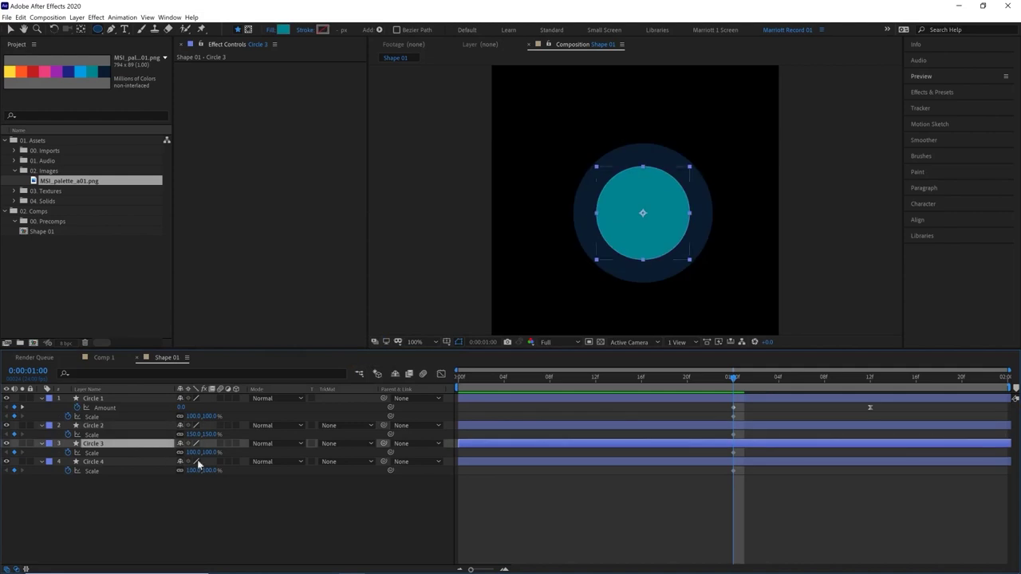
pyautogui.click(210, 452)
pyautogui.write('200')
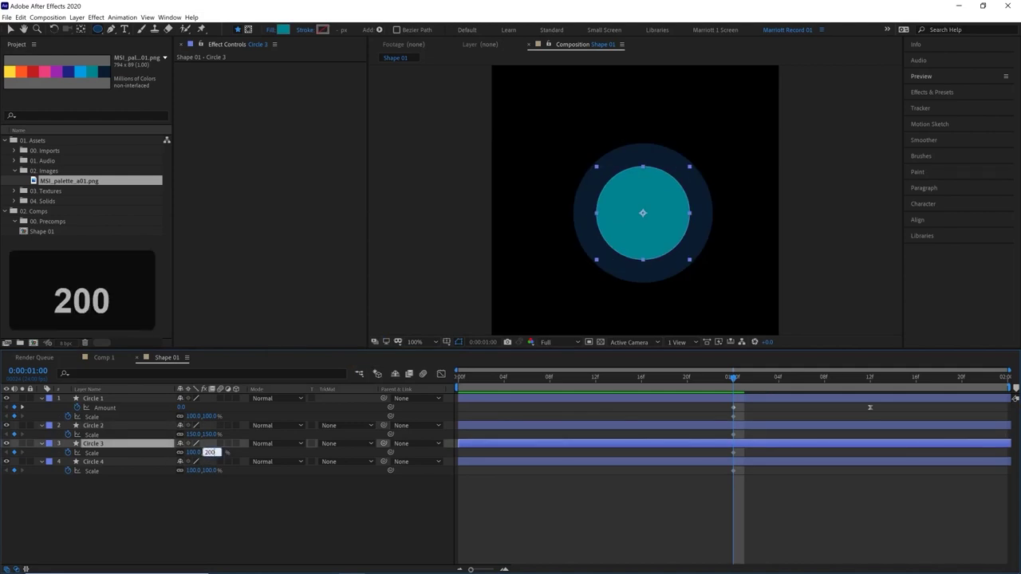
pyautogui.press('Return')
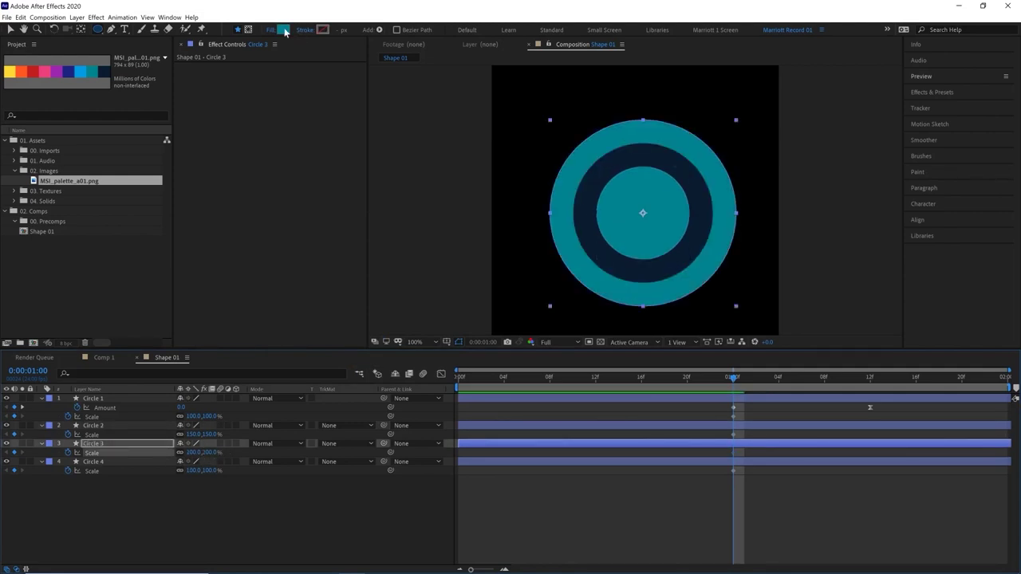
pyautogui.click(271, 30)
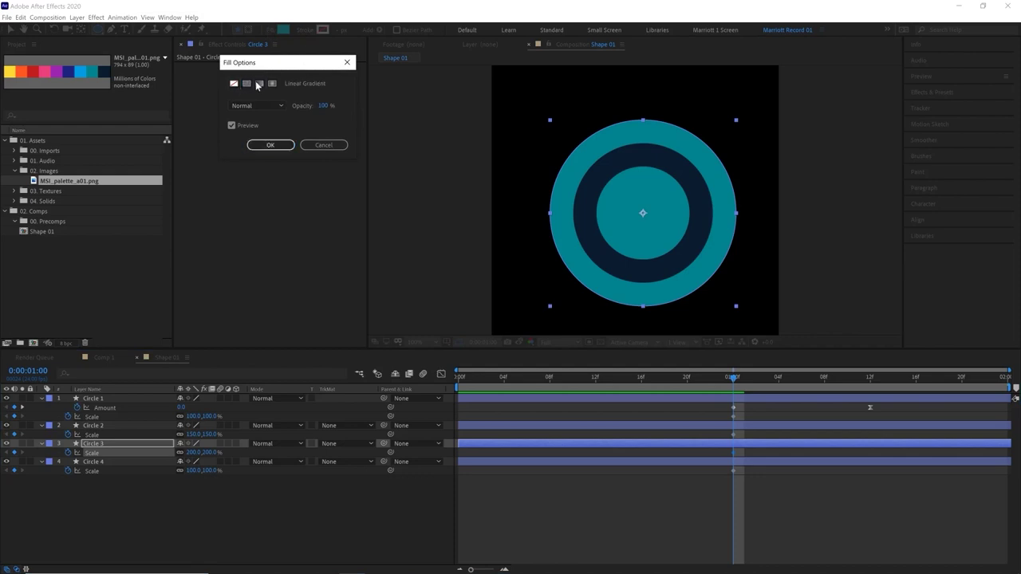
pyautogui.click(258, 84)
pyautogui.click(270, 146)
# - Set Circle 3's gradient start to the palette pink and its end to cream F5F1DC, and stretch the gradient across the circle's full width
pyautogui.click(283, 29)
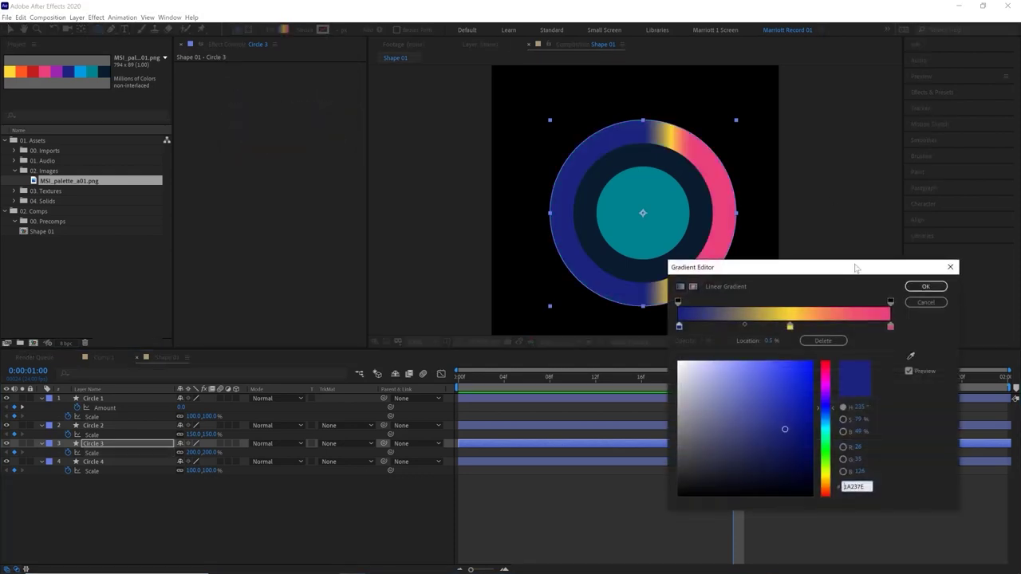
pyautogui.click(758, 338)
pyautogui.click(910, 355)
pyautogui.click(46, 73)
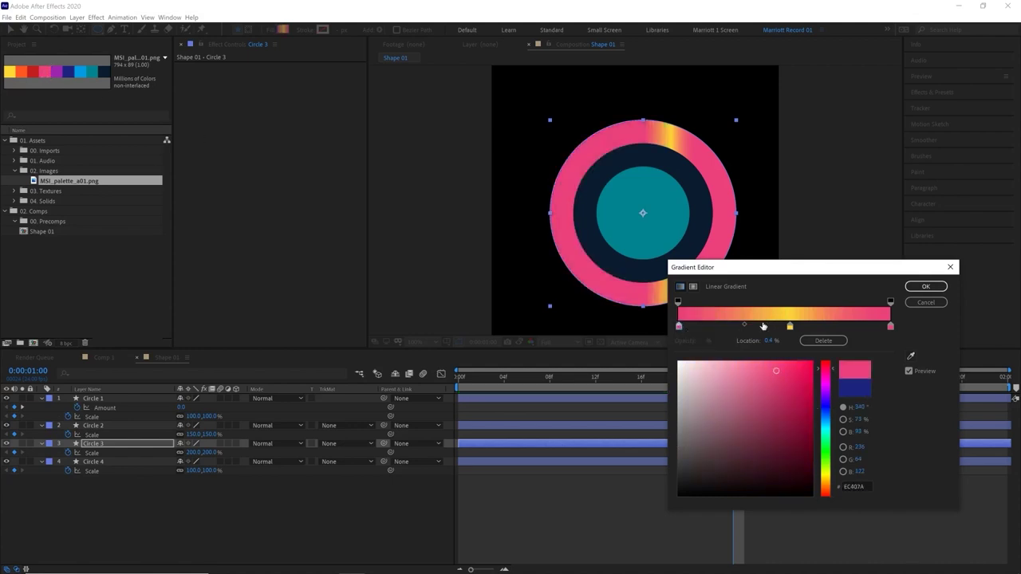
pyautogui.click(789, 326)
pyautogui.click(890, 326)
pyautogui.moveTo(701, 377); pyautogui.dragTo(691, 365)
pyautogui.moveTo(825, 497); pyautogui.dragTo(825, 478)
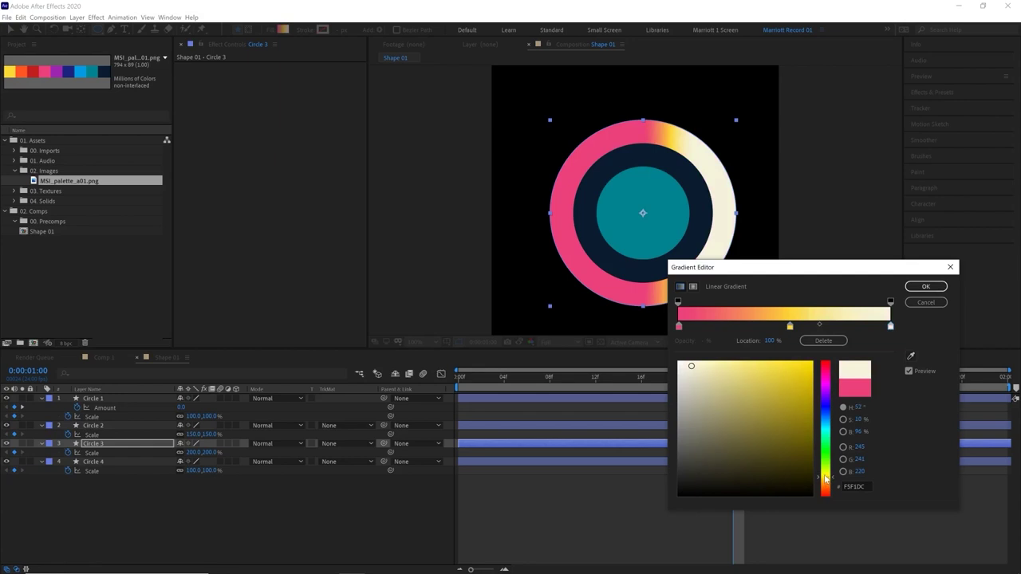
pyautogui.press('Return')
pyautogui.moveTo(696, 213); pyautogui.dragTo(735, 213)
pyautogui.moveTo(646, 213); pyautogui.dragTo(546, 214)
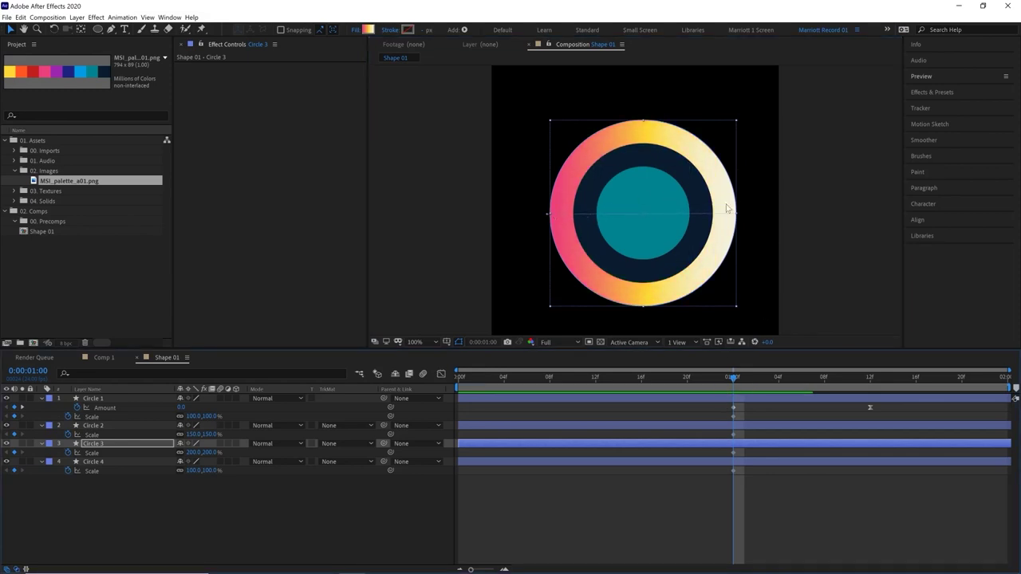
# - Set Circle 4's scale to 250% at 0:00:01:00 and change its fill to the palette's dark blue
pyautogui.click(675, 462)
pyautogui.click(205, 471)
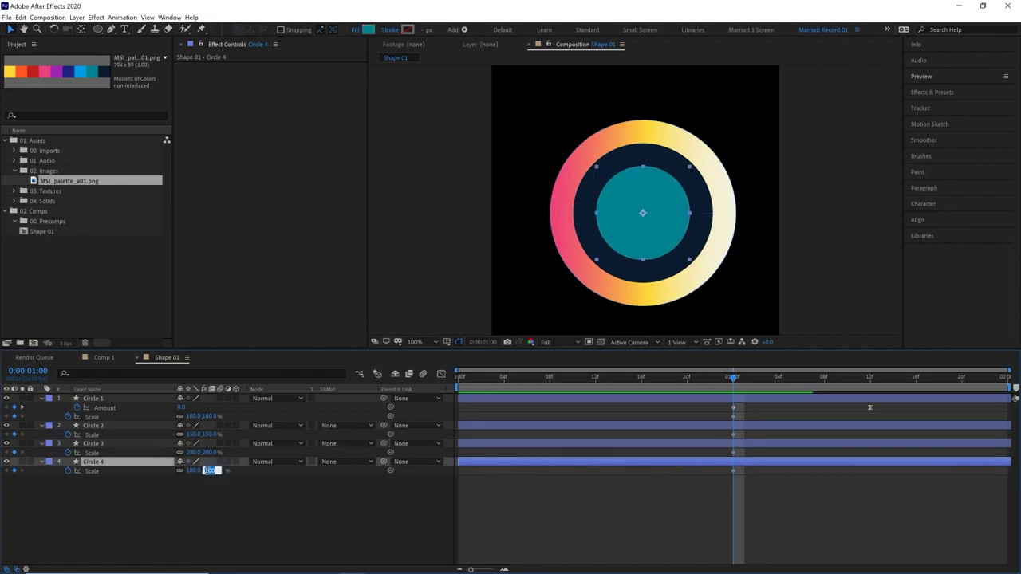
pyautogui.write('250')
pyautogui.press('Return')
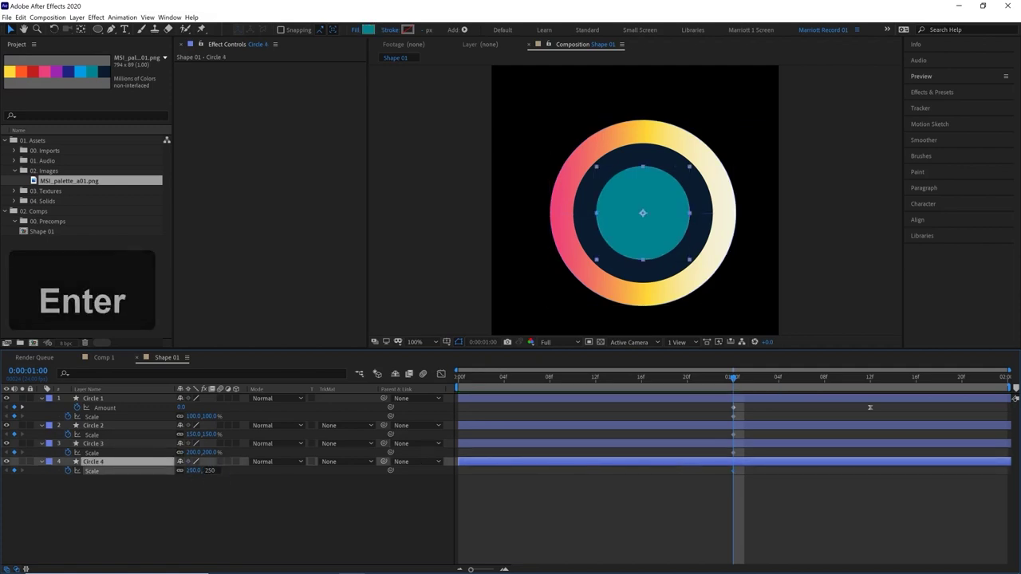
pyautogui.click(367, 29)
pyautogui.click(419, 297)
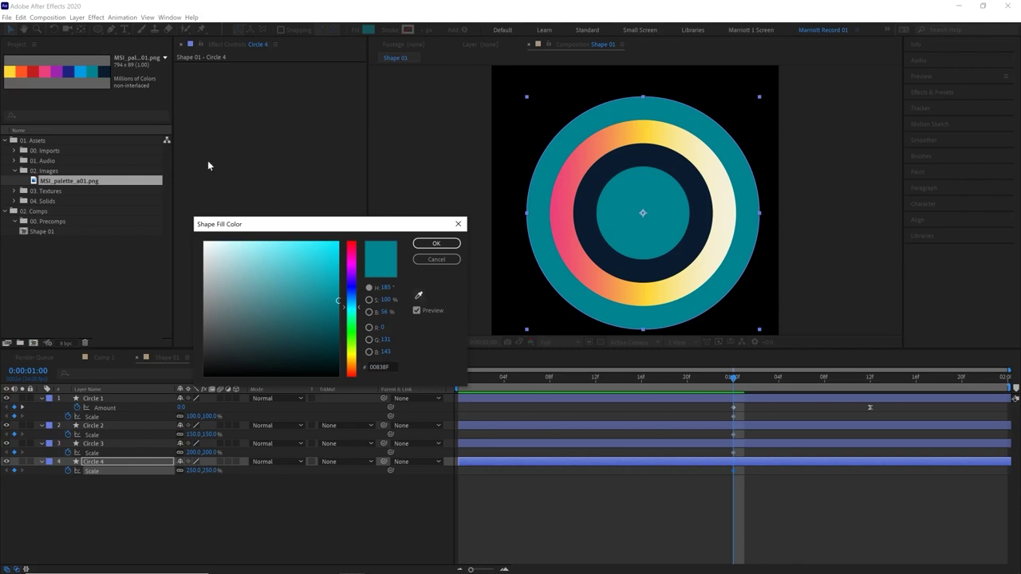
# - Preview the four circles morphing together and show the keyframed properties of Circles 2 to 4
pyautogui.press('space')
pyautogui.moveTo(691, 380); pyautogui.dragTo(882, 387)
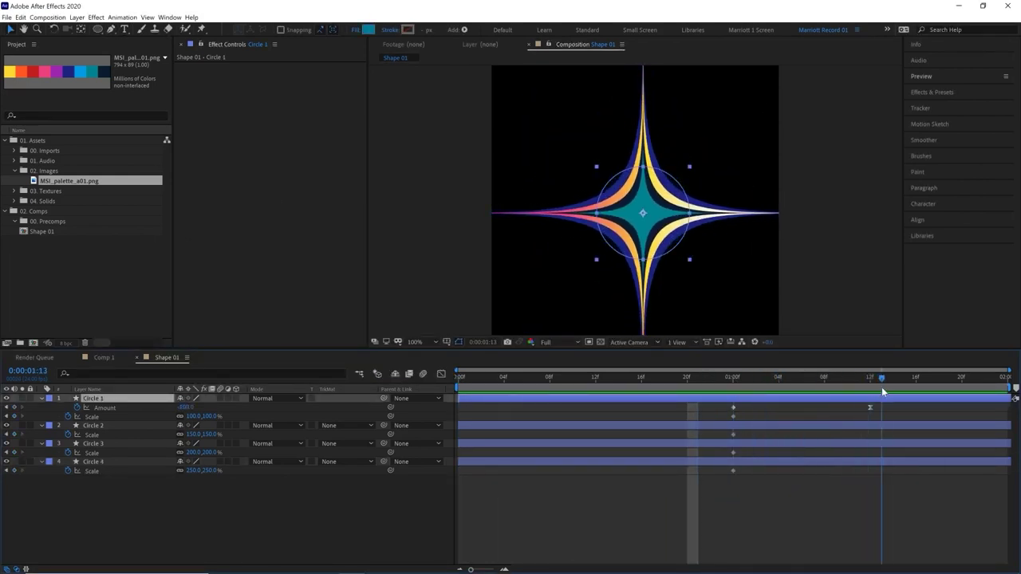
pyautogui.click(847, 466)
pyautogui.keyDown('shift'); pyautogui.click(809, 425); pyautogui.keyUp('shift')
pyautogui.press('u')
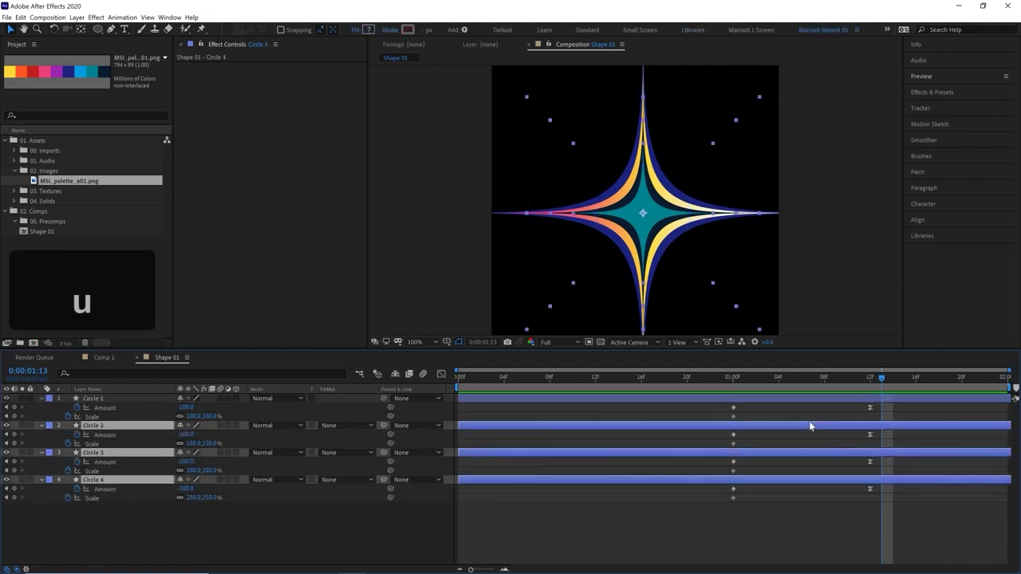
# - Set Circle 2's Pucker & Bloat amount to -75 at the 0:00:01:12 keyframe
pyautogui.click(132, 434)
pyautogui.click(870, 377)
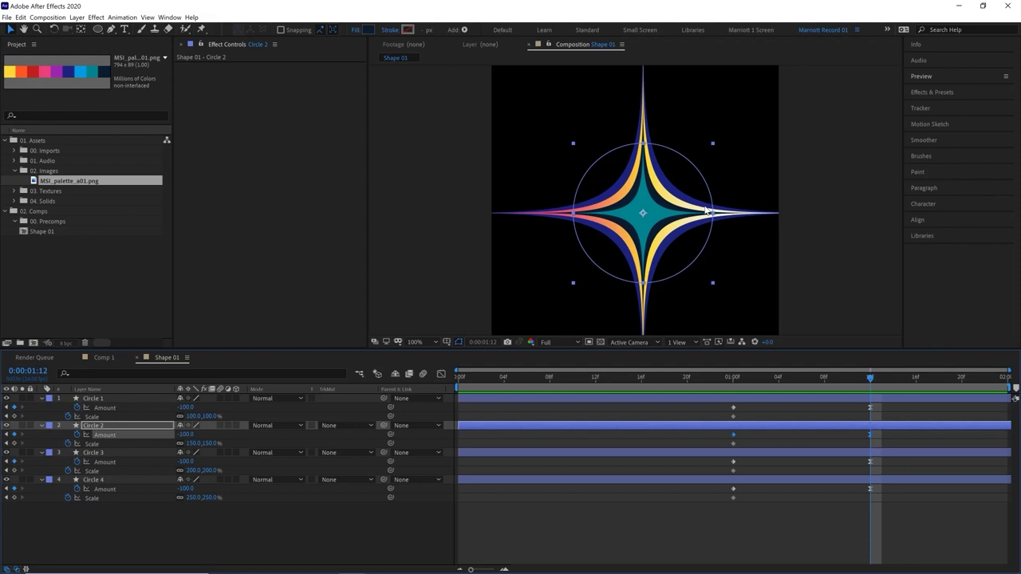
pyautogui.click(185, 435)
pyautogui.press('Return')
pyautogui.click(185, 434)
pyautogui.write('-75')
pyautogui.press('Return')
# - Set the Pucker & Bloat amount at 0:00:01:12 to -50 for Circle 3 and -25 for Circle 4
pyautogui.click(185, 462)
pyautogui.click(185, 462)
pyautogui.write('-50')
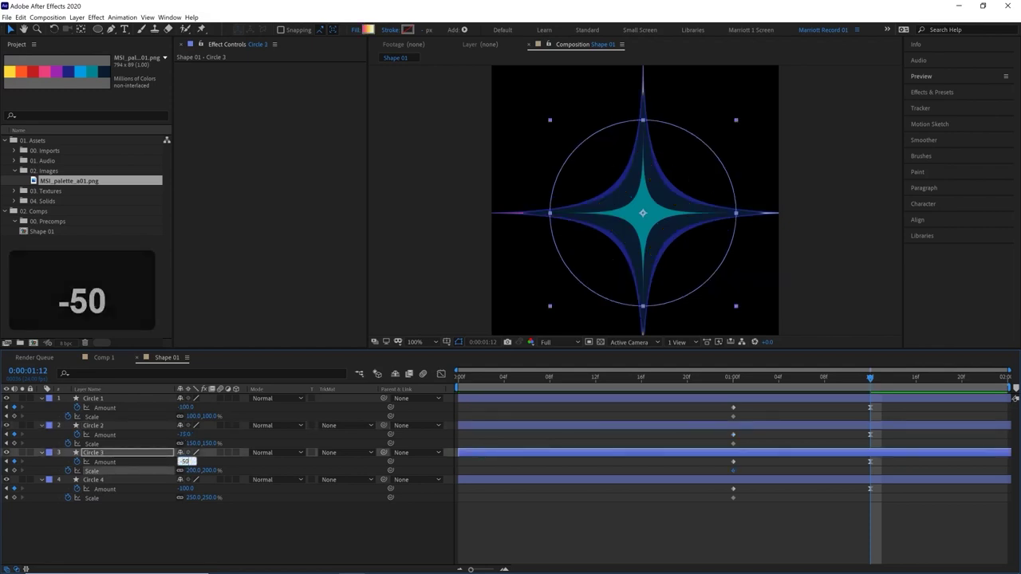
pyautogui.press('Return')
pyautogui.click(185, 488)
pyautogui.write('-25')
pyautogui.press('Return')
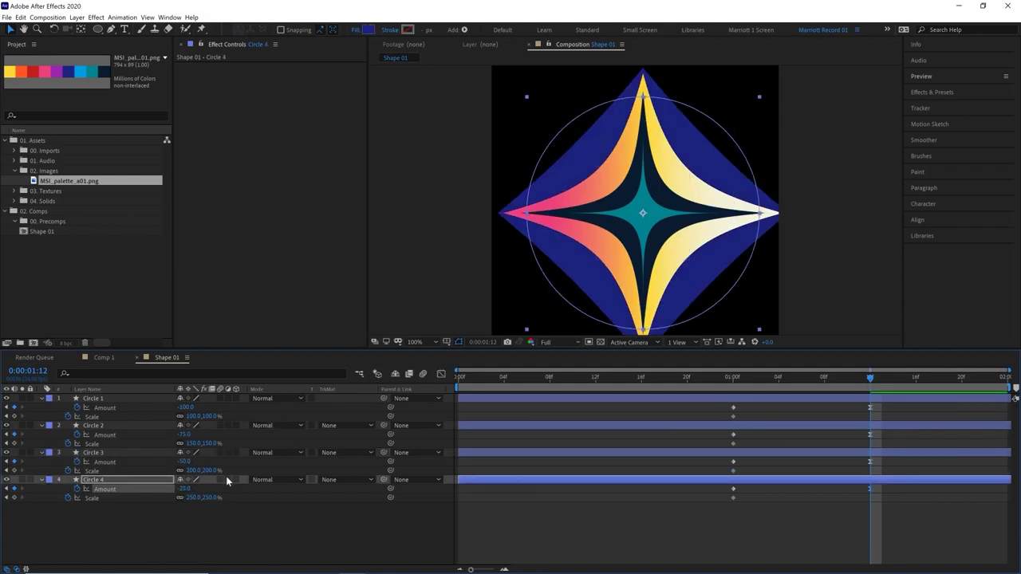
# - Align all four circles to the composition's horizontal and vertical centre and preview the animation
pyautogui.click(915, 482)
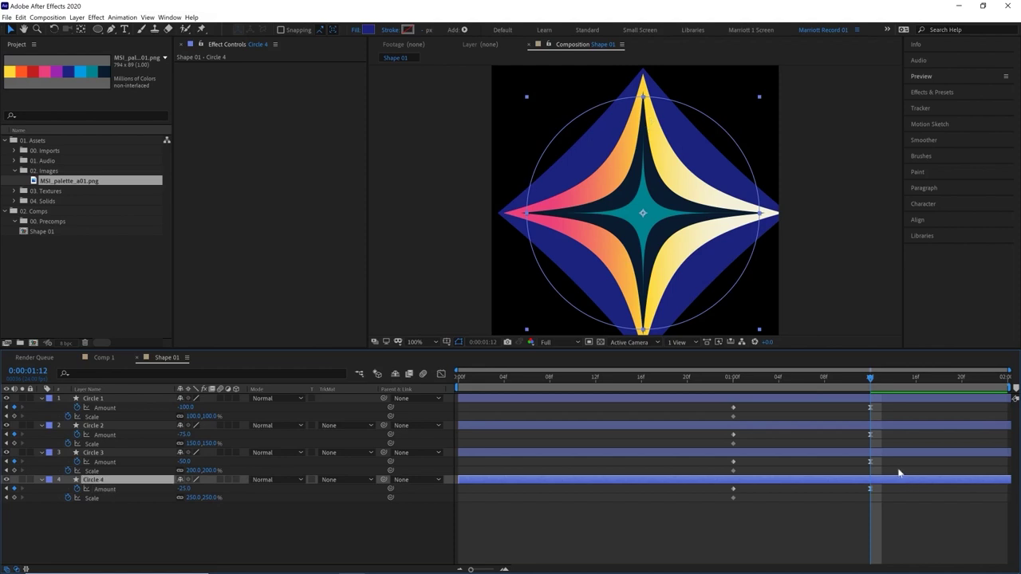
pyautogui.keyDown('shift'); pyautogui.click(877, 399); pyautogui.keyUp('shift')
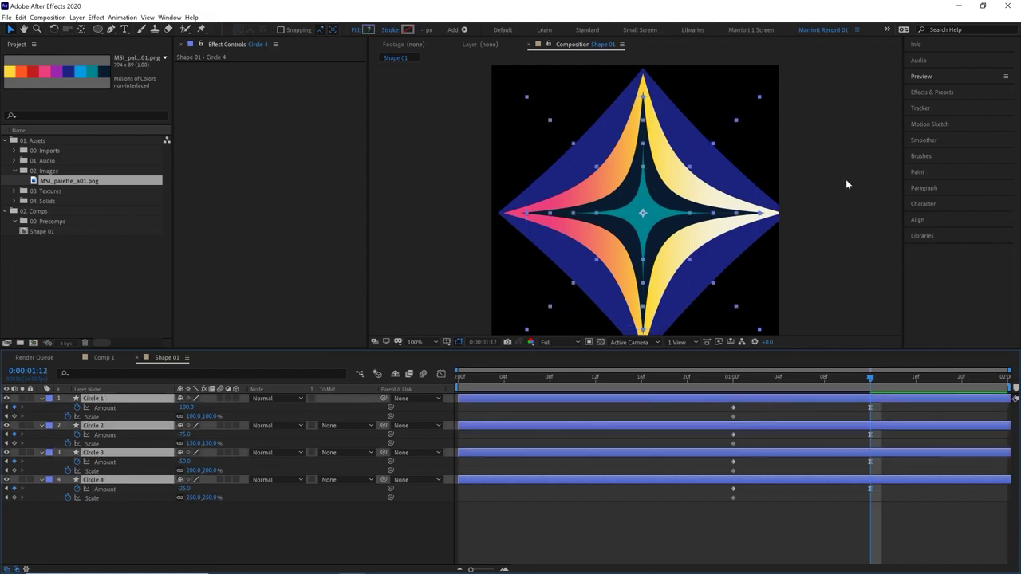
pyautogui.click(917, 222)
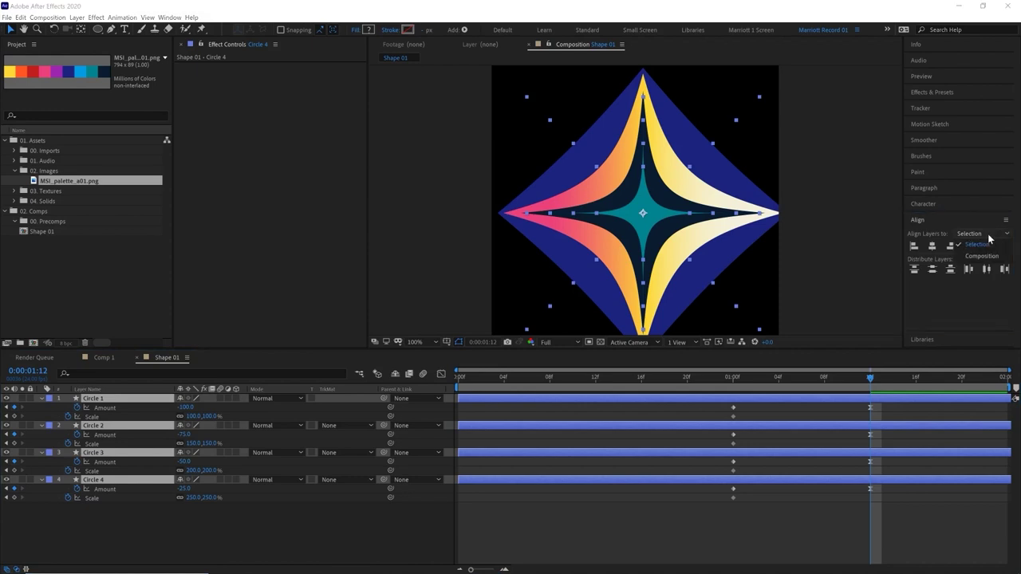
pyautogui.click(939, 248)
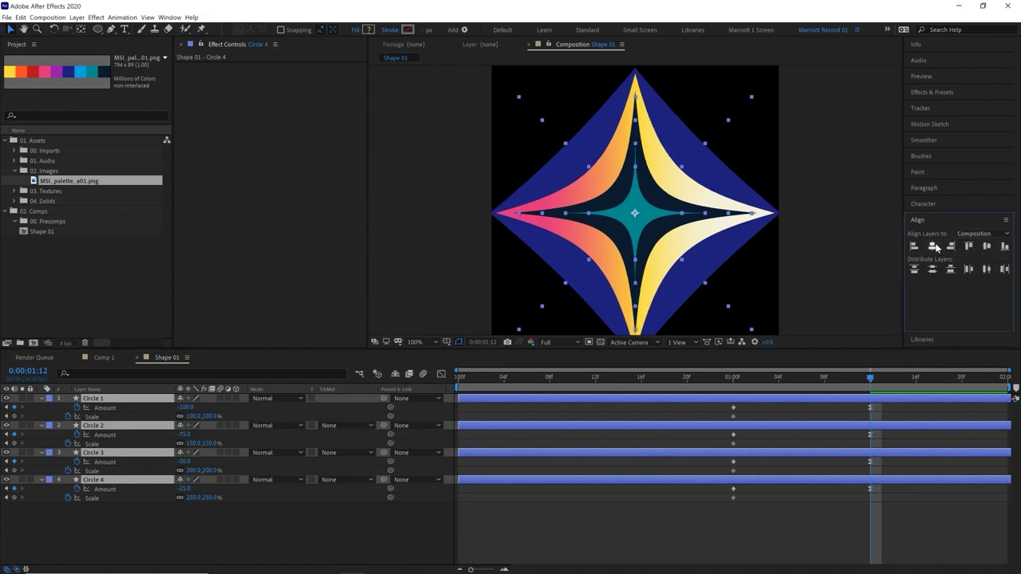
pyautogui.click(989, 249)
pyautogui.click(708, 166)
pyautogui.click(668, 377)
pyautogui.press('space')
pyautogui.moveTo(721, 379); pyautogui.dragTo(870, 377)
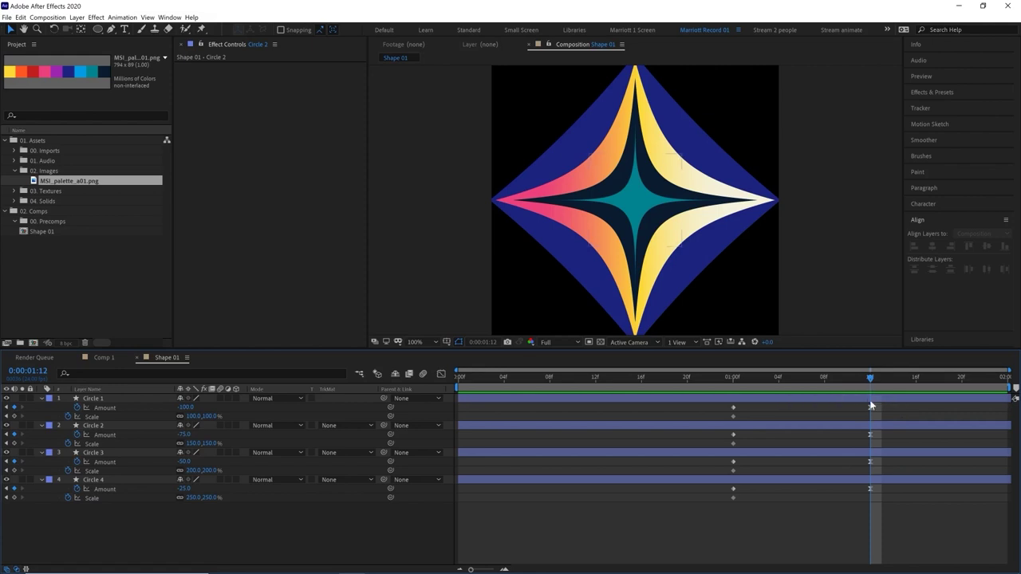
# - Stagger the end Amount keyframes of Circles 1 to 4 at about 0:00:01:06, 0:00:01:11, 0:00:01:15 and 0:00:01:18, and preview the motion
pyautogui.moveTo(870, 409); pyautogui.dragTo(801, 407)
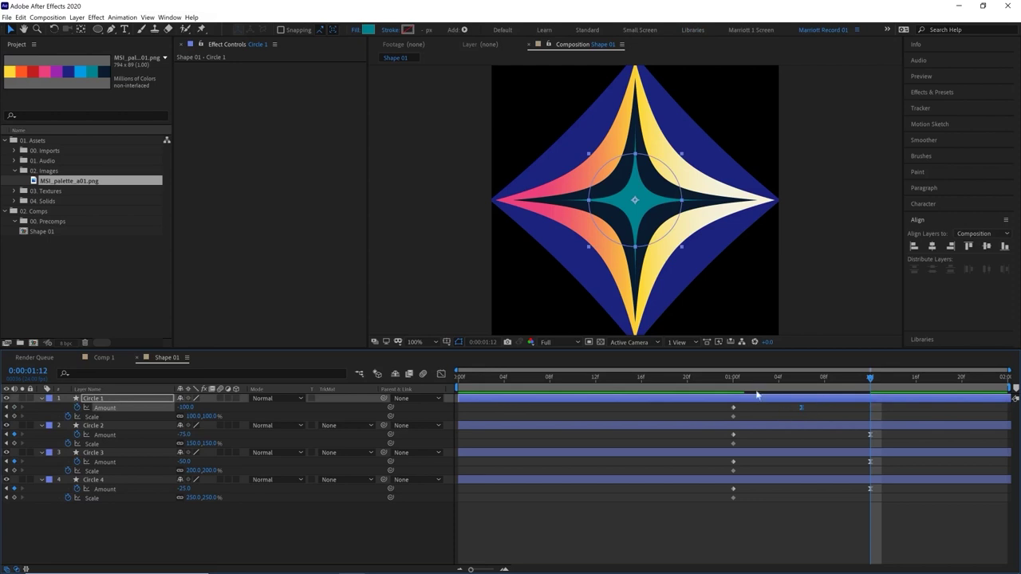
pyautogui.moveTo(871, 462); pyautogui.dragTo(936, 488)
pyautogui.moveTo(871, 434); pyautogui.dragTo(859, 435)
pyautogui.moveTo(870, 377); pyautogui.dragTo(710, 377)
pyautogui.click(755, 378)
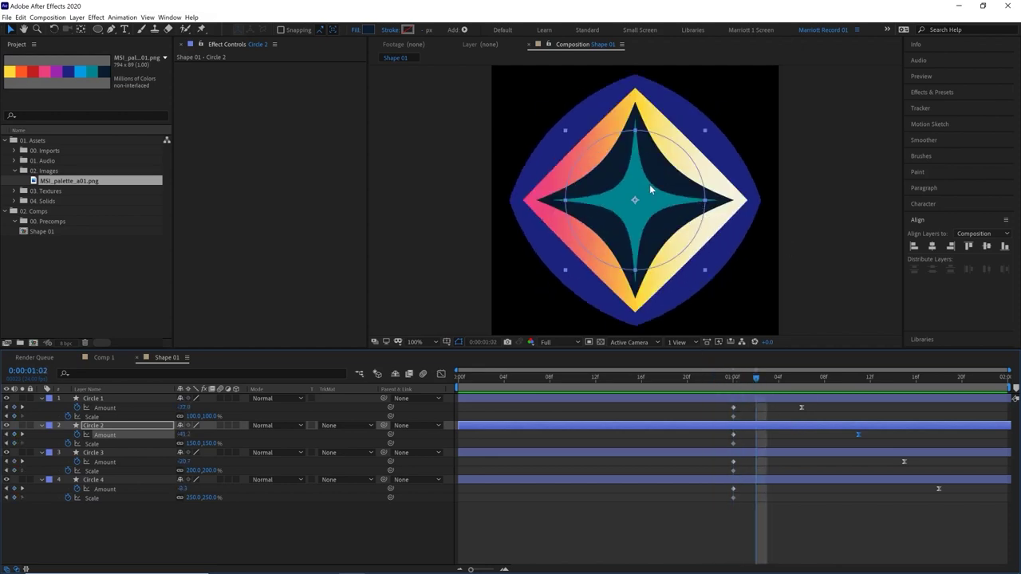
pyautogui.moveTo(746, 378); pyautogui.dragTo(641, 381)
pyautogui.press('space')
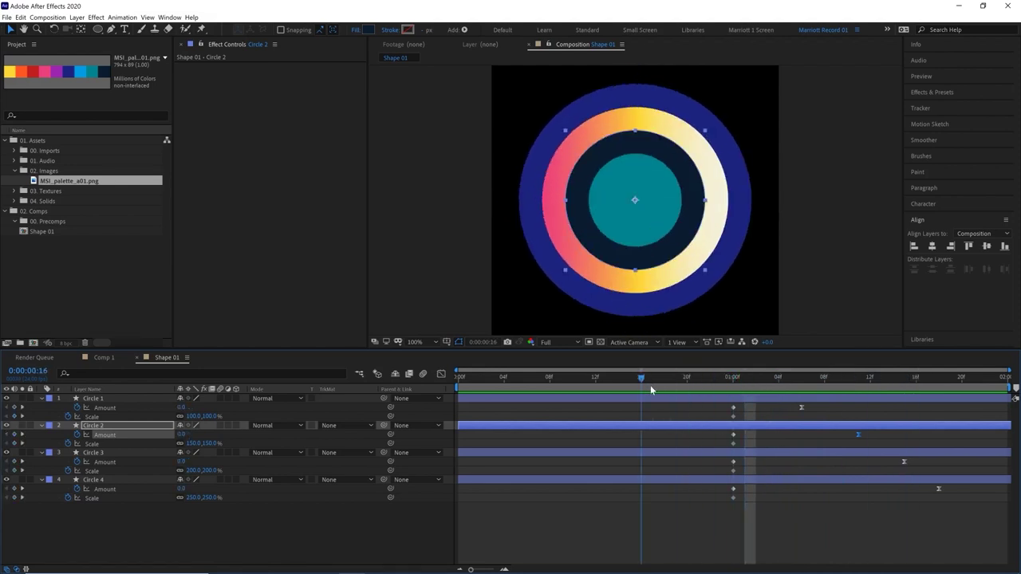
# - Keyframe the scale of Circles 1, 2 and 3 together at 250% at 0:00:00:00
pyautogui.moveTo(583, 399); pyautogui.dragTo(608, 385)
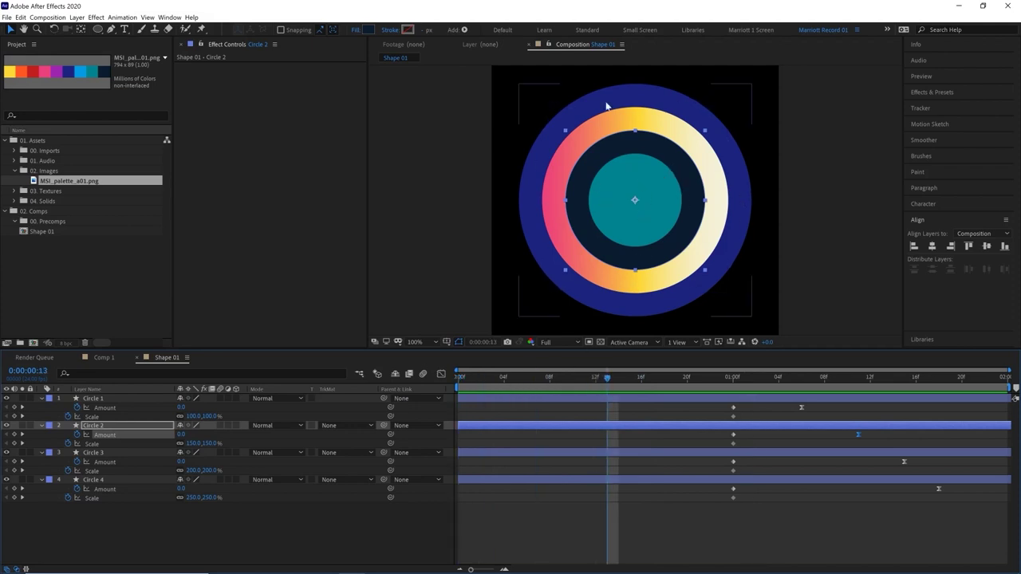
pyautogui.moveTo(712, 372); pyautogui.dragTo(802, 383)
pyautogui.press('Home')
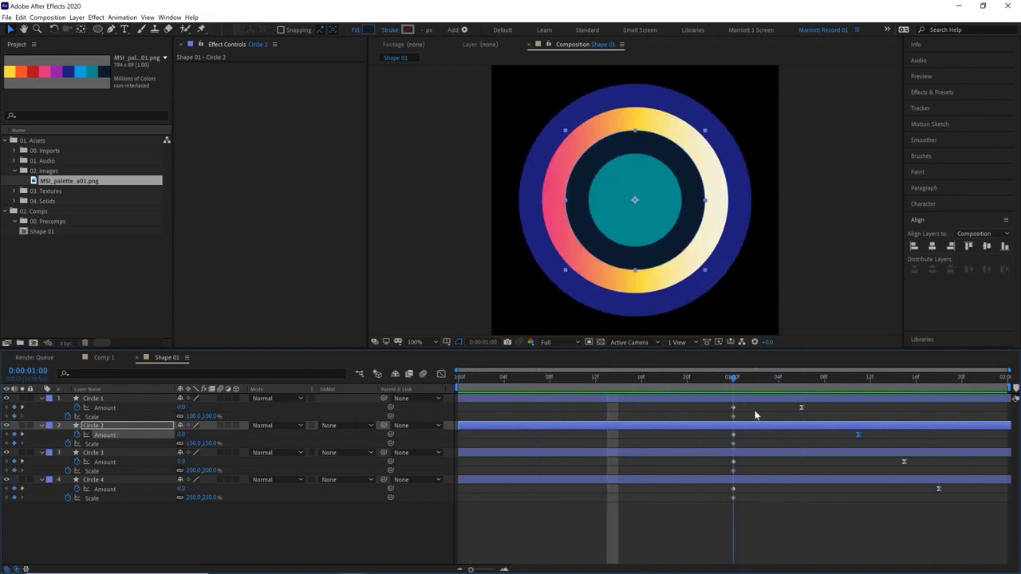
pyautogui.click(476, 398)
pyautogui.click(113, 480)
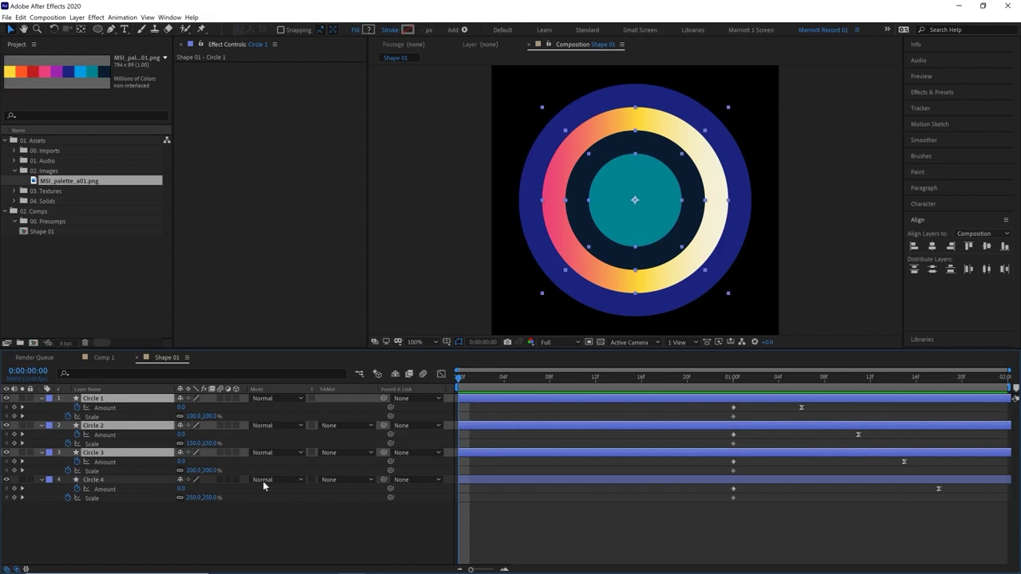
pyautogui.click(209, 416)
pyautogui.write('250')
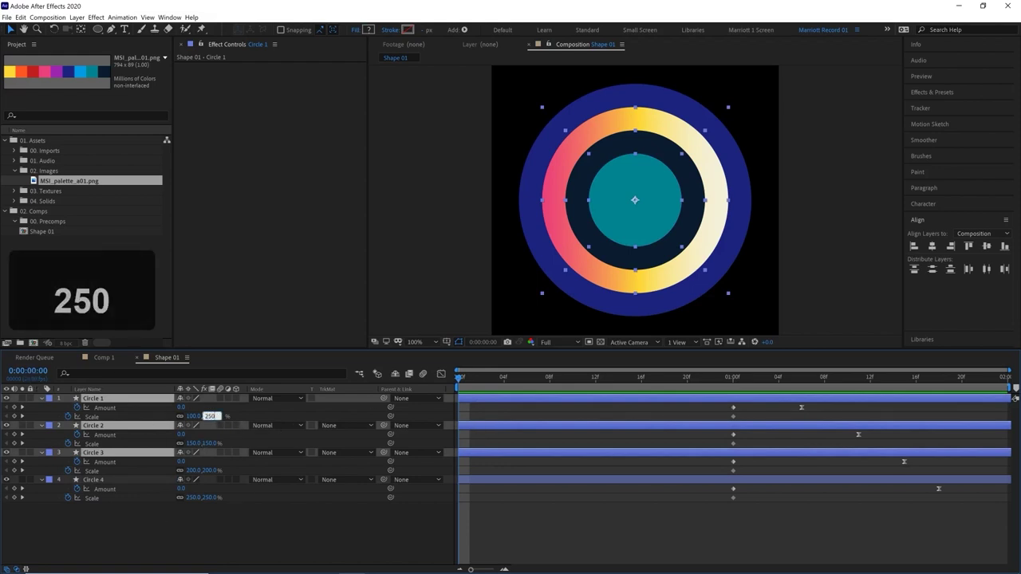
pyautogui.press('Return')
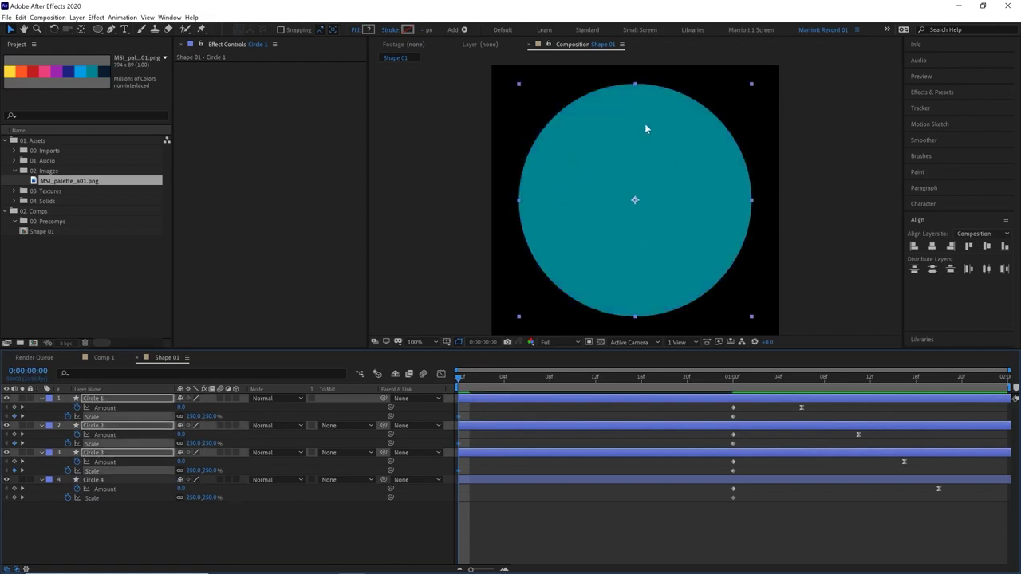
# - Ease the Scale keyframes of Circles 1 to 3 at 0:00:00:00, stretching their outgoing handles in the value graph to about 0:00:01:00
pyautogui.press('space')
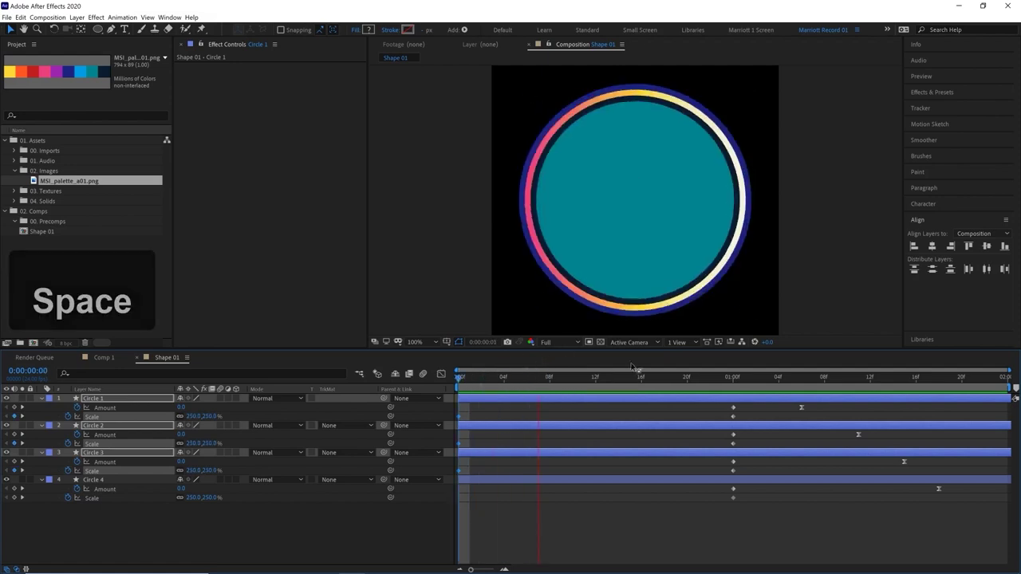
pyautogui.click(724, 379)
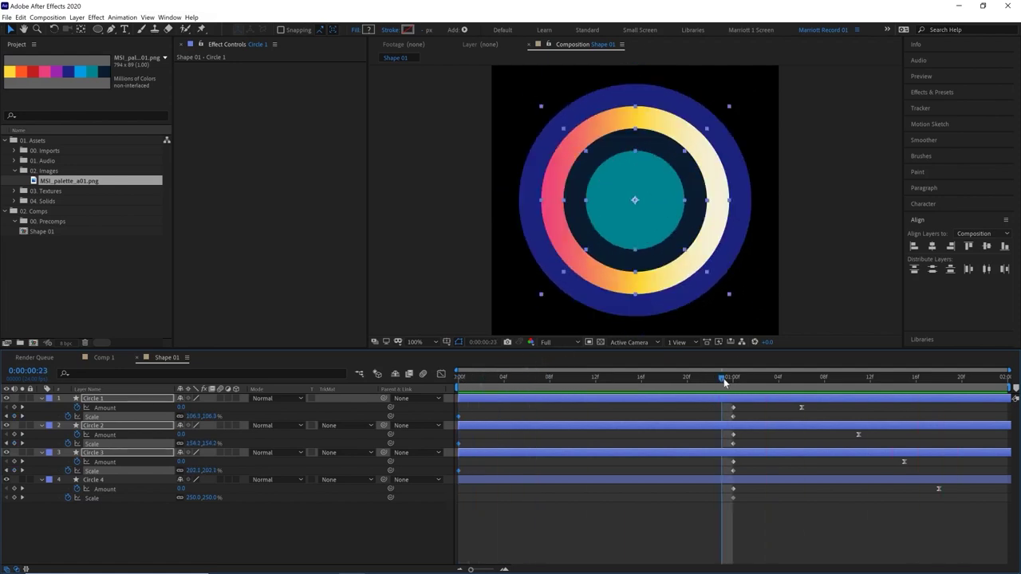
pyautogui.moveTo(470, 380); pyautogui.dragTo(430, 380)
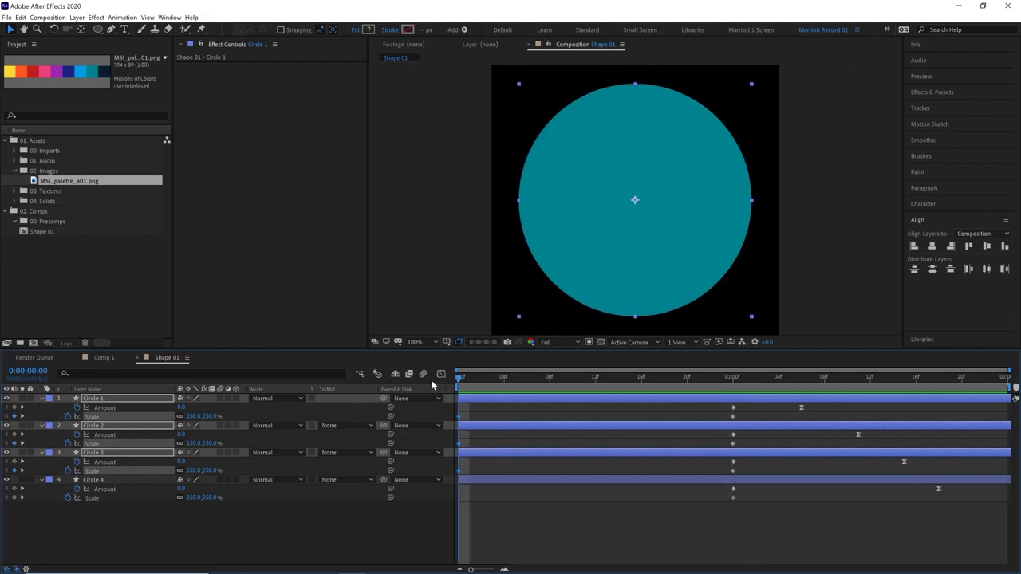
pyautogui.press('F9')
pyautogui.click(441, 373)
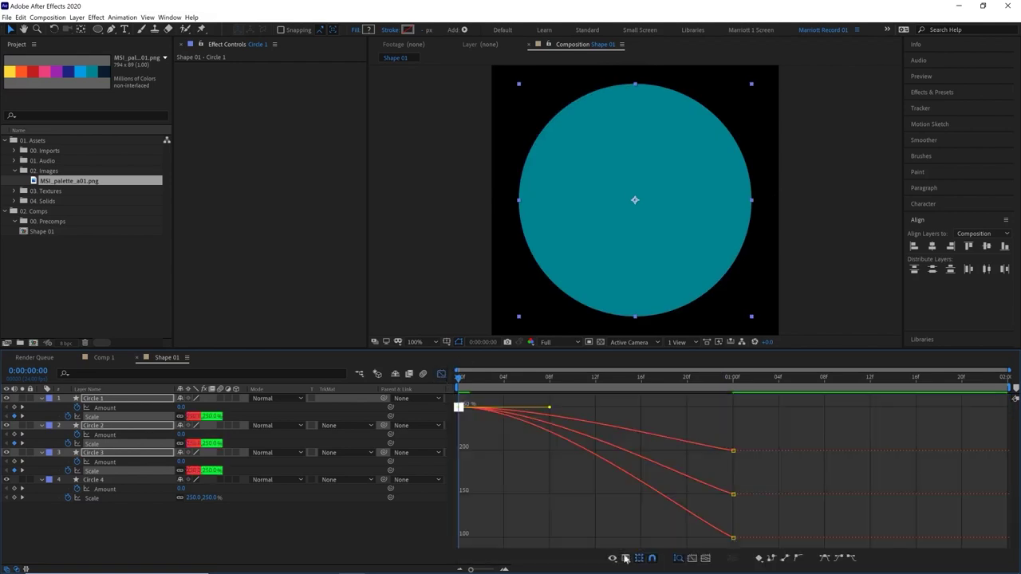
pyautogui.hotkey('shift', 'F9')
pyautogui.moveTo(549, 409); pyautogui.dragTo(740, 409)
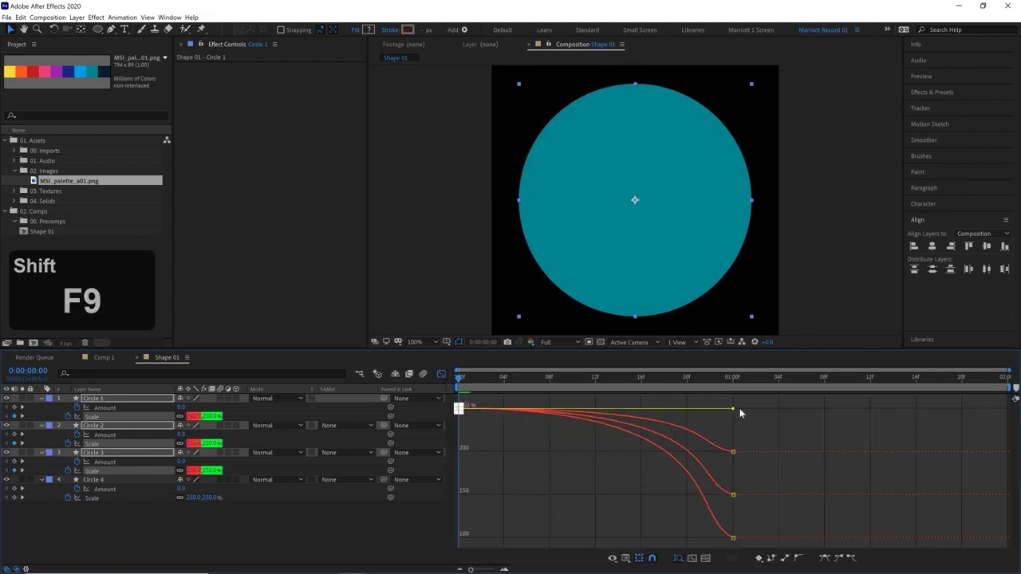
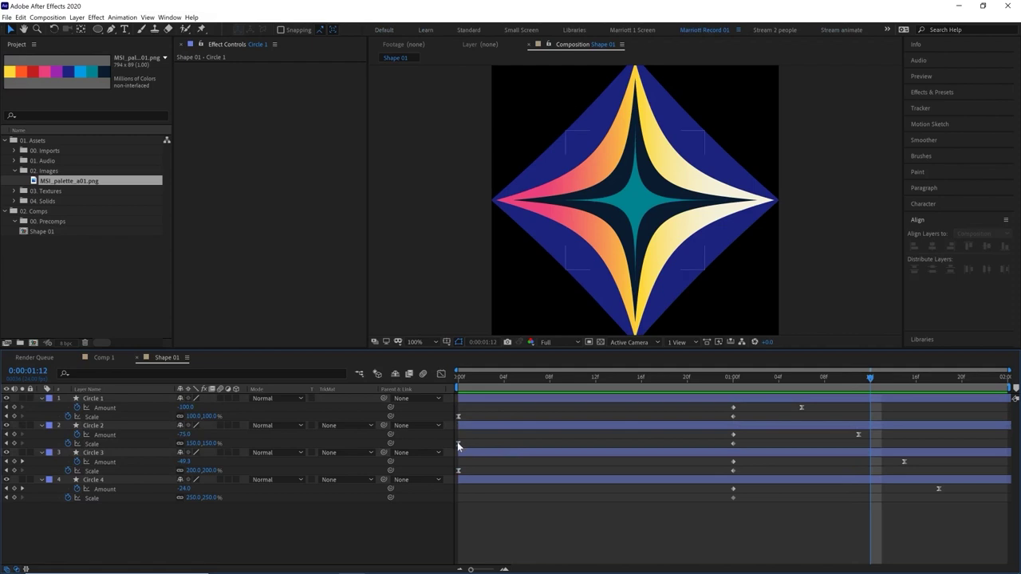
# - Stagger the starting Scale keyframes by moving Circle 2's to 0:00:00:06 and Circle 3's to 0:00:00:14, and preview the motion
pyautogui.moveTo(459, 444); pyautogui.dragTo(525, 444)
pyautogui.moveTo(458, 471); pyautogui.dragTo(587, 470)
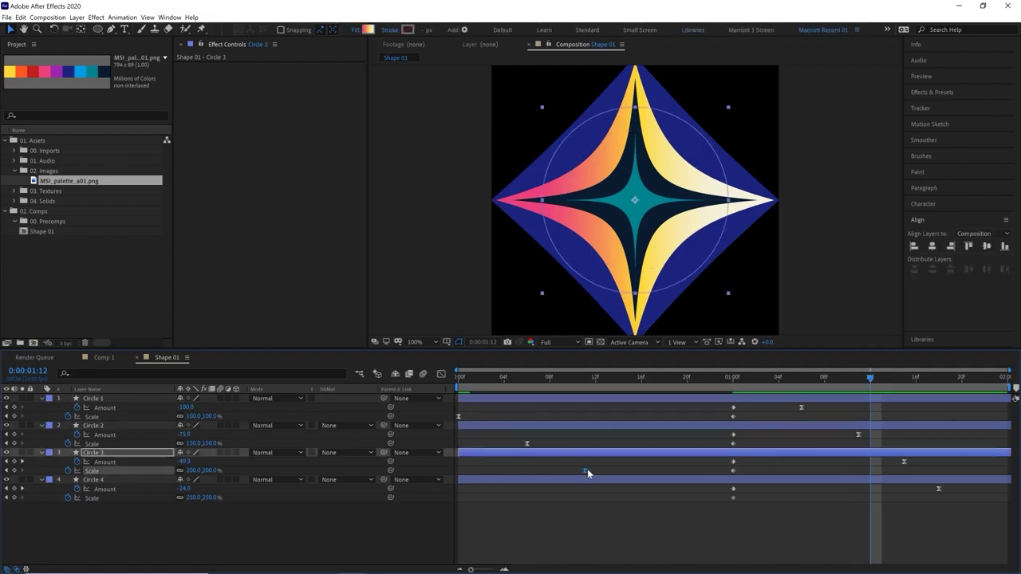
pyautogui.moveTo(463, 379); pyautogui.dragTo(529, 399)
pyautogui.press('space')
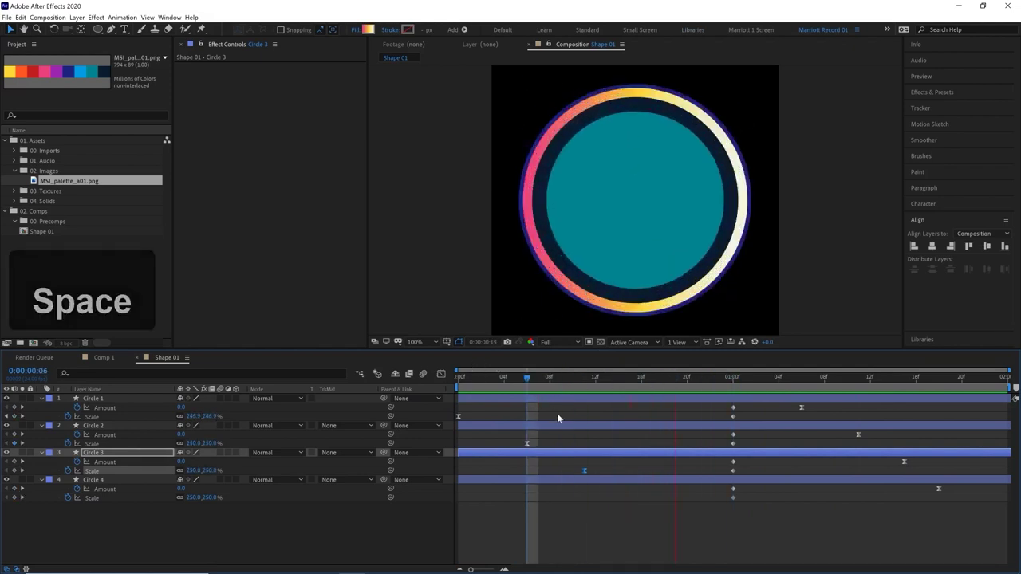
pyautogui.moveTo(584, 471); pyautogui.dragTo(596, 471)
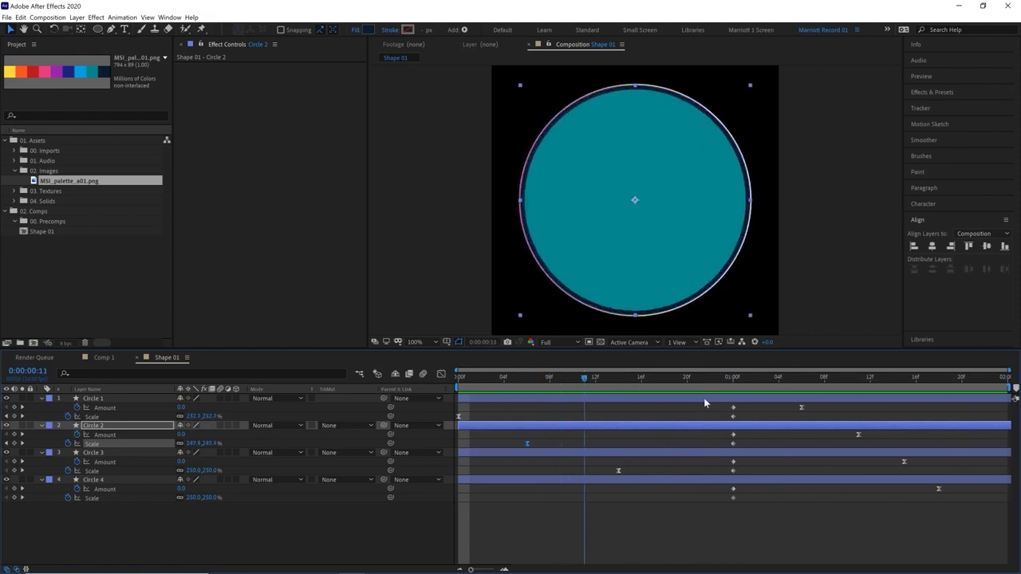
pyautogui.press('space')
pyautogui.moveTo(710, 381); pyautogui.dragTo(729, 406)
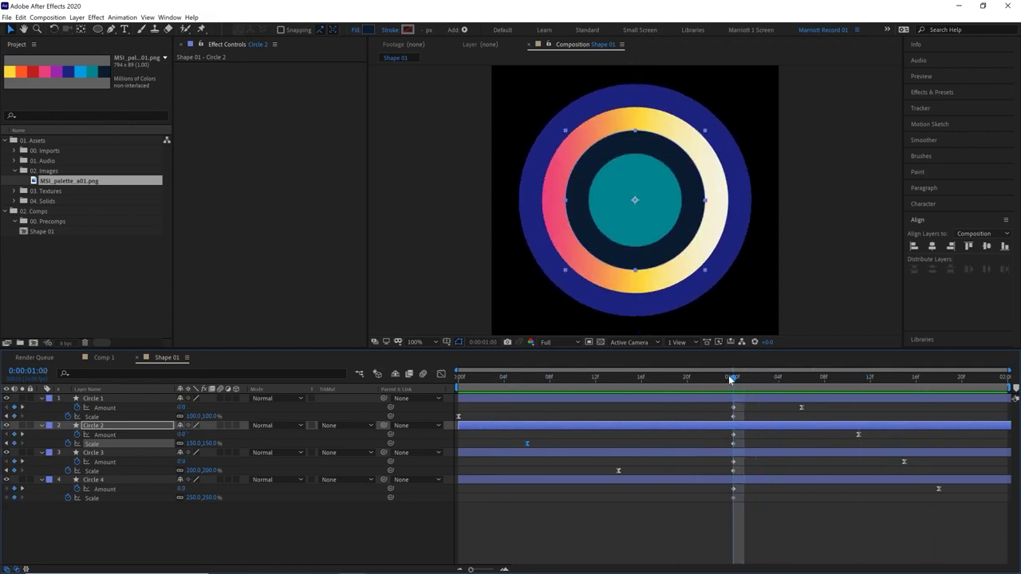
# - Stagger the starting Amount keyframes of Circles 1 to 4 at 0:00:00:21, 0:00:00:23, 0:00:01:01 and 0:00:01:03, and move Circle 3's end Scale keyframe to 0:00:01:03
pyautogui.click(794, 399)
pyautogui.moveTo(742, 379); pyautogui.dragTo(757, 384)
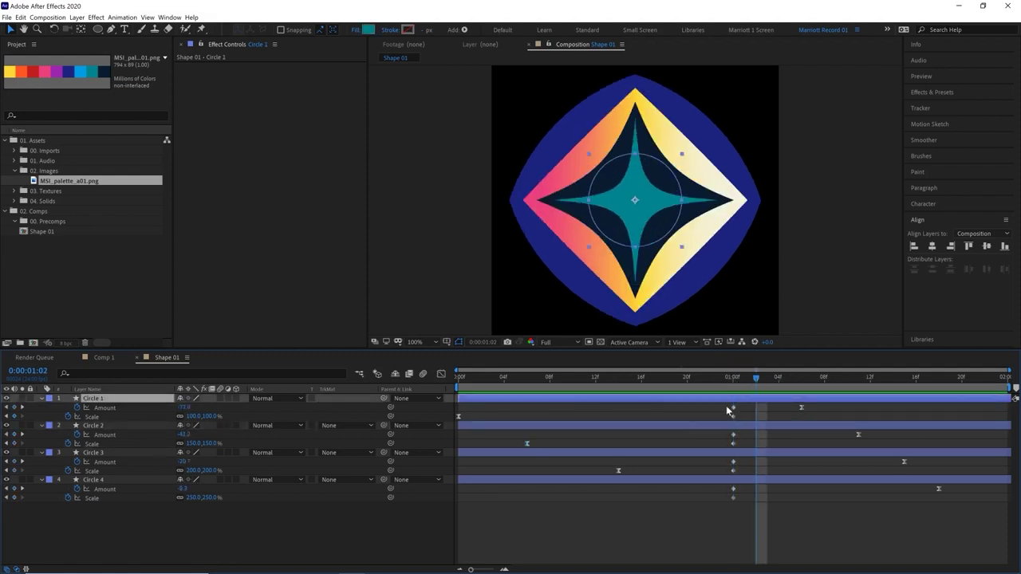
pyautogui.click(733, 382)
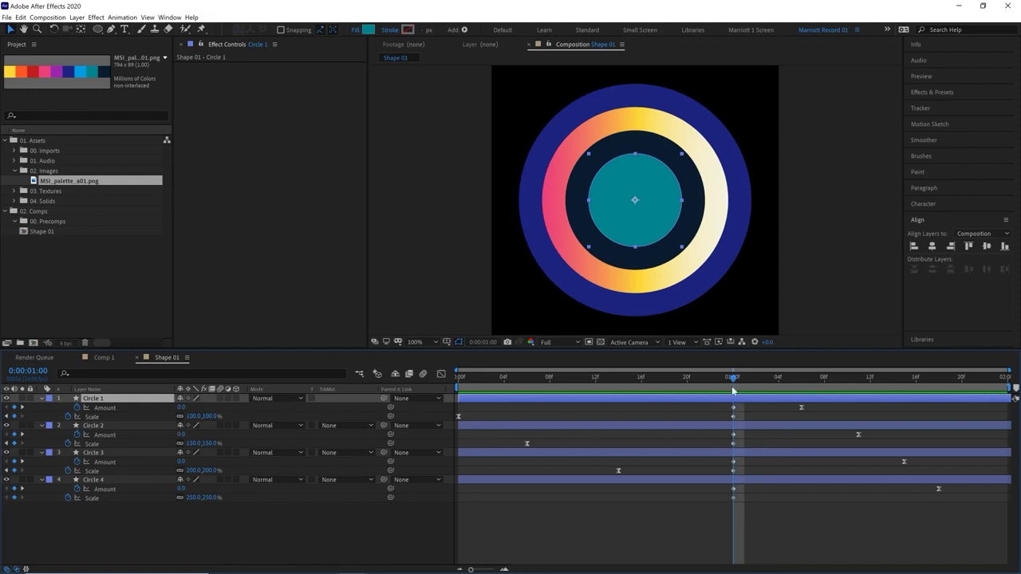
pyautogui.click(733, 408)
pyautogui.moveTo(697, 410); pyautogui.dragTo(745, 383)
pyautogui.moveTo(733, 435); pyautogui.dragTo(721, 437)
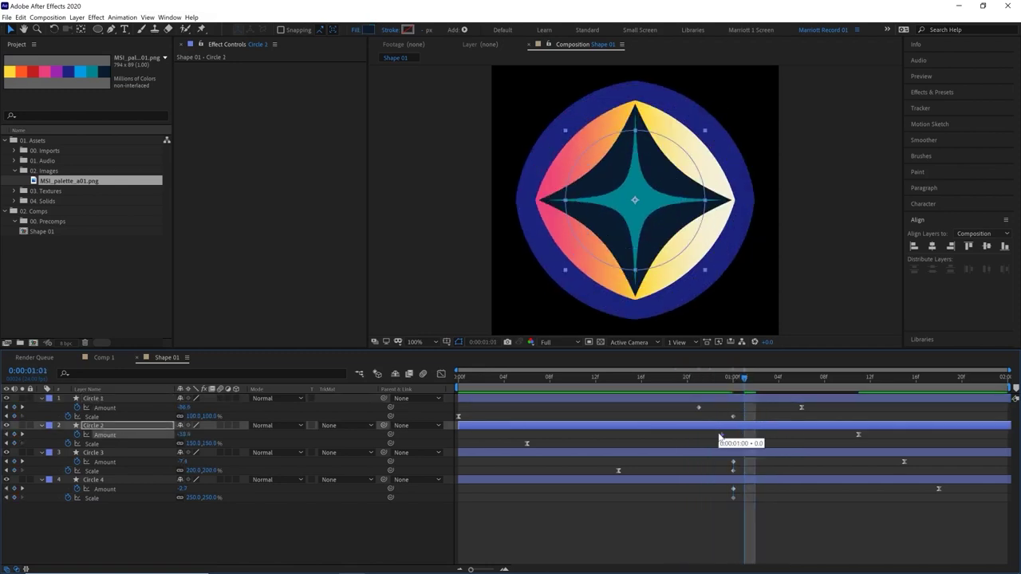
pyautogui.click(700, 376)
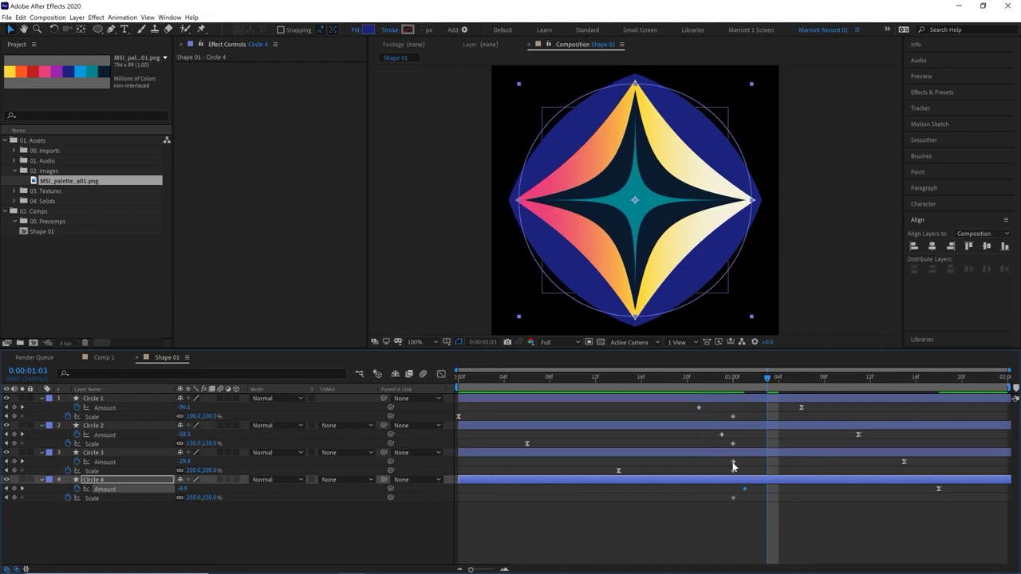
pyautogui.moveTo(733, 462); pyautogui.dragTo(767, 489)
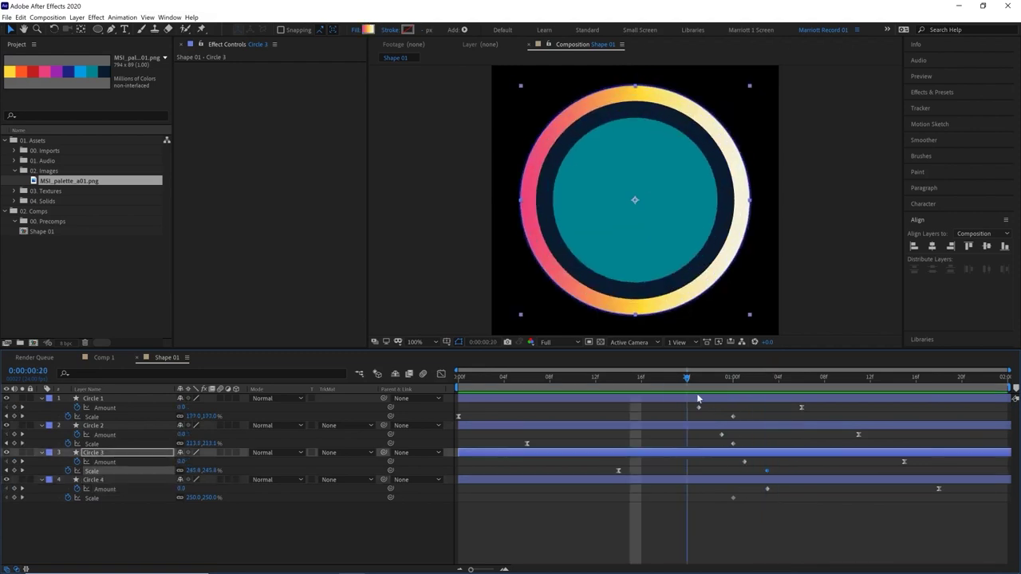
pyautogui.moveTo(697, 394)
pyautogui.mouseDown()
pyautogui.moveTo(778, 396)
pyautogui.moveTo(677, 394)
pyautogui.moveTo(715, 391)
pyautogui.mouseUp()
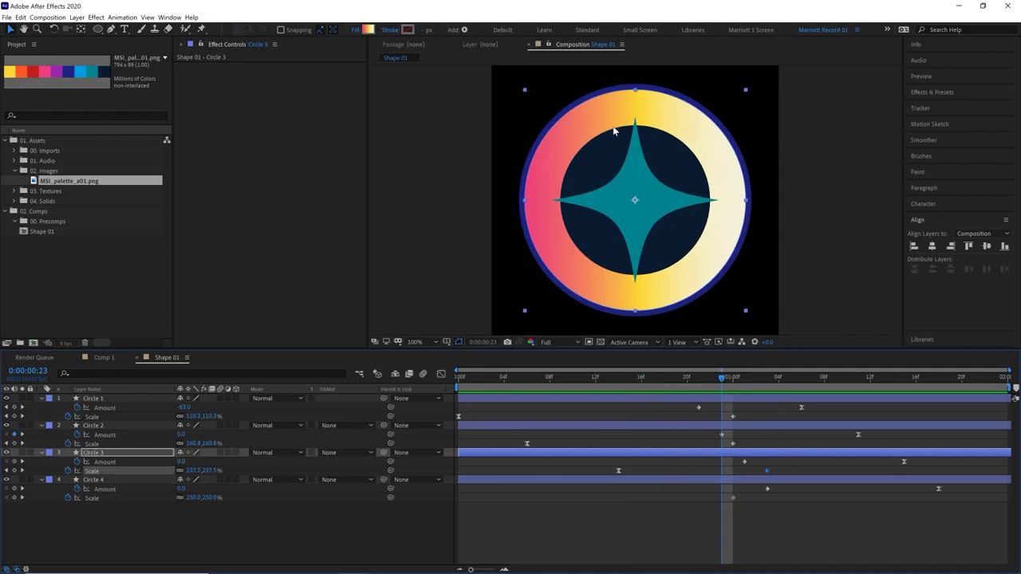
# - Move Circle 2's starting Amount keyframe to 0:00:00:22 and review the whole animation from start to end
pyautogui.click(721, 434)
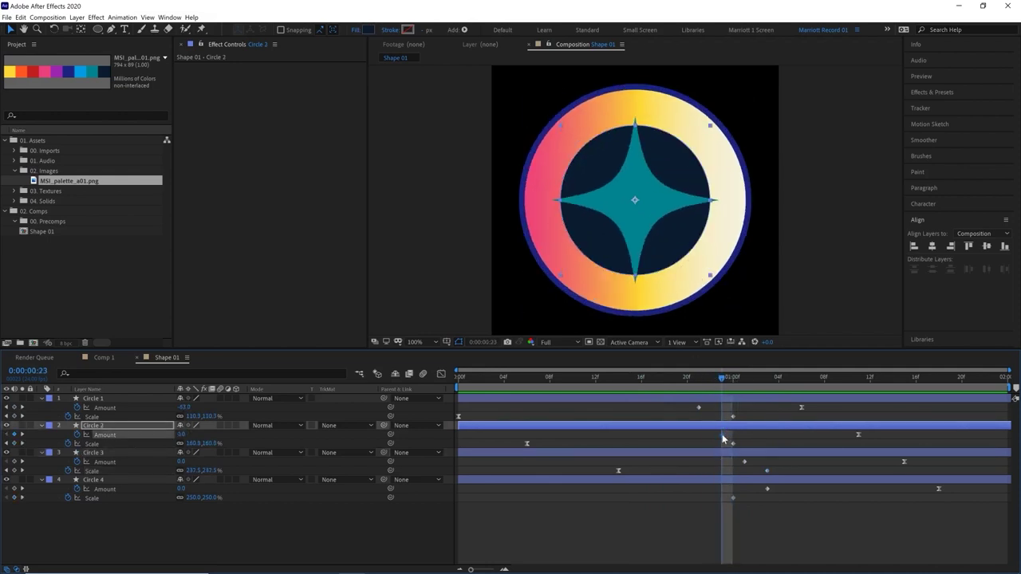
pyautogui.moveTo(722, 435); pyautogui.dragTo(711, 435)
pyautogui.moveTo(719, 387); pyautogui.dragTo(742, 184)
pyautogui.press('space')
pyautogui.moveTo(756, 379); pyautogui.dragTo(825, 380)
pyautogui.press('space')
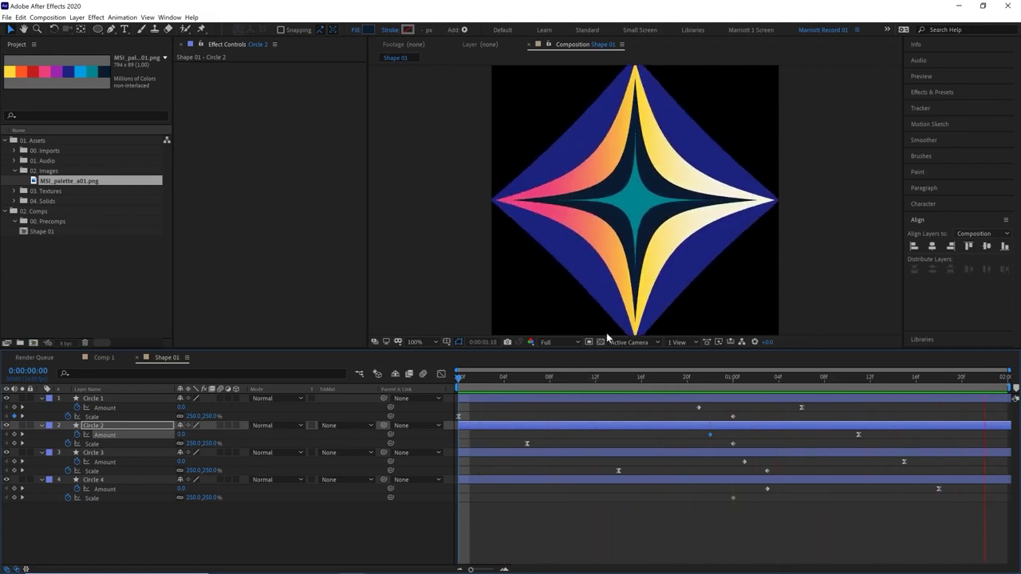
pyautogui.click(457, 385)
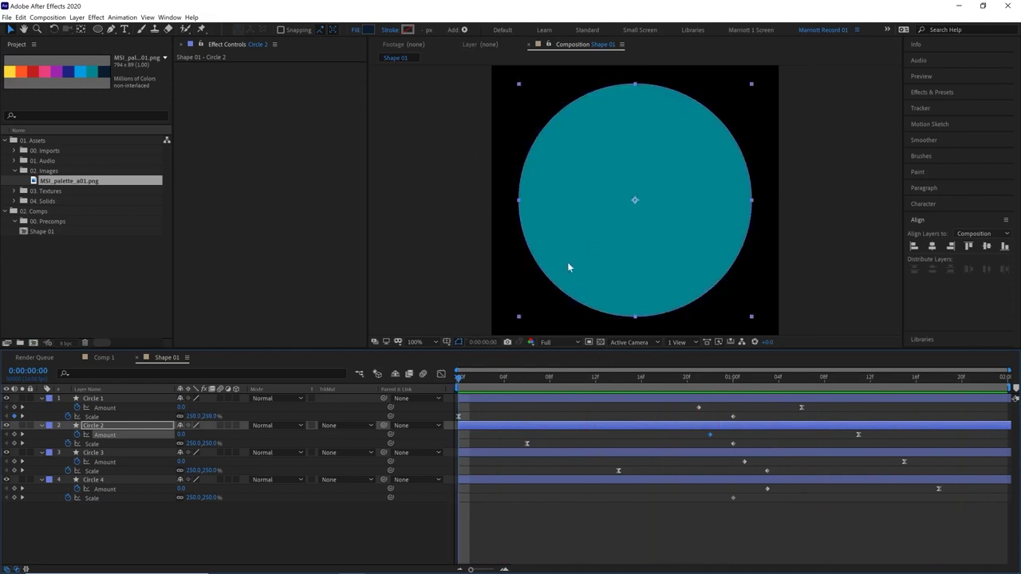
pyautogui.moveTo(537, 383); pyautogui.dragTo(998, 399)
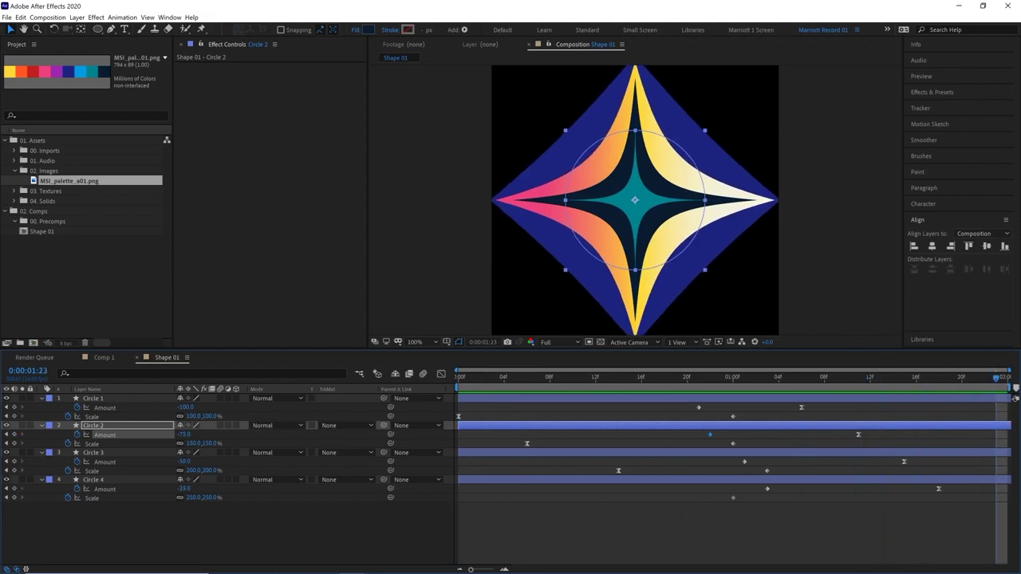
pyautogui.moveTo(872, 395); pyautogui.dragTo(973, 419)
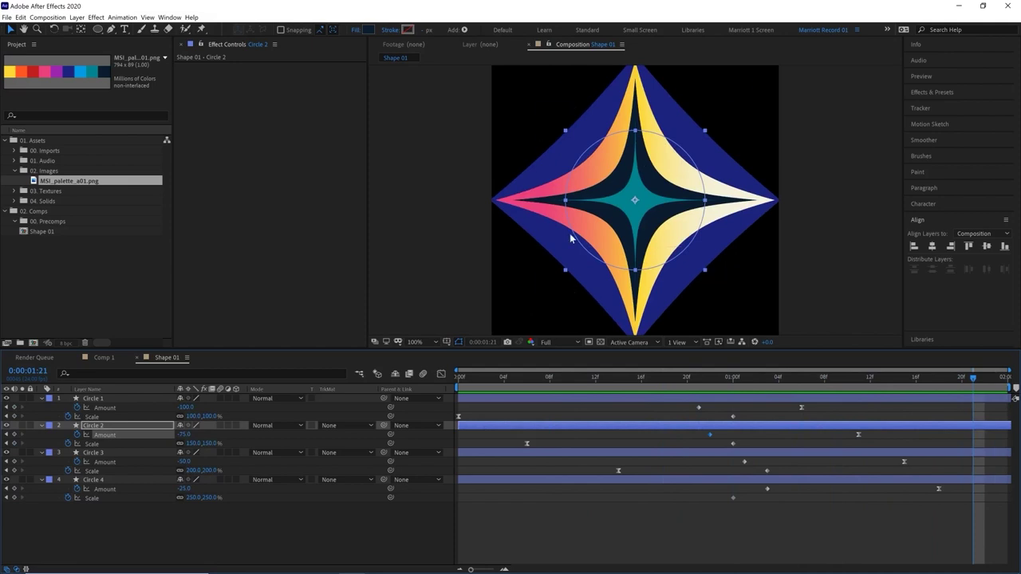
pyautogui.moveTo(687, 384); pyautogui.dragTo(904, 391)
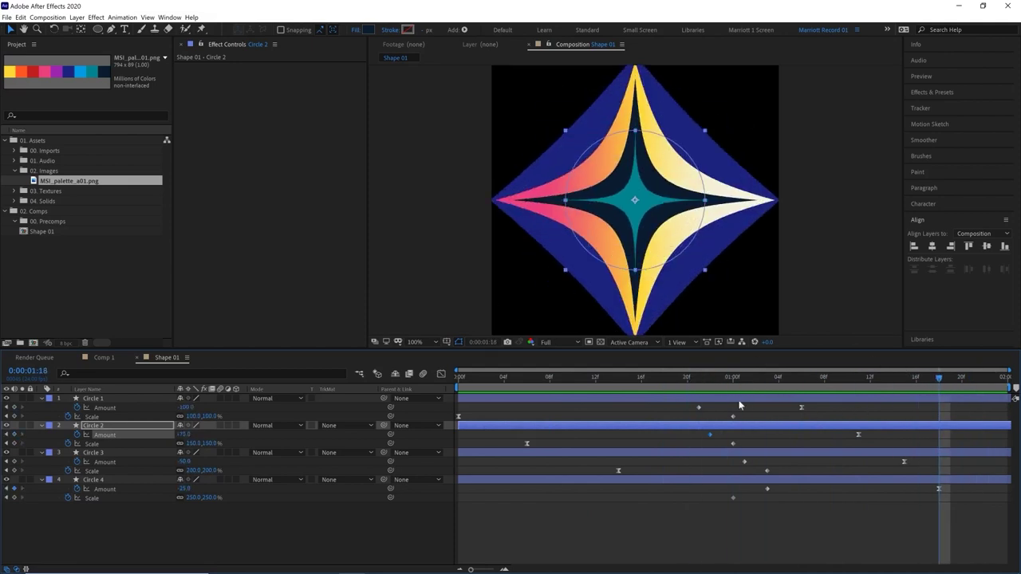
# - Add a null object to the Shape 01 composition and parent Circles 1 to 4 to it
pyautogui.click(808, 509)
pyautogui.click(77, 18)
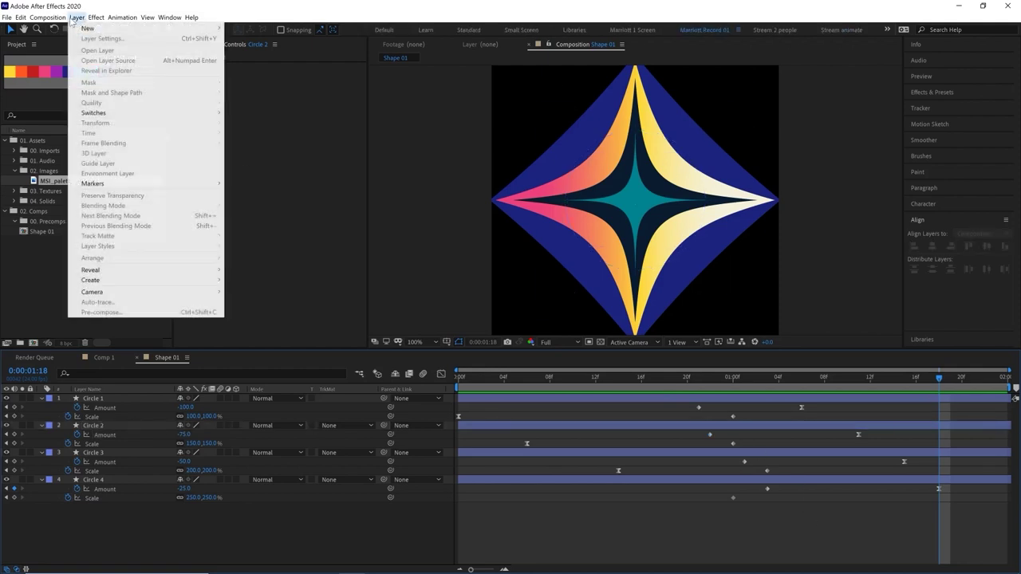
pyautogui.moveTo(124, 31)
pyautogui.click(263, 69)
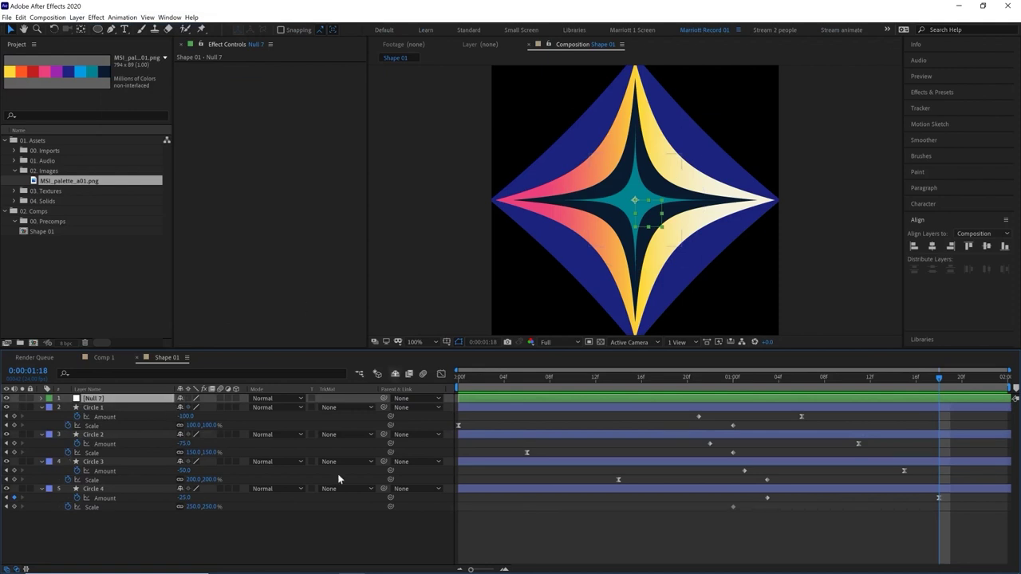
pyautogui.click(113, 408)
pyautogui.hotkey('shift', 'space')
pyautogui.keyDown('shift'); pyautogui.click(98, 490); pyautogui.keyUp('shift')
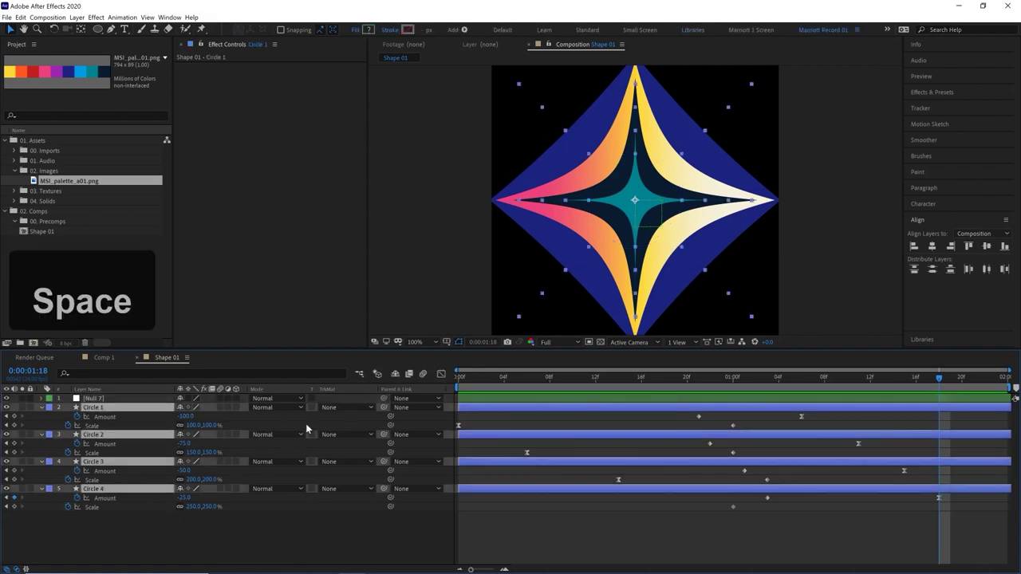
pyautogui.moveTo(384, 408); pyautogui.dragTo(108, 399)
# - Rename the null layer as Master Shape Null
pyautogui.click(110, 398)
pyautogui.press('Return')
pyautogui.write('Master Shape')
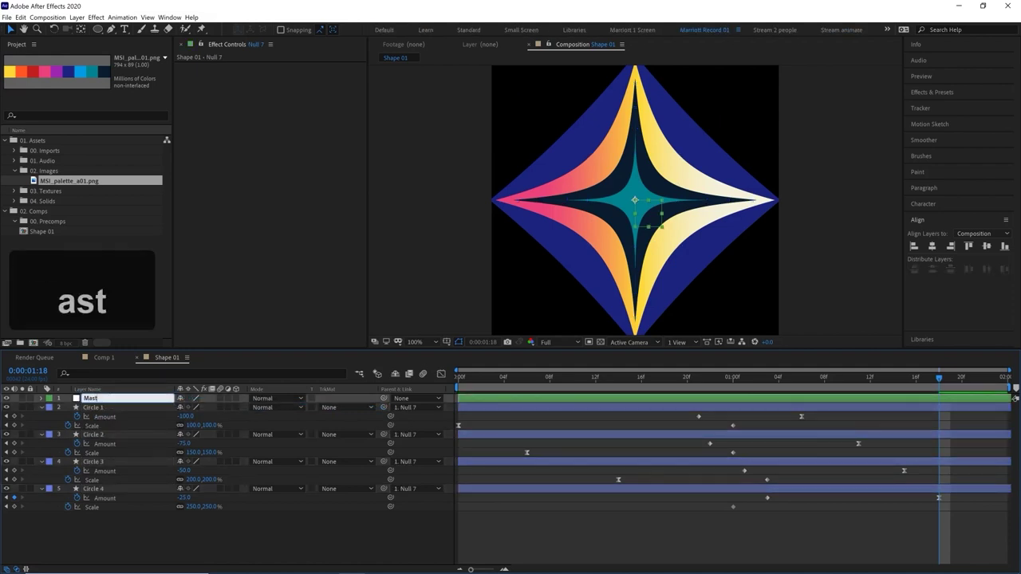
pyautogui.write('Null')
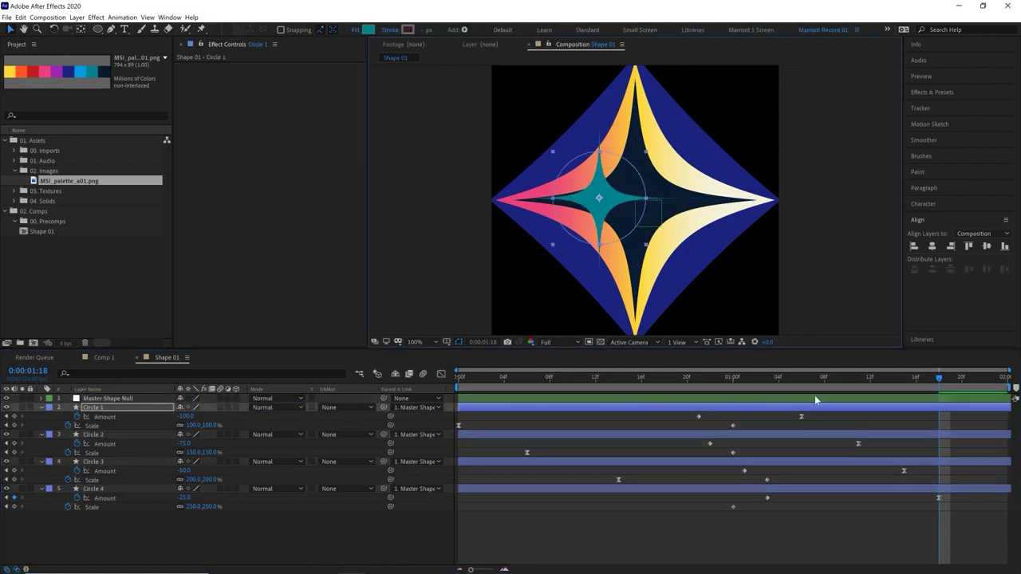
# - Test the parenting by moving Master Shape Null and scaling it to 48%, undoing each change
pyautogui.hotkey('ctrl', 'z')
pyautogui.click(815, 398)
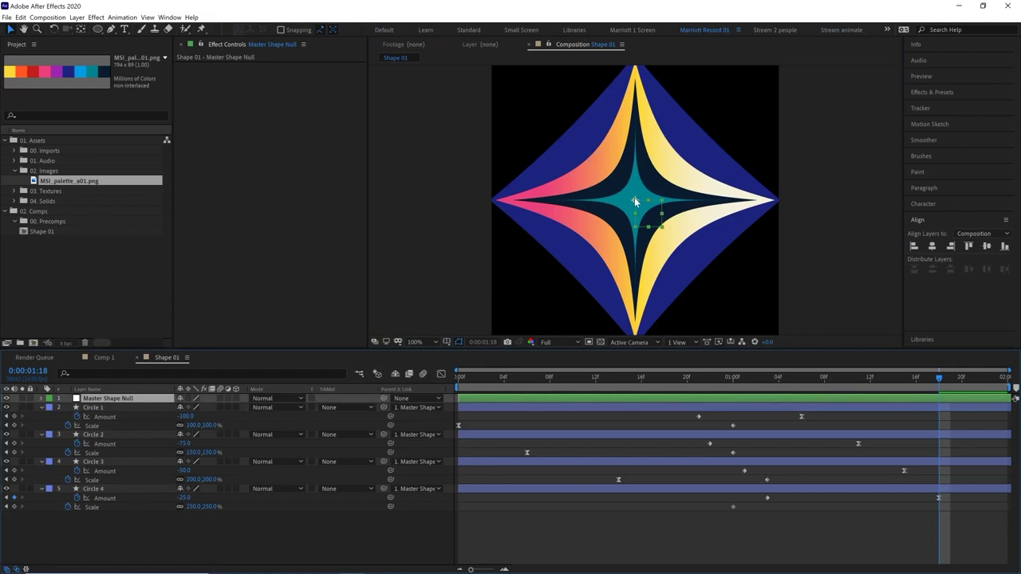
pyautogui.moveTo(635, 200); pyautogui.dragTo(588, 288)
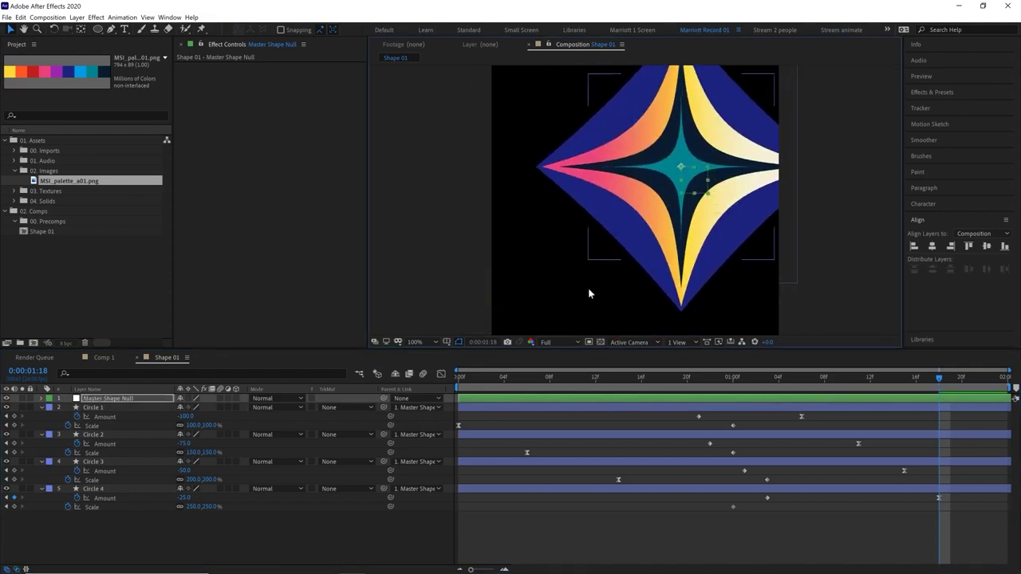
pyautogui.hotkey('ctrl', 'z')
pyautogui.press('s')
pyautogui.moveTo(227, 406); pyautogui.dragTo(180, 406)
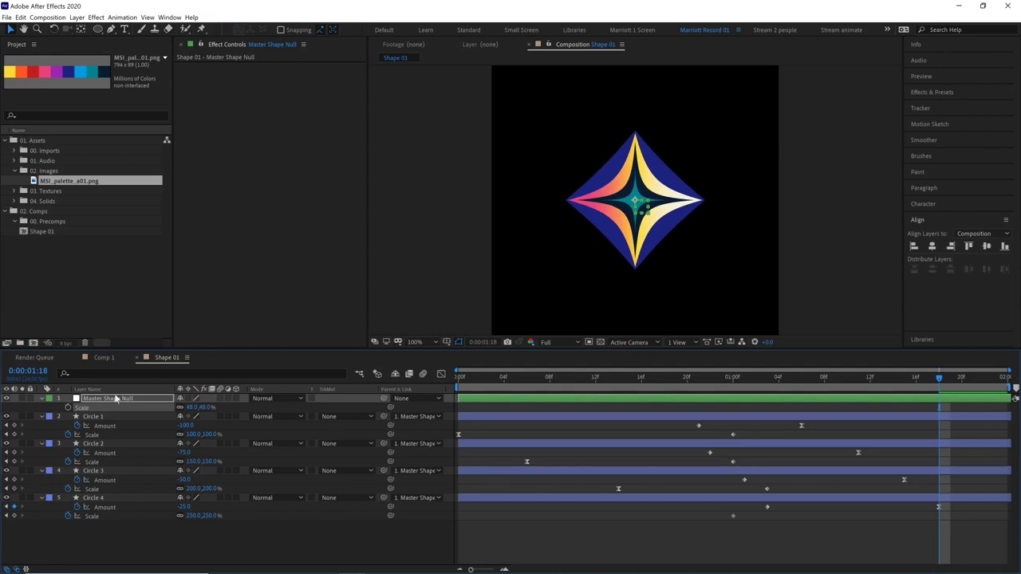
pyautogui.hotkey('ctrl', 's')
pyautogui.hotkey('ctrl', 'z')
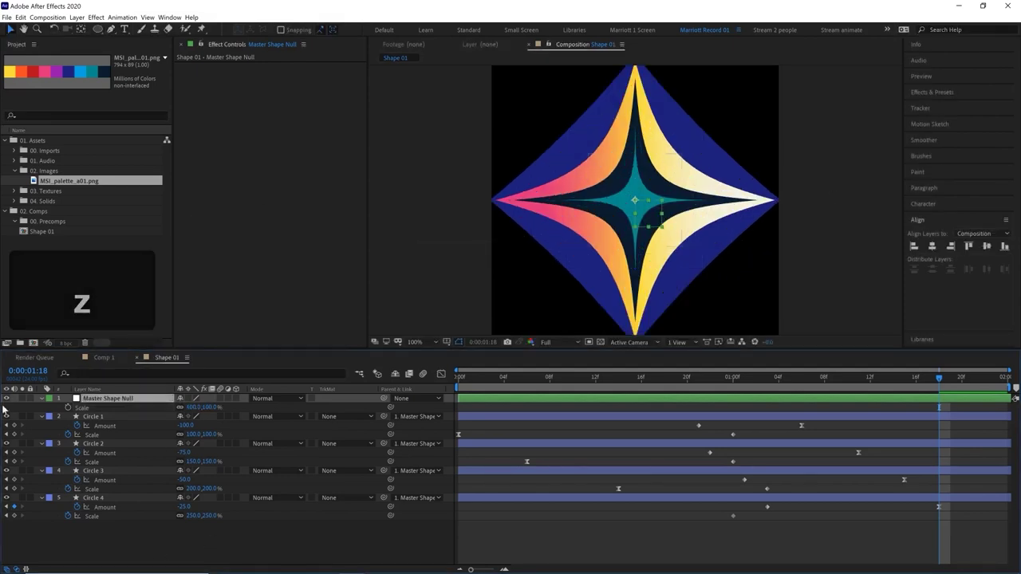
# - Add Scale and Rotation keyframes to Master Shape Null at 0:00:01:00
pyautogui.click(730, 381)
pyautogui.click(68, 408)
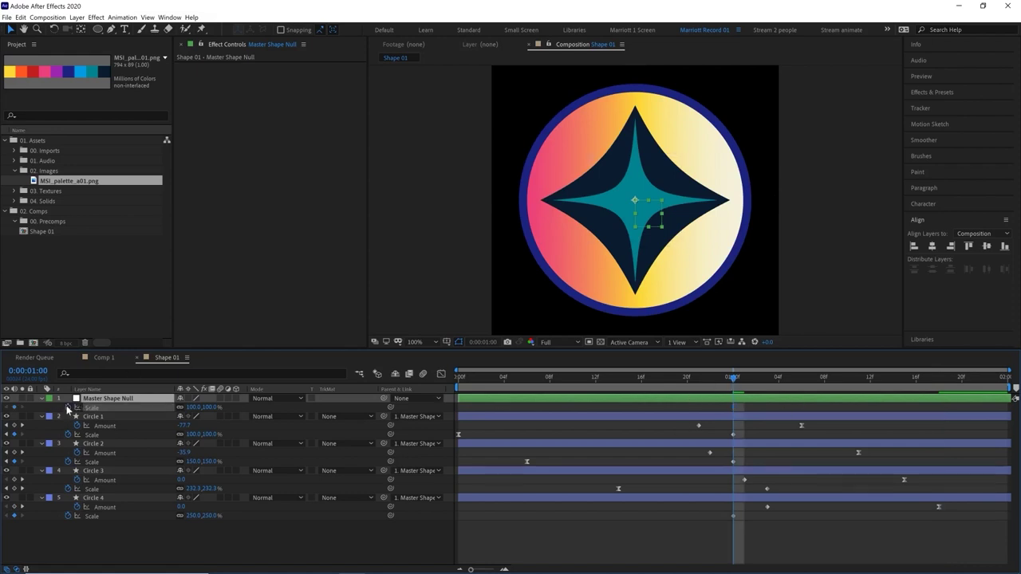
pyautogui.press('r')
pyautogui.click(68, 408)
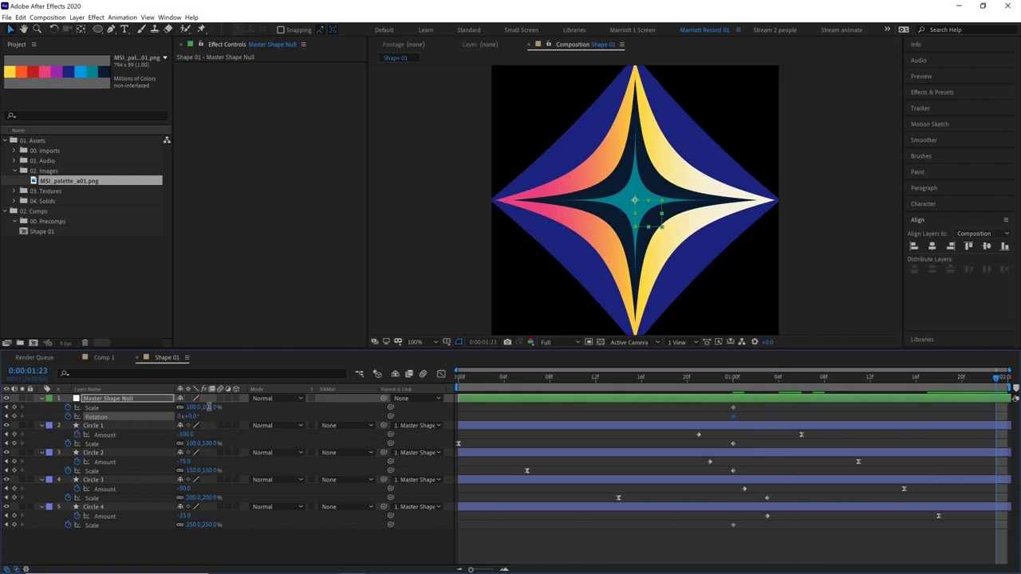
# - Set Master Shape Null's scale to 80% and rotation to 45° at 0:00:01:23
pyautogui.write('80')
pyautogui.press('Return')
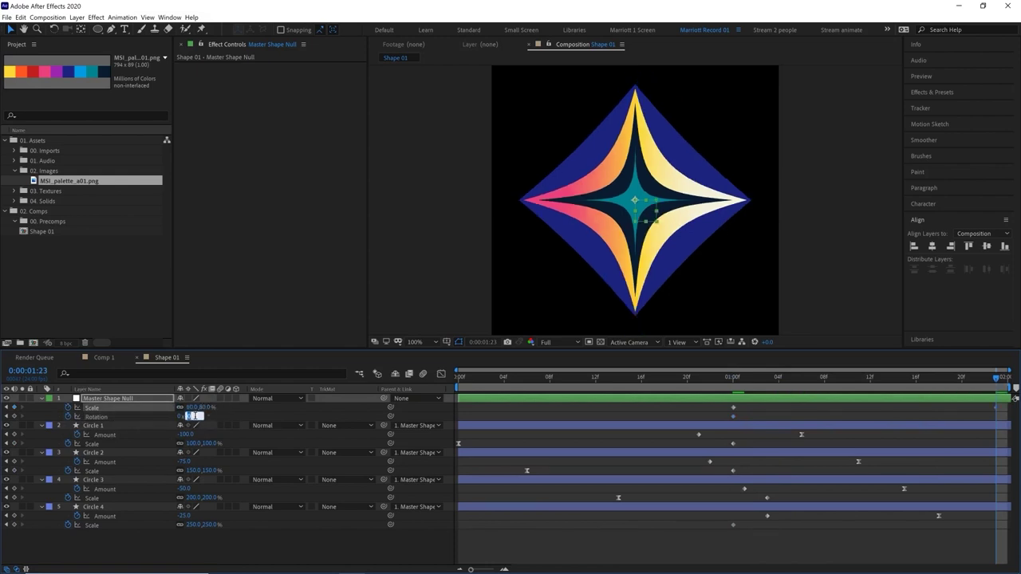
pyautogui.write('45')
pyautogui.press('Return')
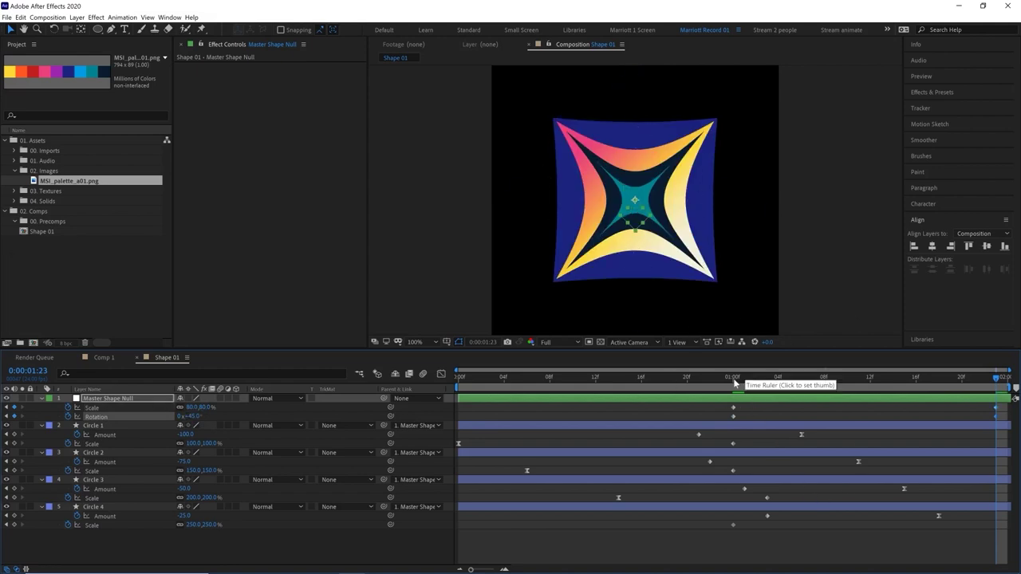
# - Preview the animation and apply Easy Ease to all of Master Shape Null's Scale and Rotation keyframes
pyautogui.click(623, 377)
pyautogui.press('space')
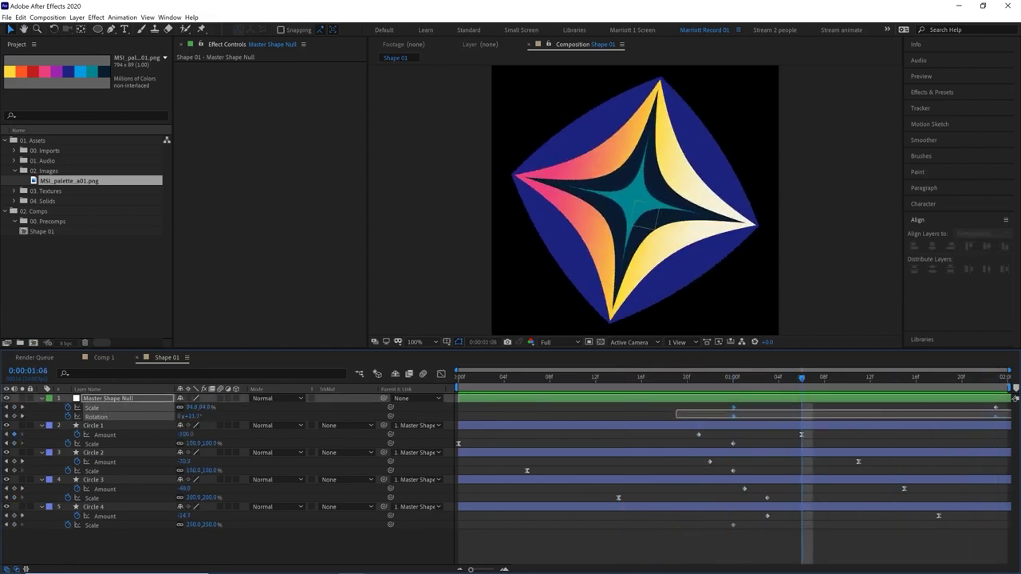
pyautogui.moveTo(705, 410); pyautogui.dragTo(1010, 419)
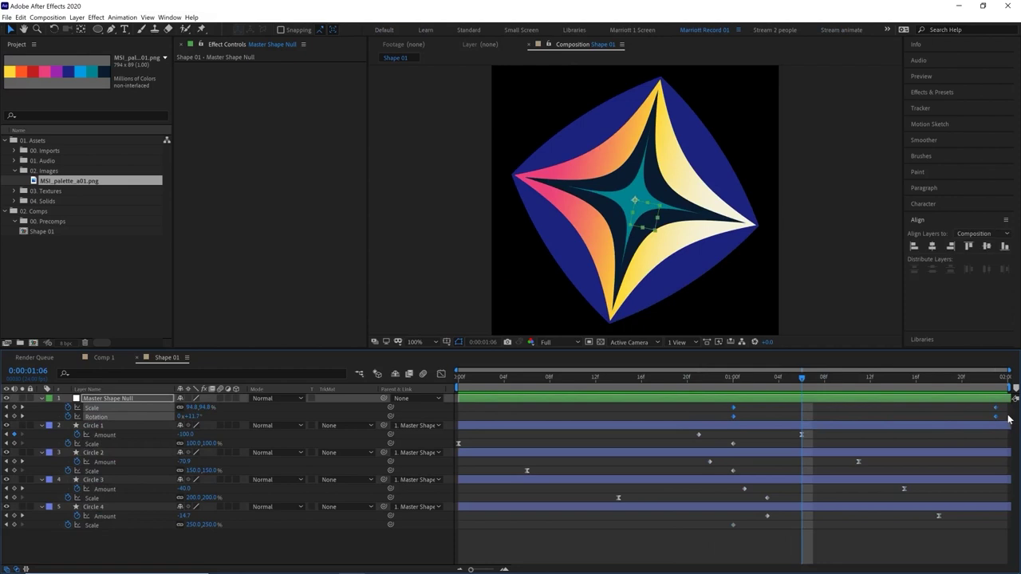
pyautogui.press('F9')
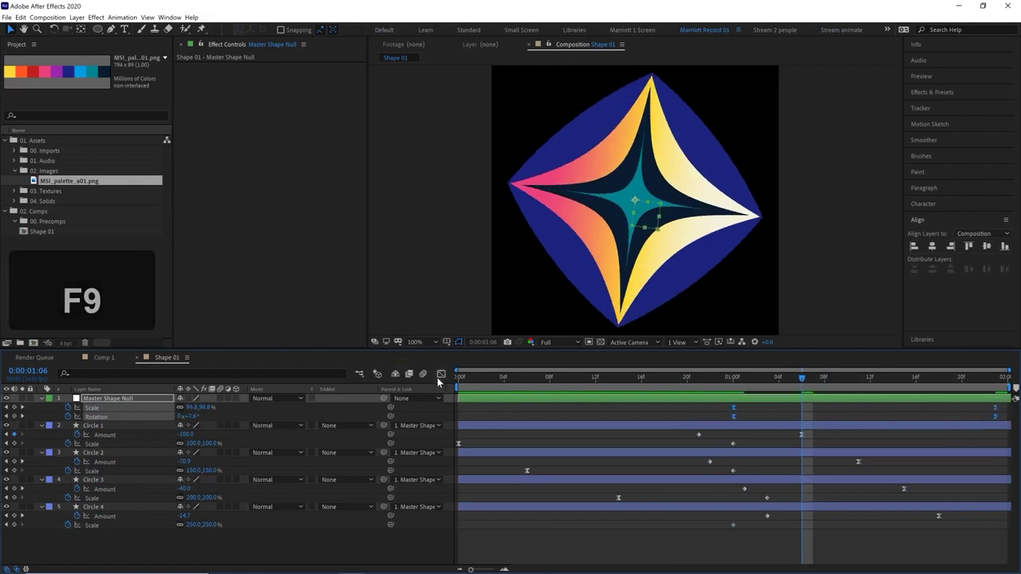
# - Reshape Master Shape Null's Scale and Rotation speed curves for a quick rise and long ease-out, starting their keyframes at 0:00:00:20
pyautogui.click(440, 376)
pyautogui.click(627, 558)
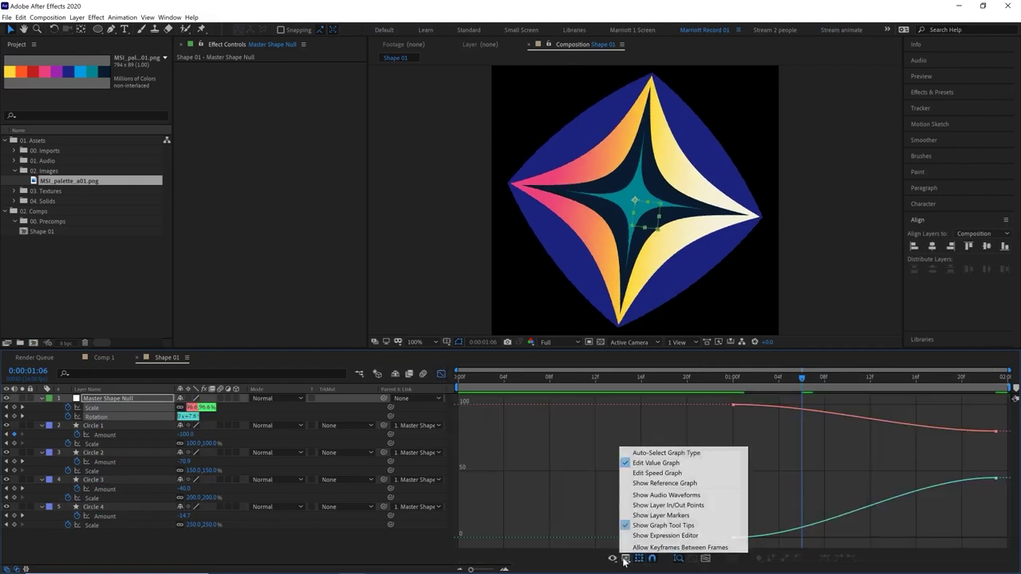
pyautogui.click(646, 477)
pyautogui.moveTo(718, 467); pyautogui.dragTo(786, 528)
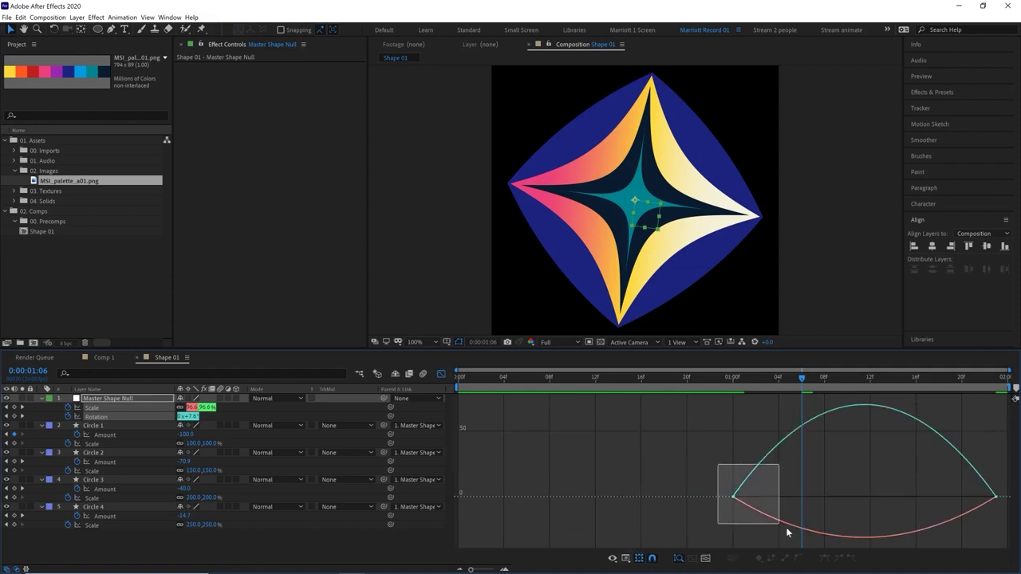
pyautogui.moveTo(1003, 484); pyautogui.dragTo(684, 499)
pyautogui.hotkey('shift', 'F9')
pyautogui.click(733, 500)
pyautogui.hotkey('ctrl', 'z')
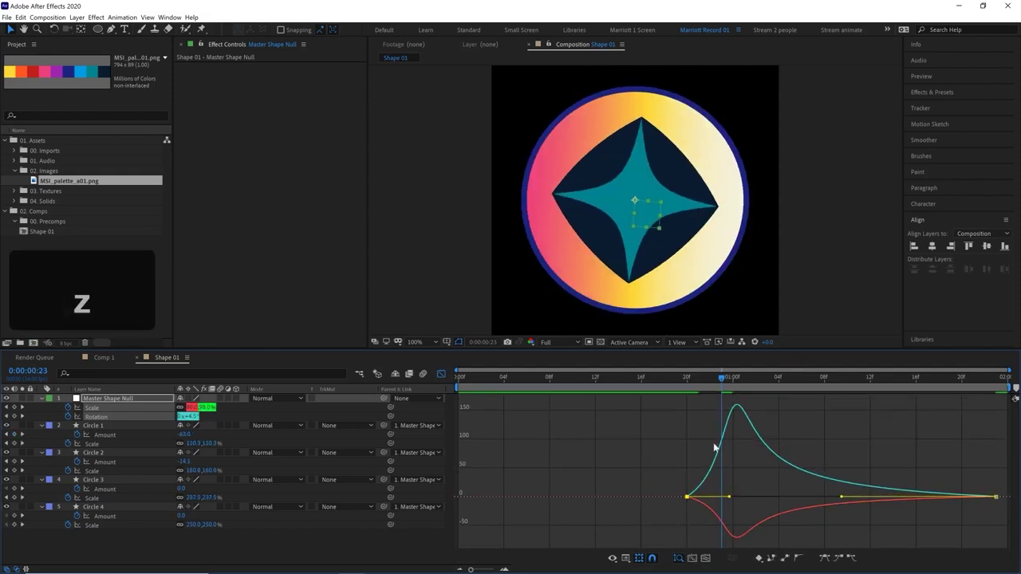
# - Scrub and play back the composition to check the timing of the null's eased scale and rotation
pyautogui.click(735, 385)
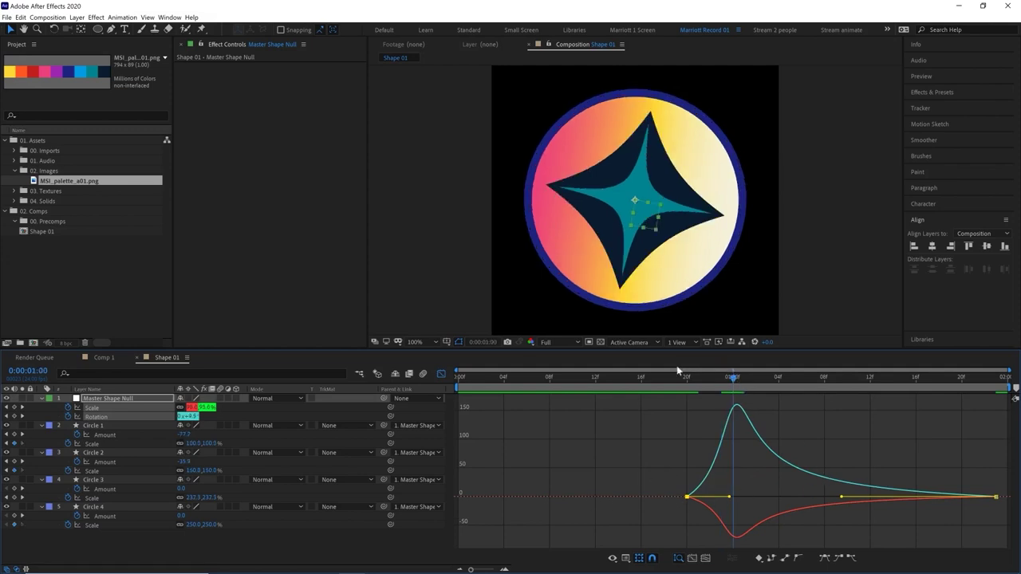
pyautogui.moveTo(756, 380); pyautogui.dragTo(710, 386)
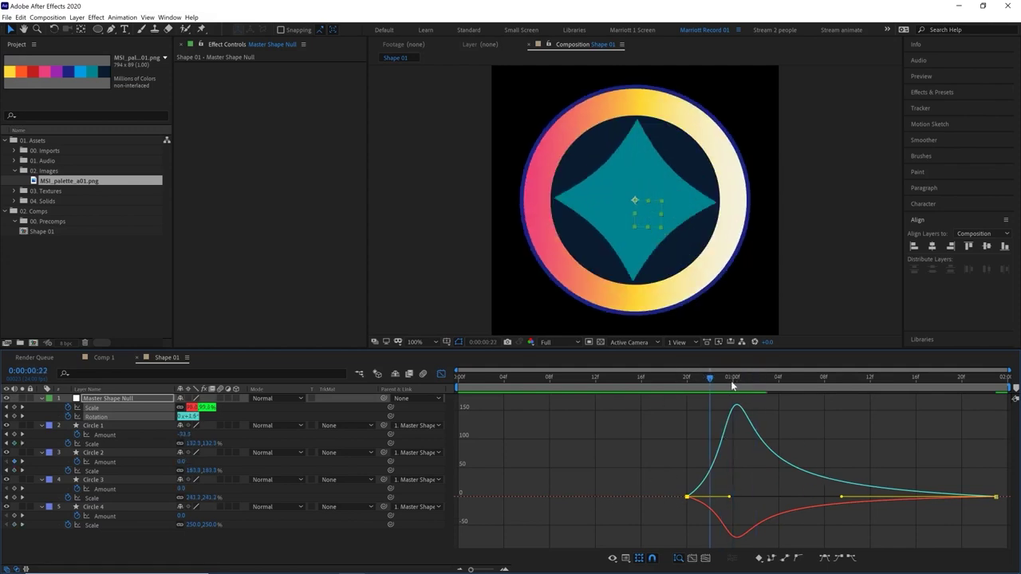
pyautogui.press('space')
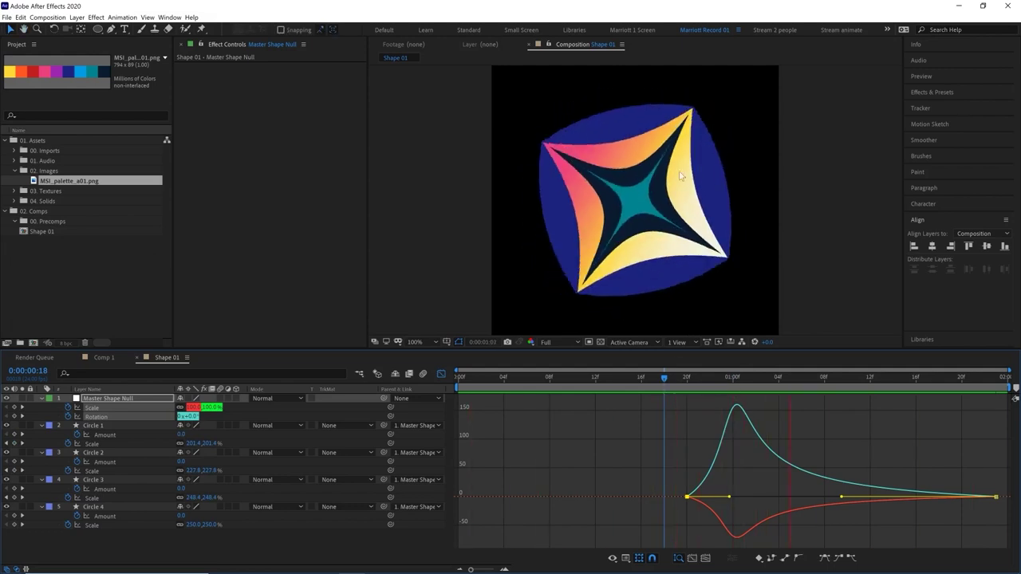
pyautogui.press('space')
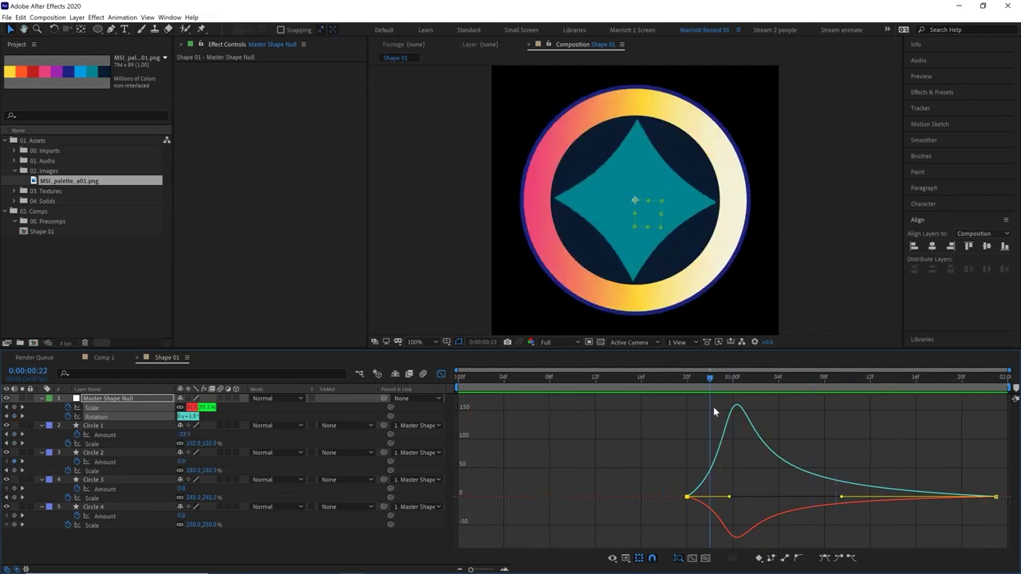
pyautogui.moveTo(710, 407)
pyautogui.mouseDown()
pyautogui.moveTo(688, 413)
pyautogui.moveTo(698, 414)
pyautogui.mouseUp()
pyautogui.press('space')
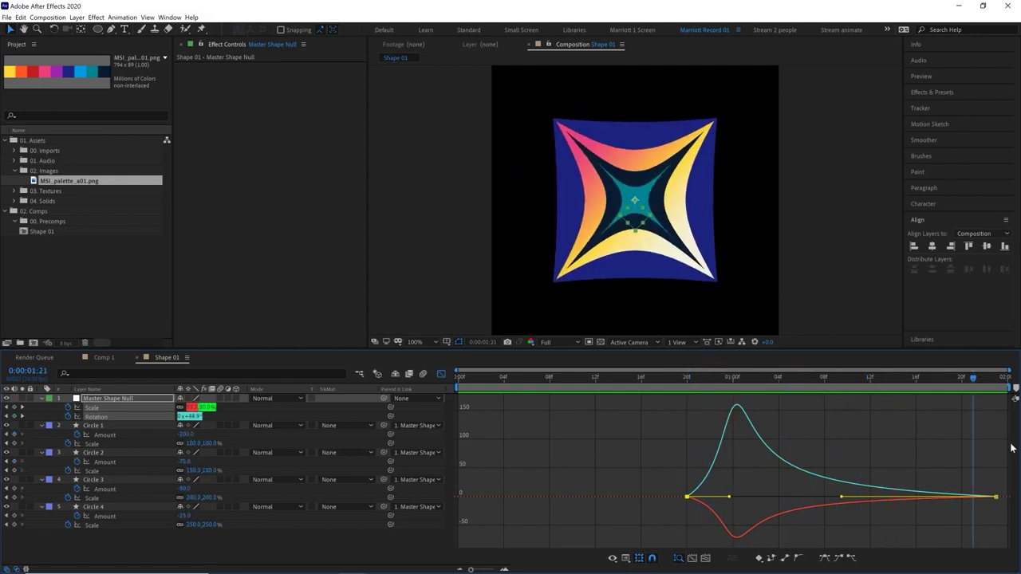
pyautogui.press('space')
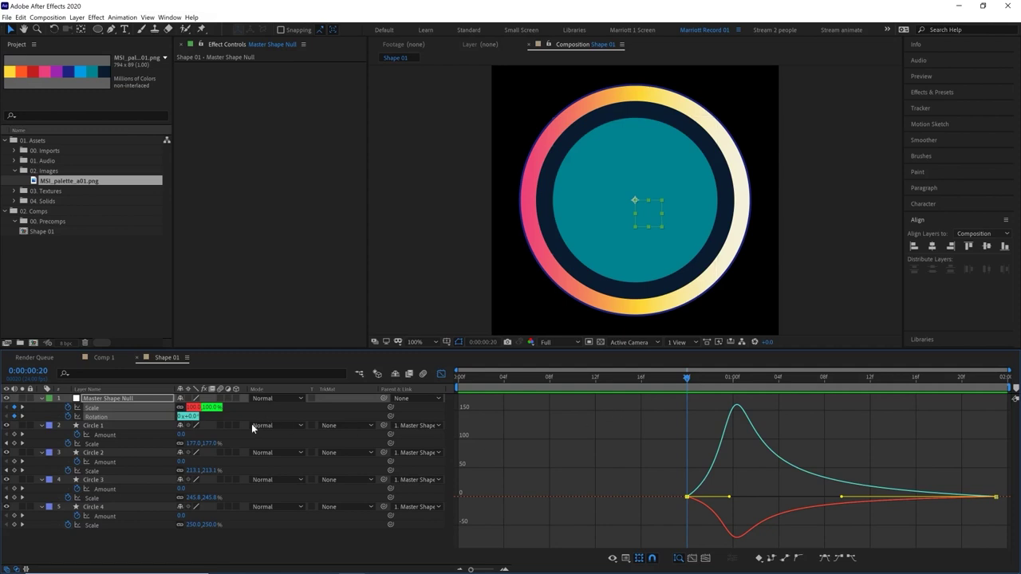
# - Set Master Shape Null's rotation to 25° at 0:00:00:20 and preview the softer turn
pyautogui.click(96, 416)
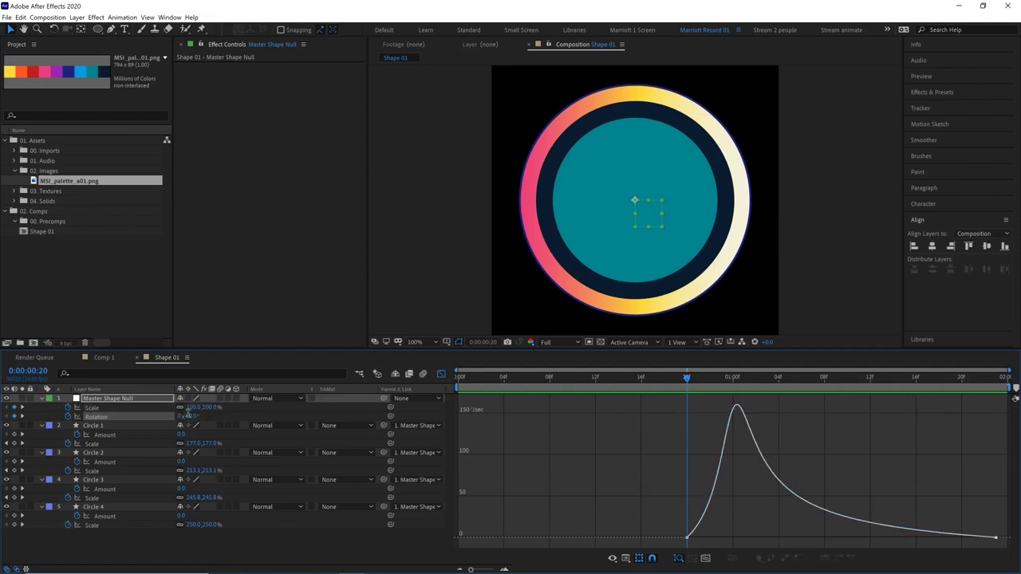
pyautogui.write('25')
pyautogui.press('Return')
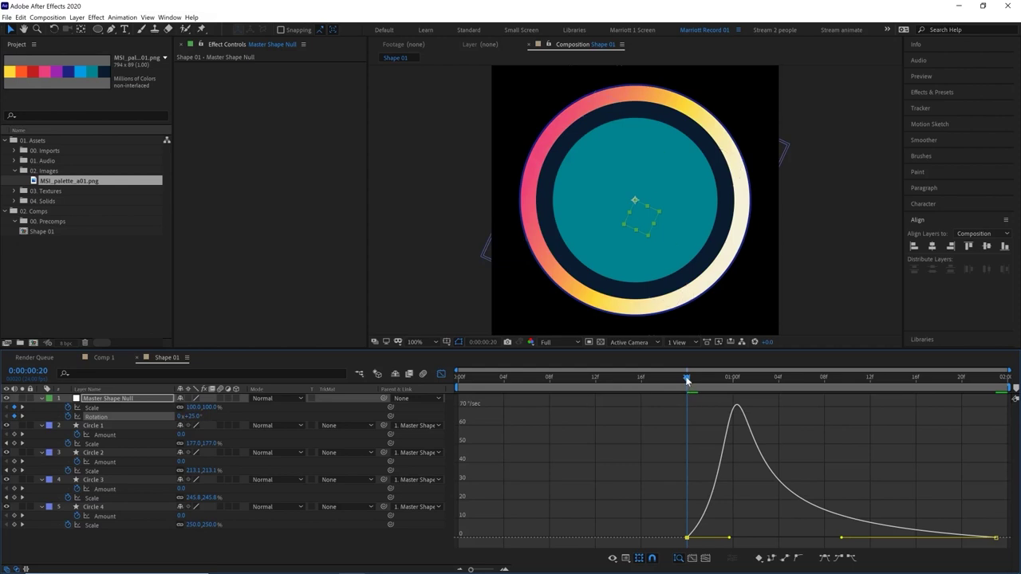
pyautogui.moveTo(687, 382); pyautogui.dragTo(708, 384)
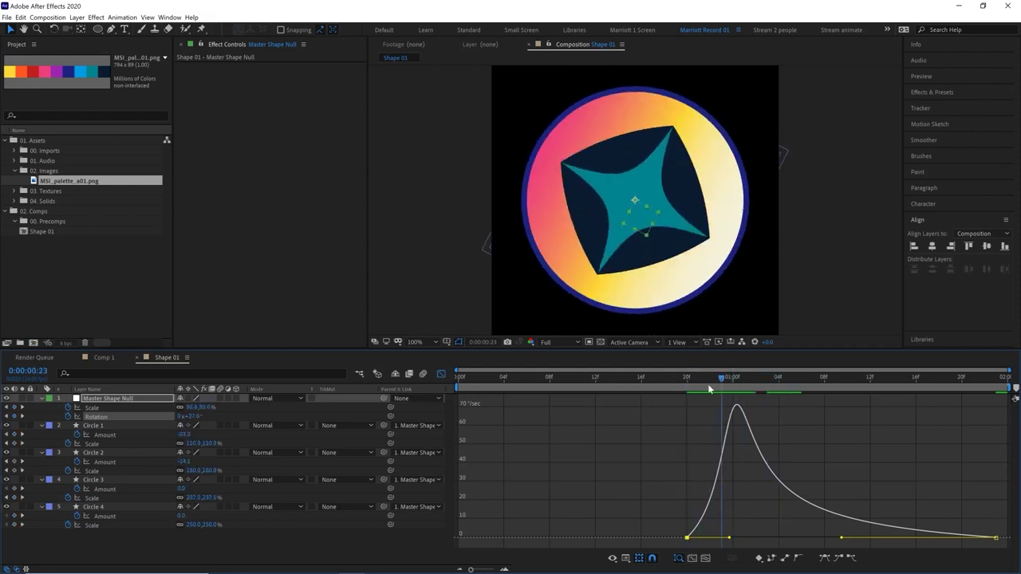
pyautogui.press('space')
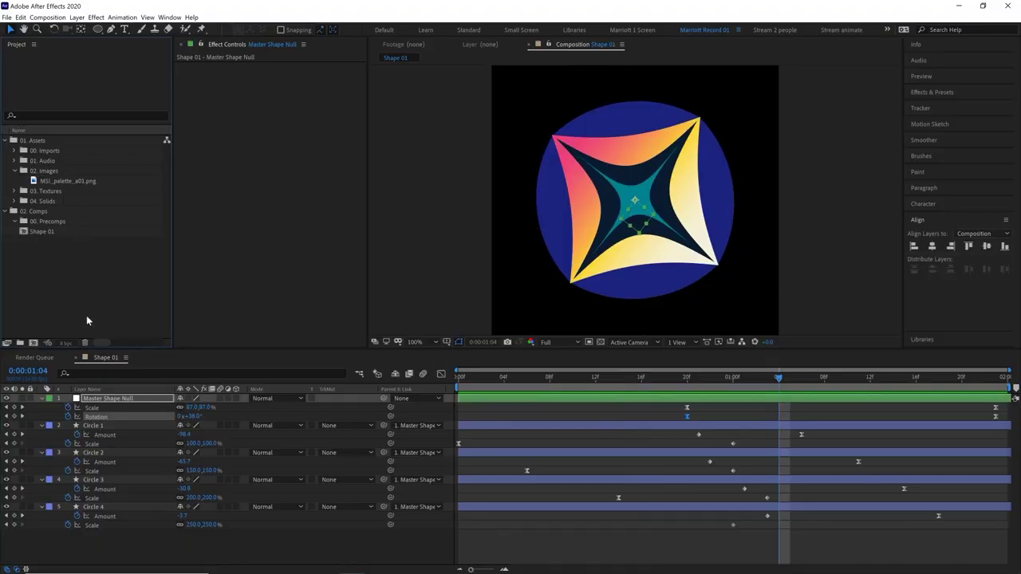
# - Create a composition named Main at 1920 x 1080 px, 24 fps, with a duration of 8 seconds
pyautogui.click(33, 343)
pyautogui.click(488, 250)
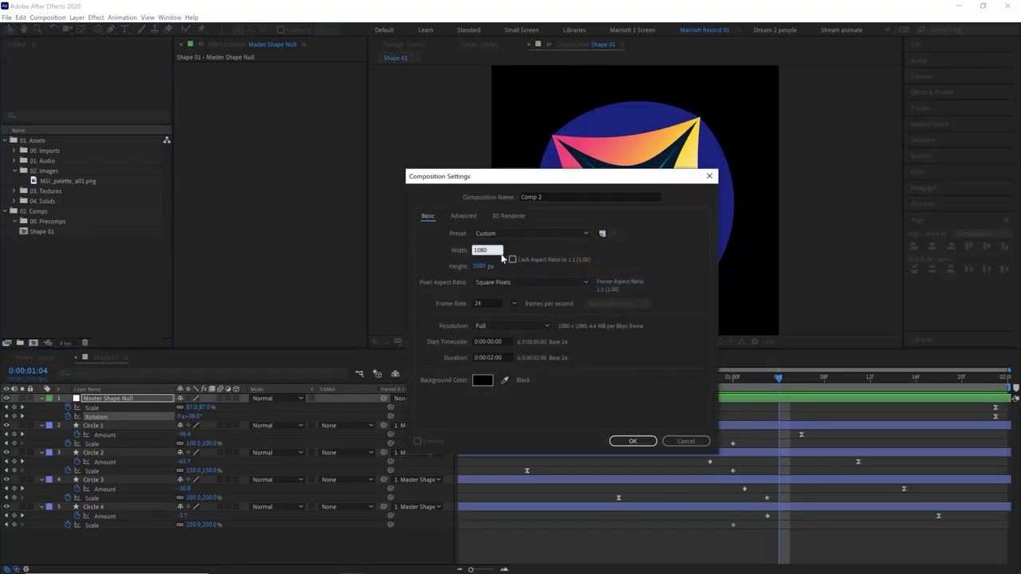
pyautogui.write('1920')
pyautogui.click(494, 357)
pyautogui.write('800')
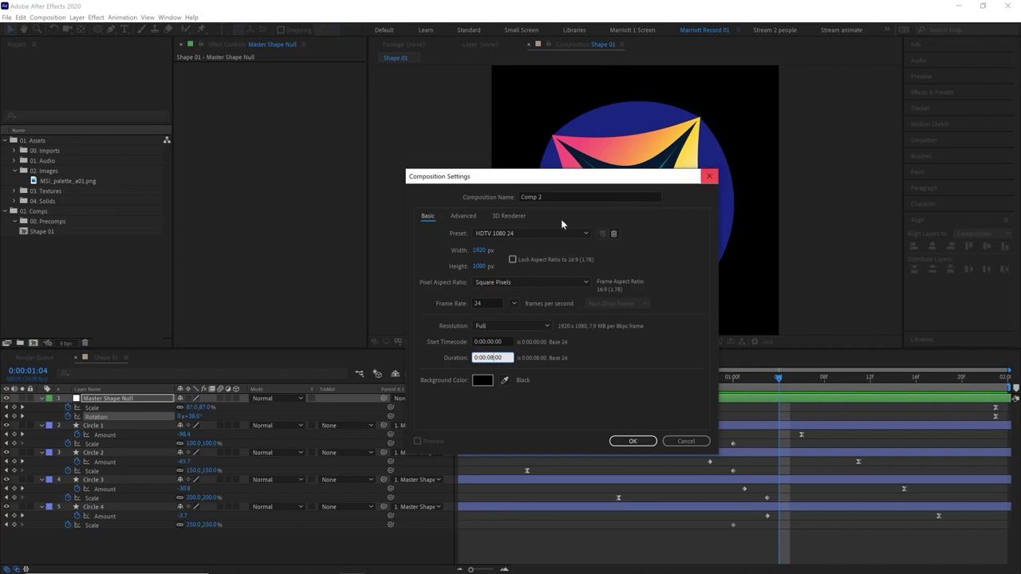
pyautogui.click(632, 441)
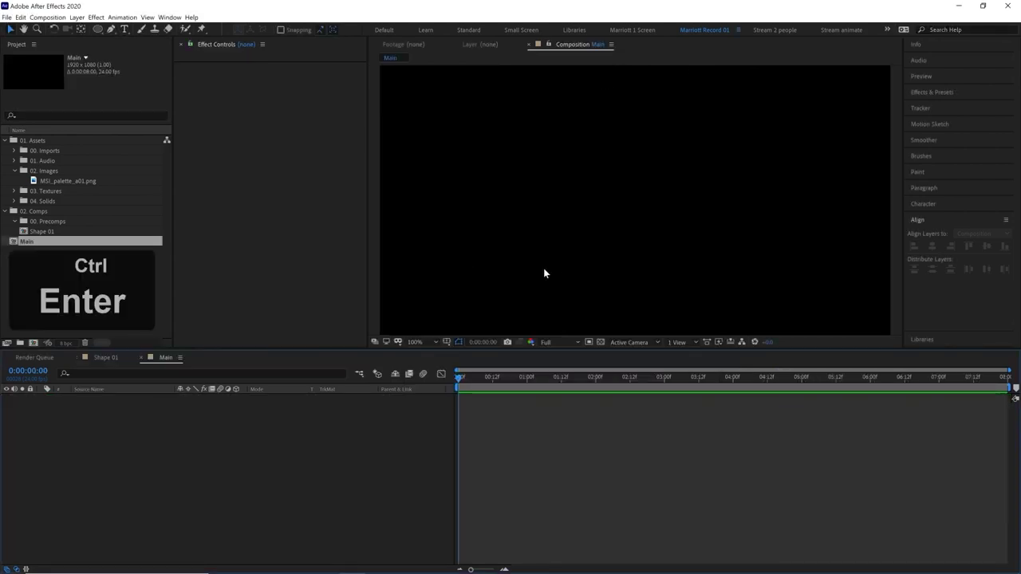
# - Add a full-size Pale Orange Solid to the Main composition and rename its layer as BG
pyautogui.hotkey('ctrl', 'y')
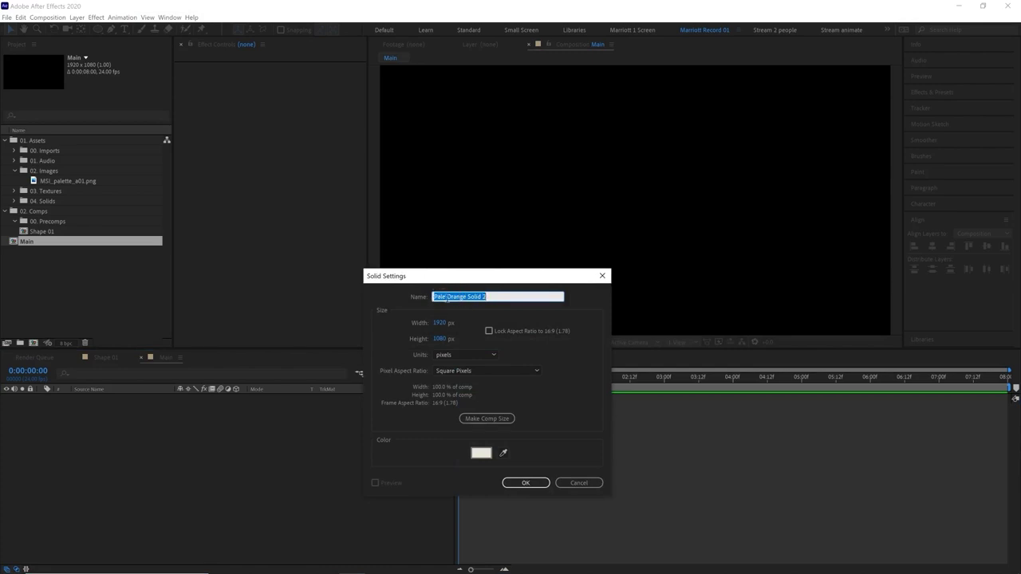
pyautogui.click(490, 297)
pyautogui.press('BackSpace')
pyautogui.press('BackSpace')
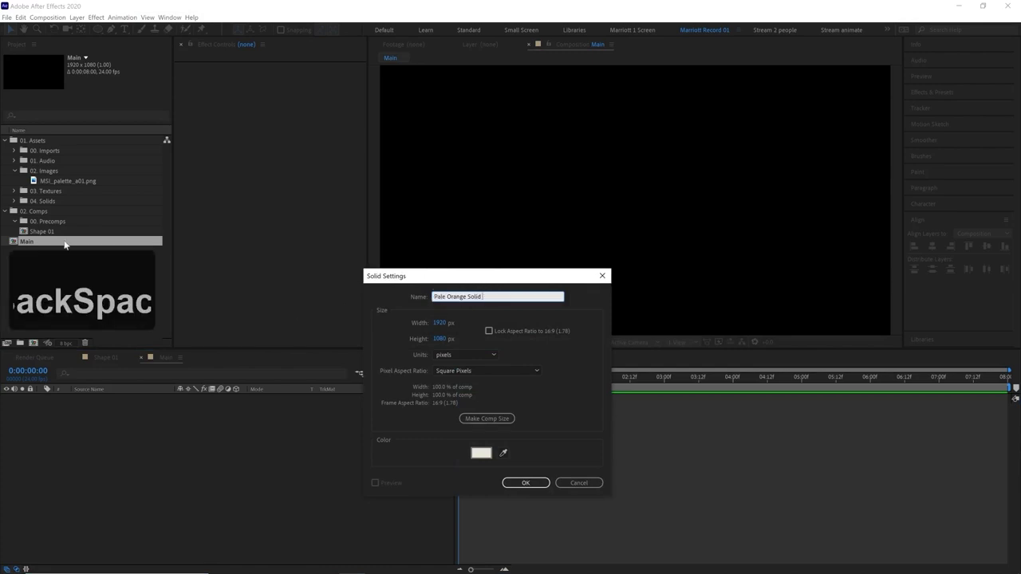
pyautogui.click(527, 484)
pyautogui.press('Return')
pyautogui.write('BG')
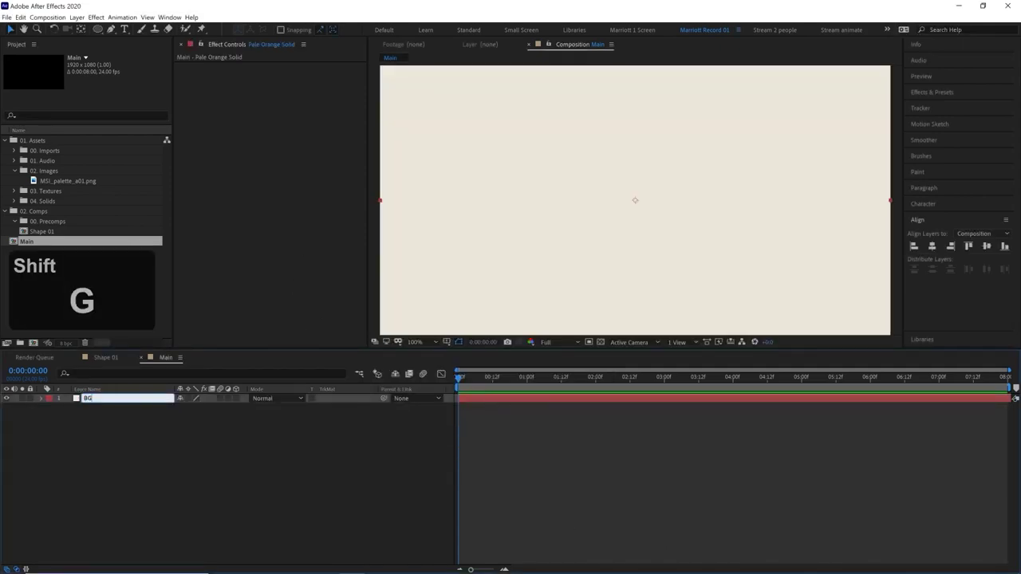
pyautogui.press('Return')
# - Place the Shape 01 composition above BG in Main and centre it horizontally in the frame
pyautogui.moveTo(42, 232); pyautogui.dragTo(623, 204)
pyautogui.scroll(-1, 623, 205)
pyautogui.click(932, 246)
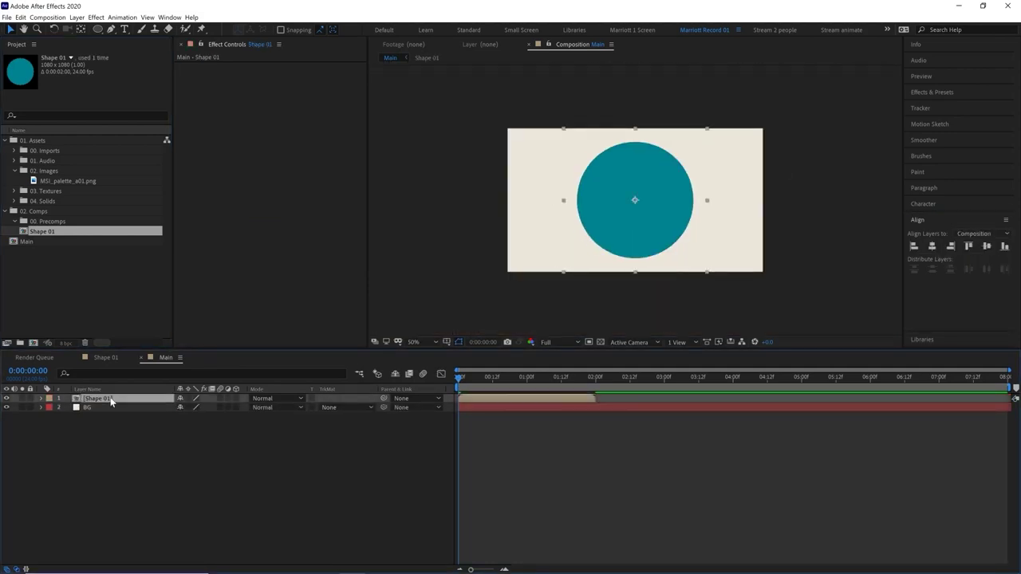
# - Duplicate the Shape 01 layer, start the copy at 0:00:02:00 where the first one ends, and preview the transition
pyautogui.hotkey('ctrl', 'd')
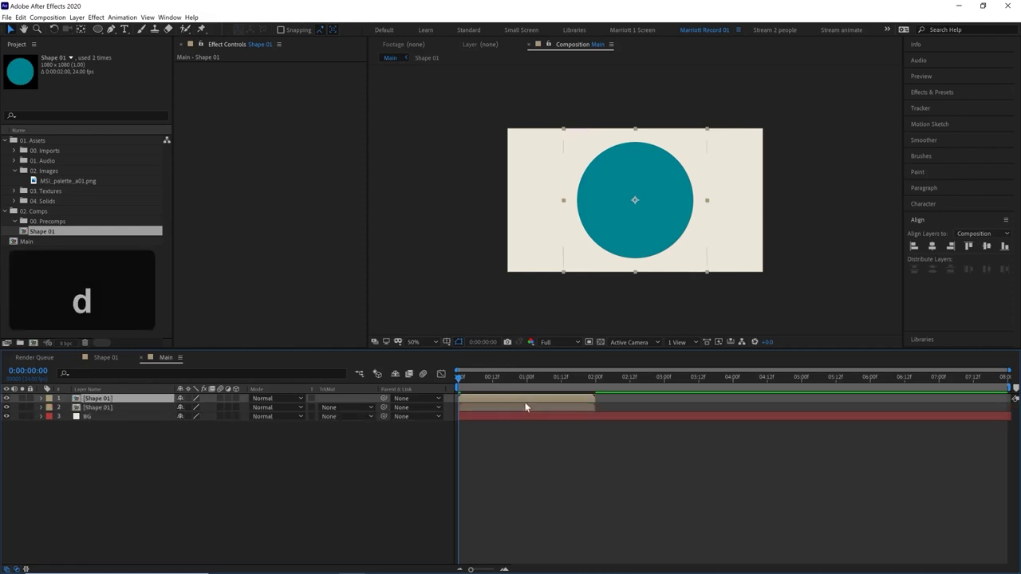
pyautogui.moveTo(491, 400); pyautogui.dragTo(631, 405)
pyautogui.moveTo(500, 379); pyautogui.dragTo(536, 394)
pyautogui.press('space')
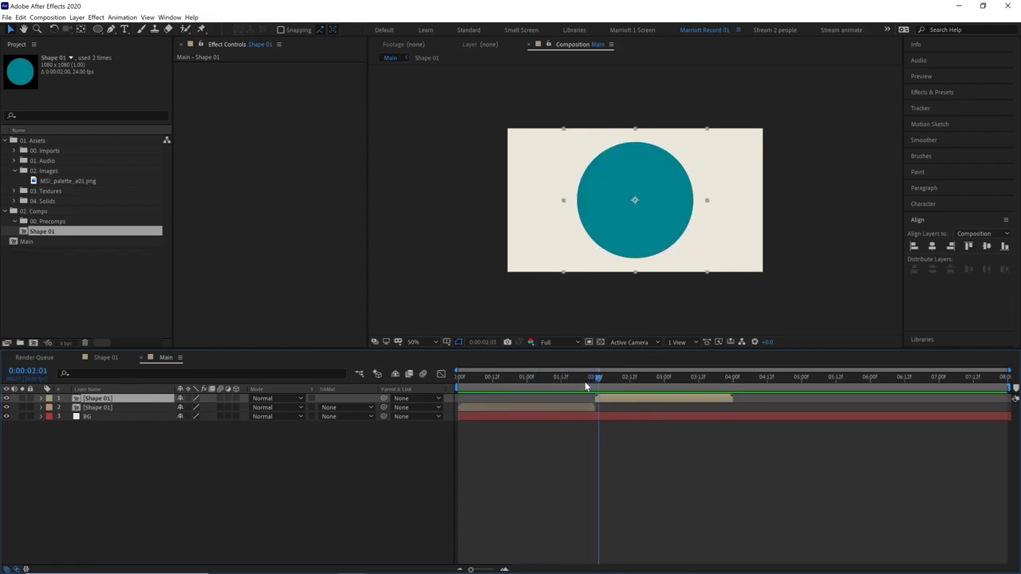
pyautogui.moveTo(585, 382)
pyautogui.mouseDown()
pyautogui.moveTo(601, 382)
pyautogui.moveTo(590, 380)
pyautogui.mouseUp()
# - Time-reverse the second Shape 01 layer and play back both layers to check the forward-and-back motion
pyautogui.rightClick(615, 399)
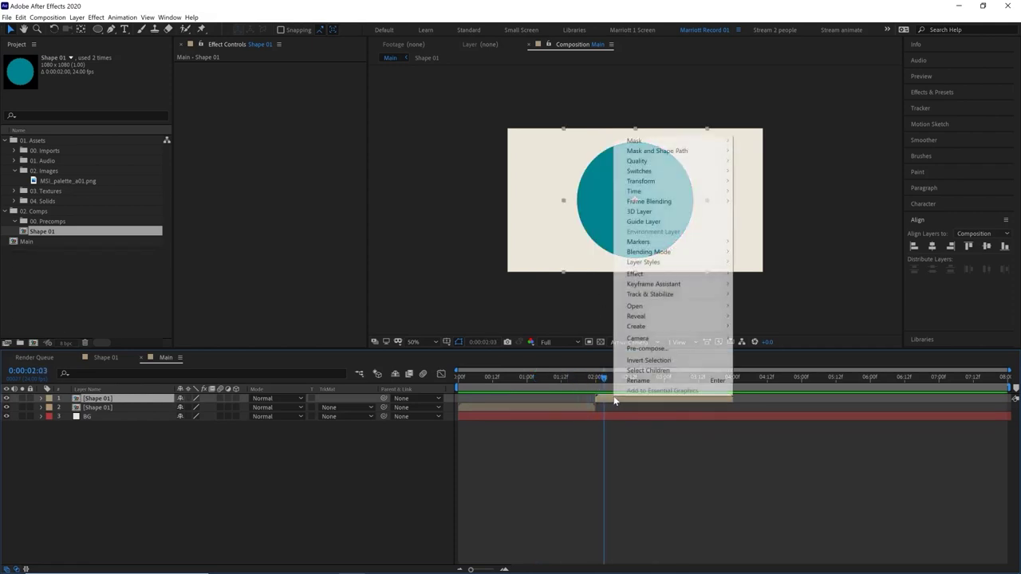
pyautogui.moveTo(686, 191)
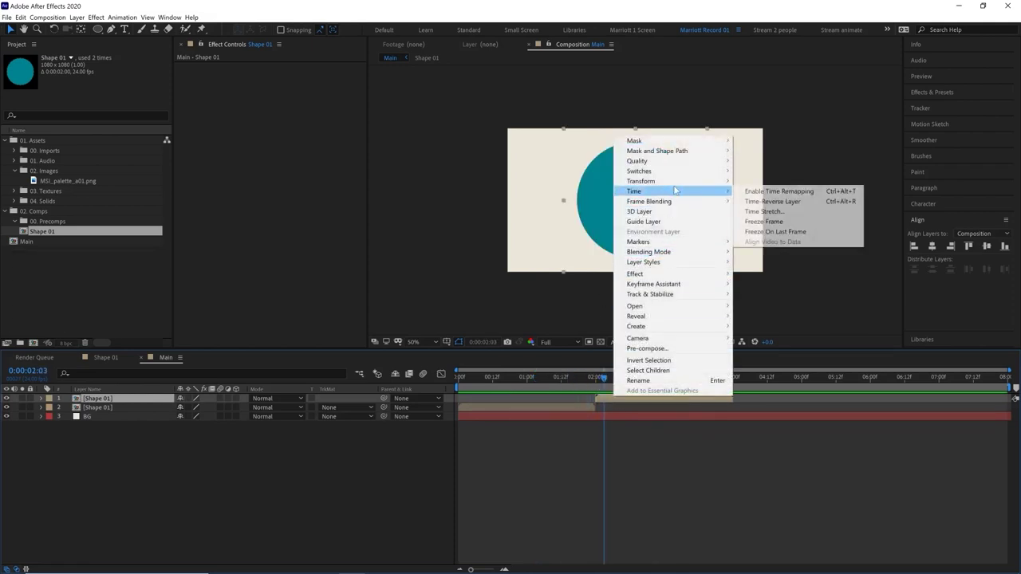
pyautogui.click(772, 201)
pyautogui.moveTo(565, 382); pyautogui.dragTo(724, 379)
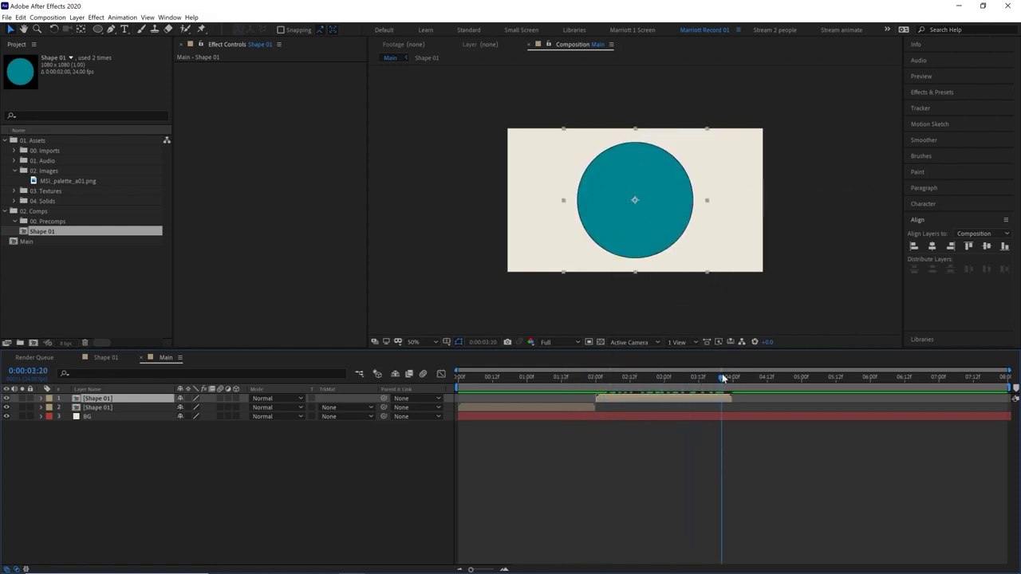
pyautogui.press('space')
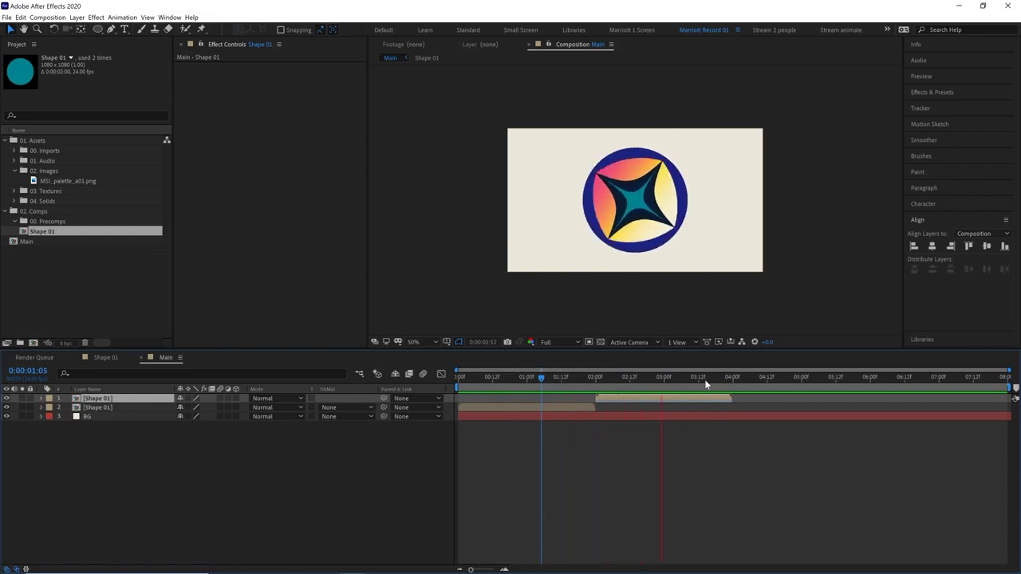
pyautogui.moveTo(678, 379); pyautogui.dragTo(726, 373)
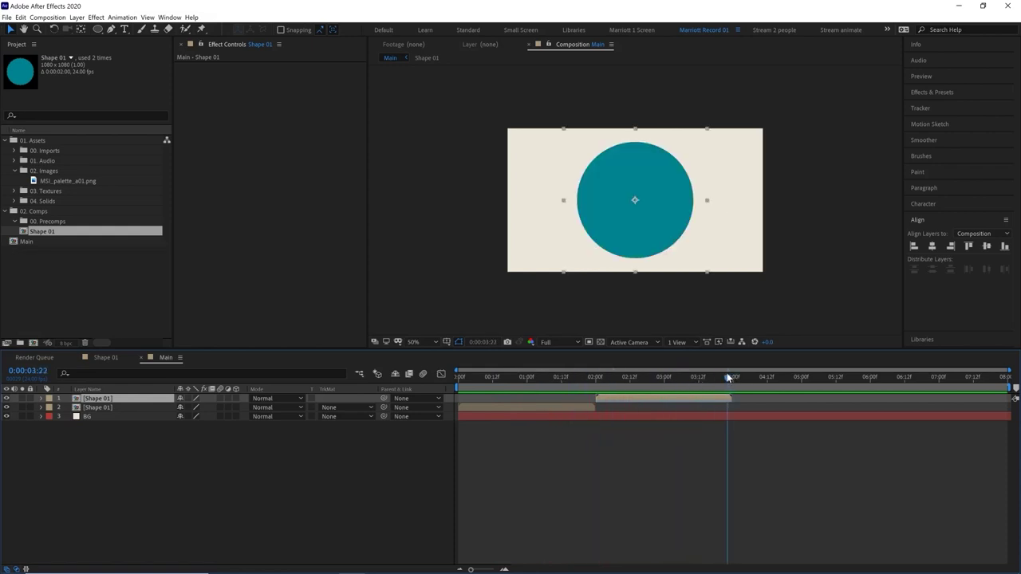
# - End Main's work area at 0:00:04:00 and preview the loop
pyautogui.moveTo(1008, 388); pyautogui.dragTo(722, 379)
pyautogui.click(682, 378)
pyautogui.press('space')
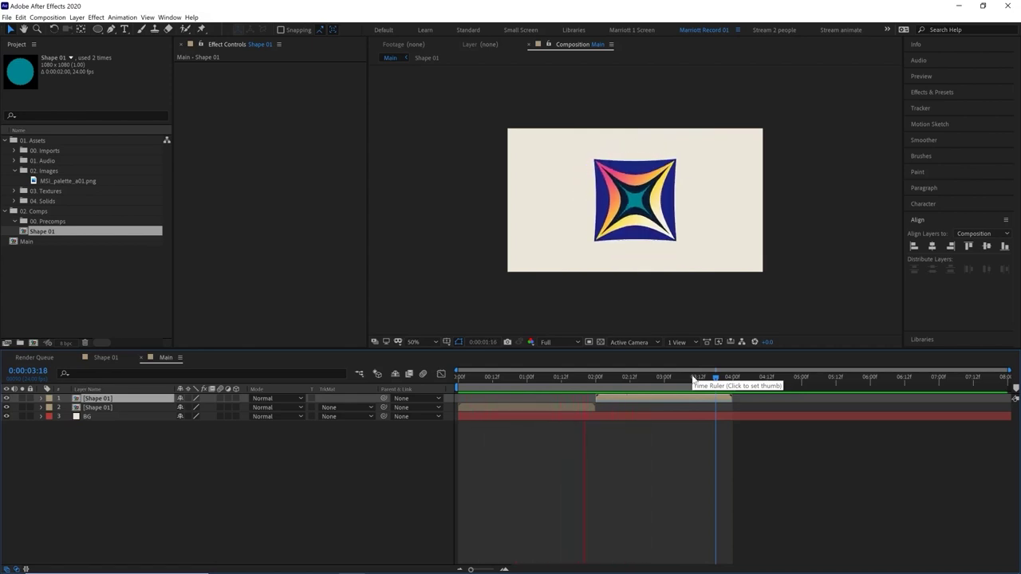
pyautogui.press('space')
# - Scale the second Shape 01 layer to 56% and scrub across the cut to compare it with the first layer
pyautogui.moveTo(646, 385); pyautogui.dragTo(640, 405)
pyautogui.press('s')
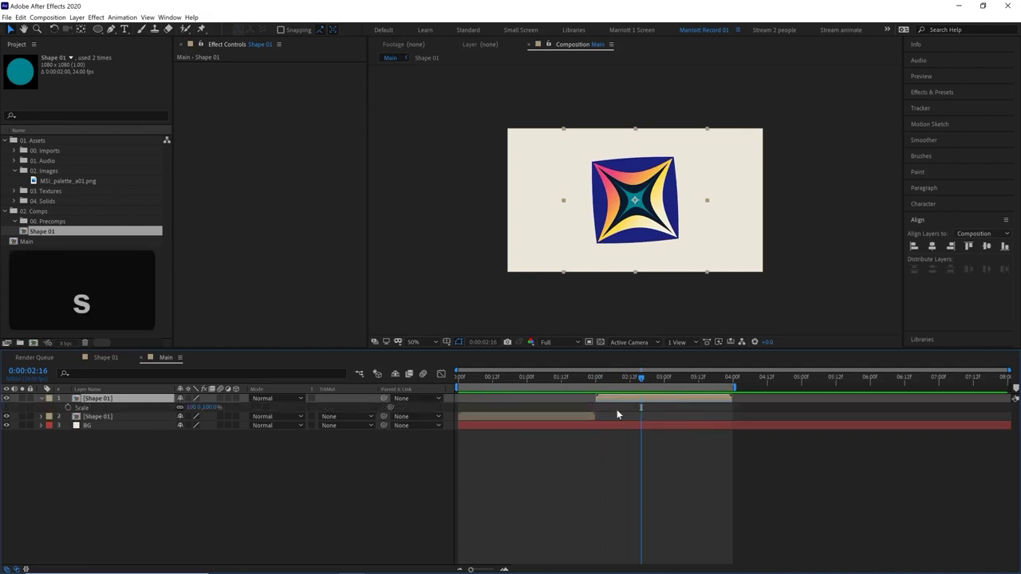
pyautogui.moveTo(207, 410); pyautogui.dragTo(188, 410)
pyautogui.moveTo(543, 378); pyautogui.dragTo(692, 379)
pyautogui.moveTo(575, 379); pyautogui.dragTo(673, 378)
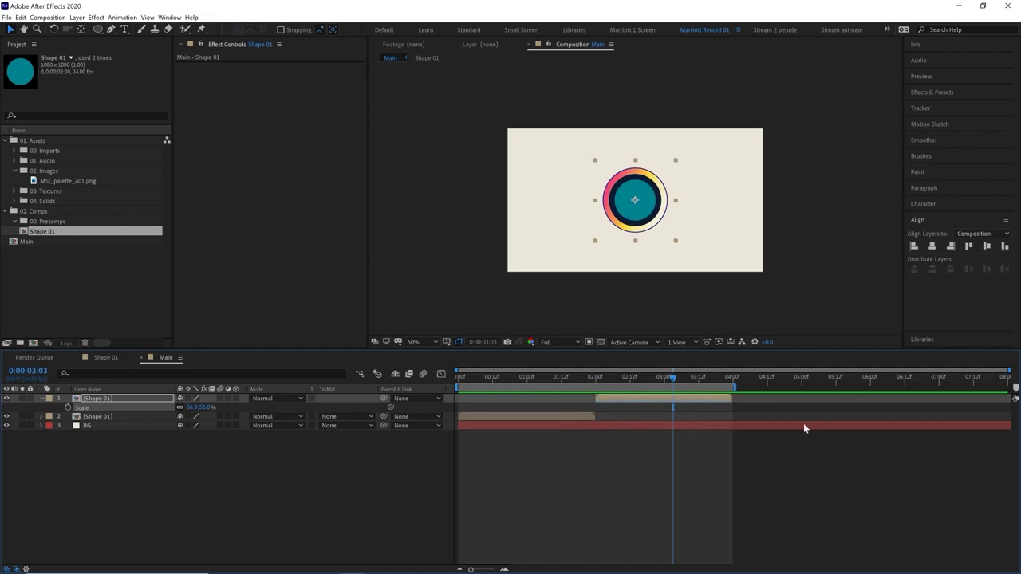
# - Deselect the layers and add a new null object to the Main composition
pyautogui.click(740, 455)
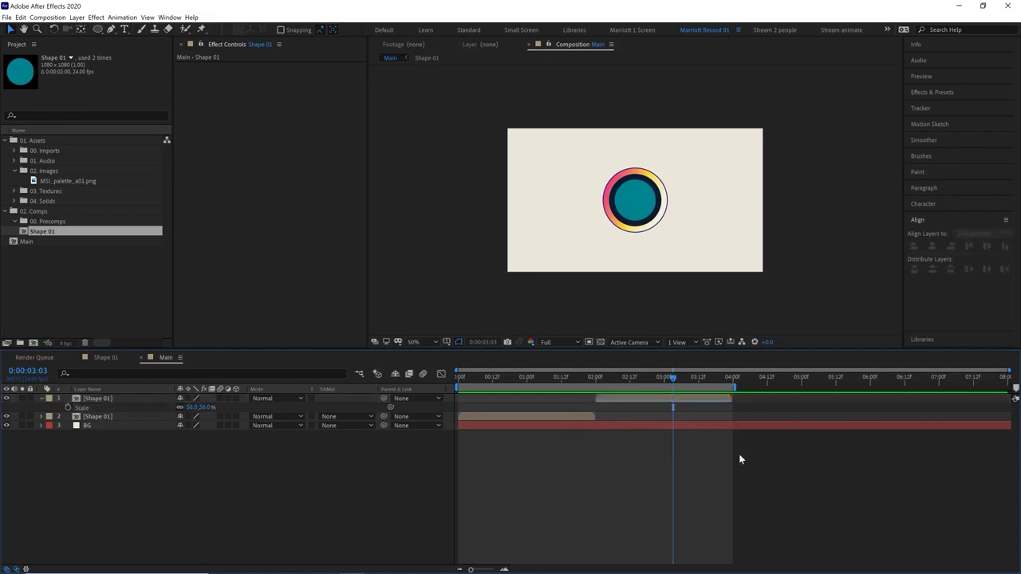
pyautogui.click(77, 17)
pyautogui.moveTo(91, 36)
pyautogui.click(243, 69)
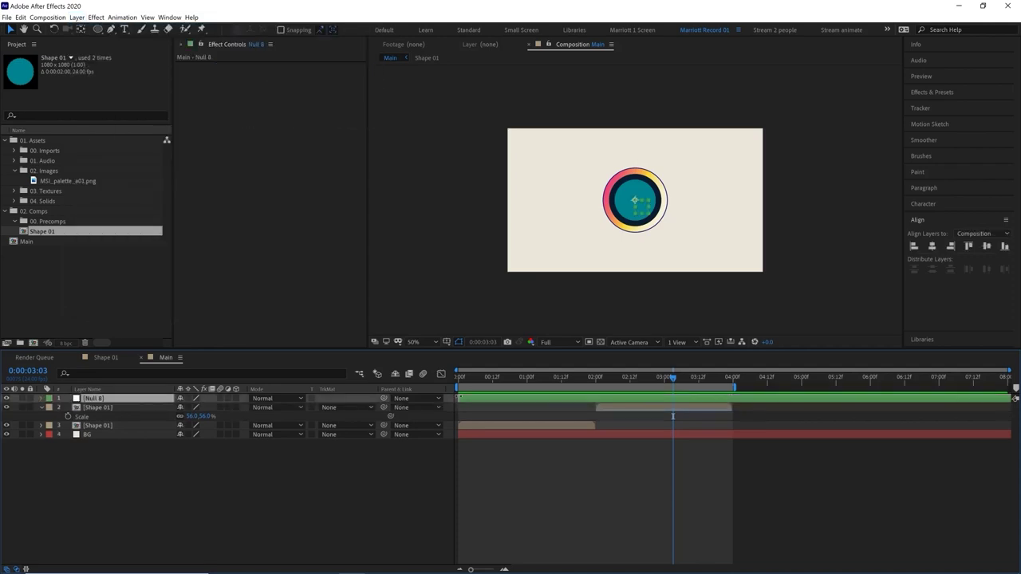
# - Trim the new null to span 0:00:02:00 to 0:00:04:00 and parent the reversed Shape 01 layer to it
pyautogui.moveTo(459, 397); pyautogui.dragTo(597, 407)
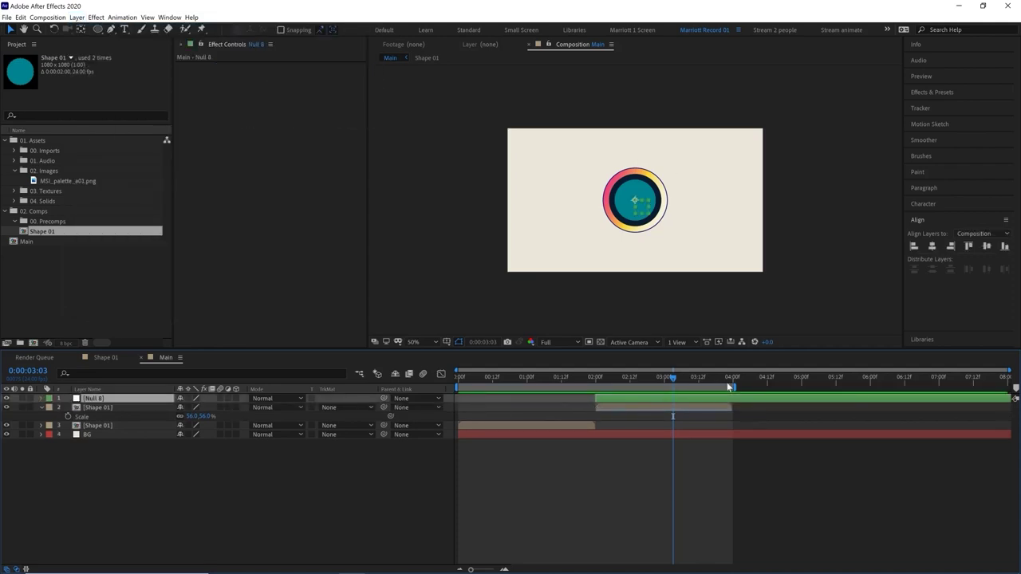
pyautogui.moveTo(1016, 399); pyautogui.dragTo(732, 399)
pyautogui.click(664, 378)
pyautogui.click(664, 407)
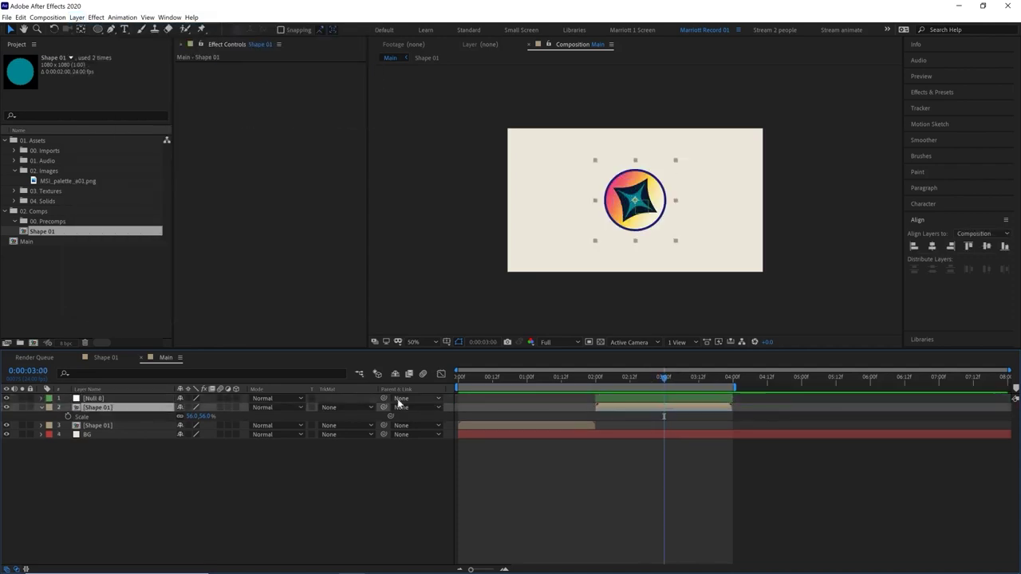
pyautogui.moveTo(384, 408); pyautogui.dragTo(96, 398)
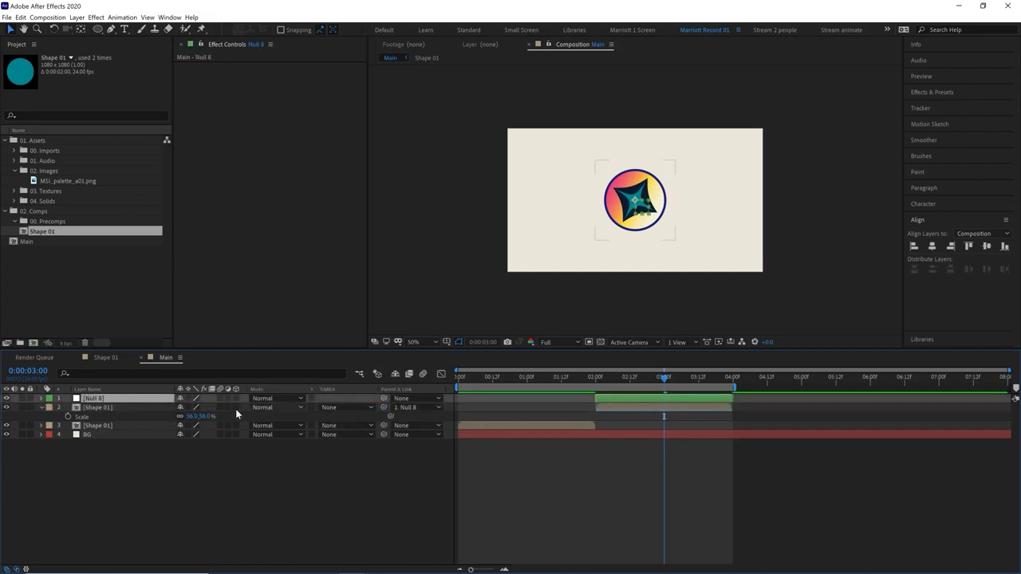
# - Add Scale and Rotation keyframes to the null at 0:00:02:12 and 0:00:03:12
pyautogui.press('s')
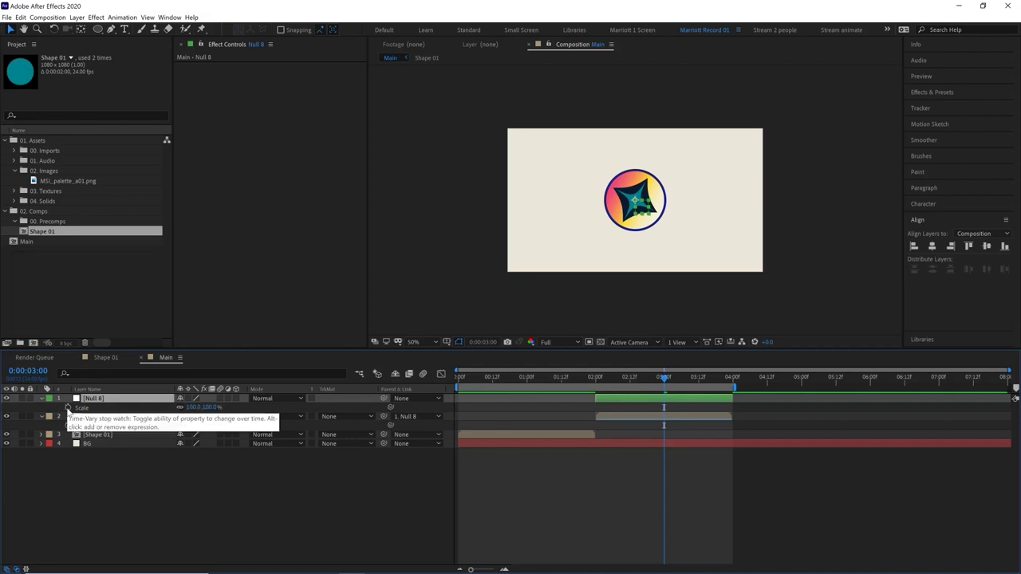
pyautogui.press('r')
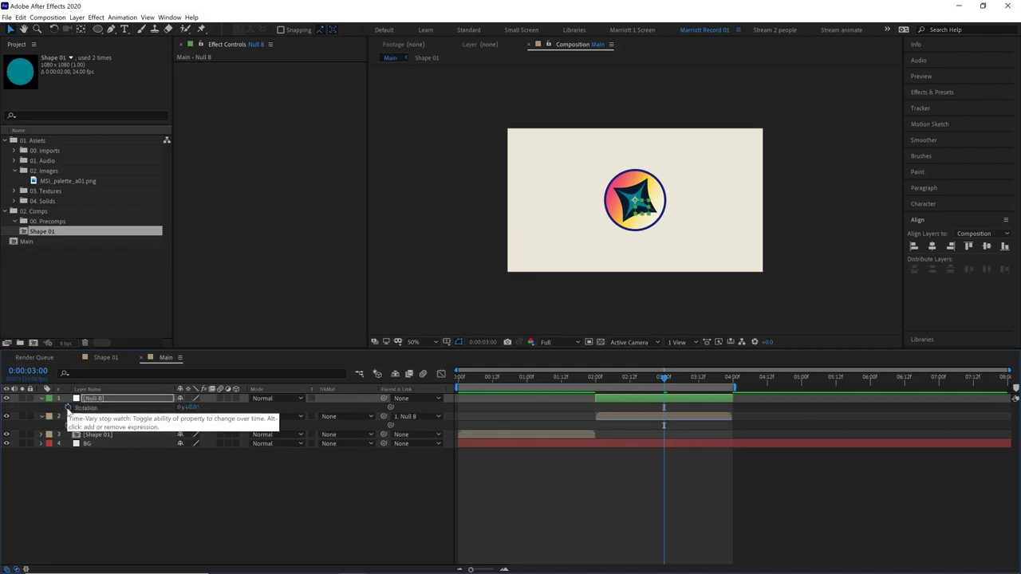
pyautogui.click(67, 407)
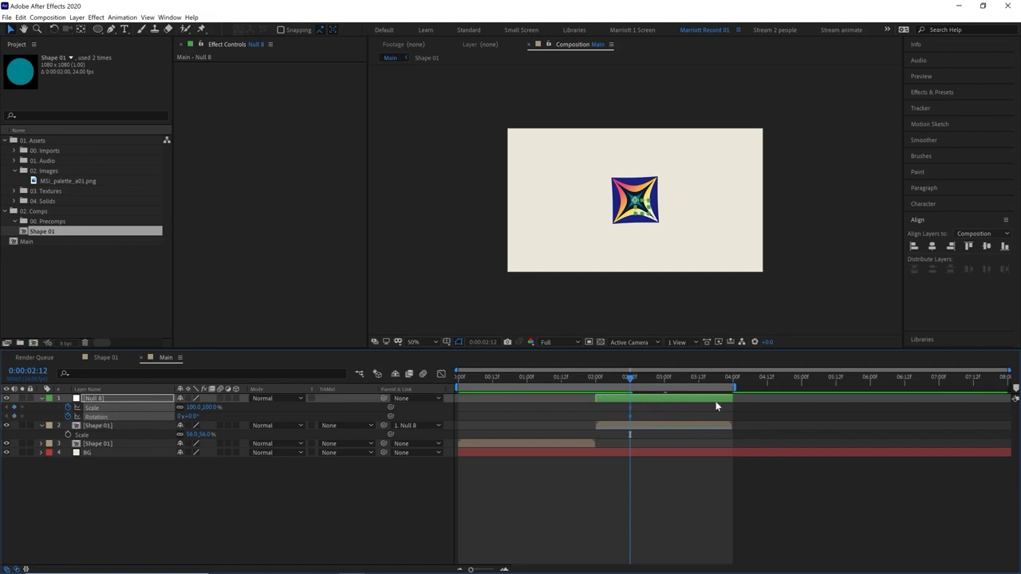
pyautogui.moveTo(670, 378); pyautogui.dragTo(699, 377)
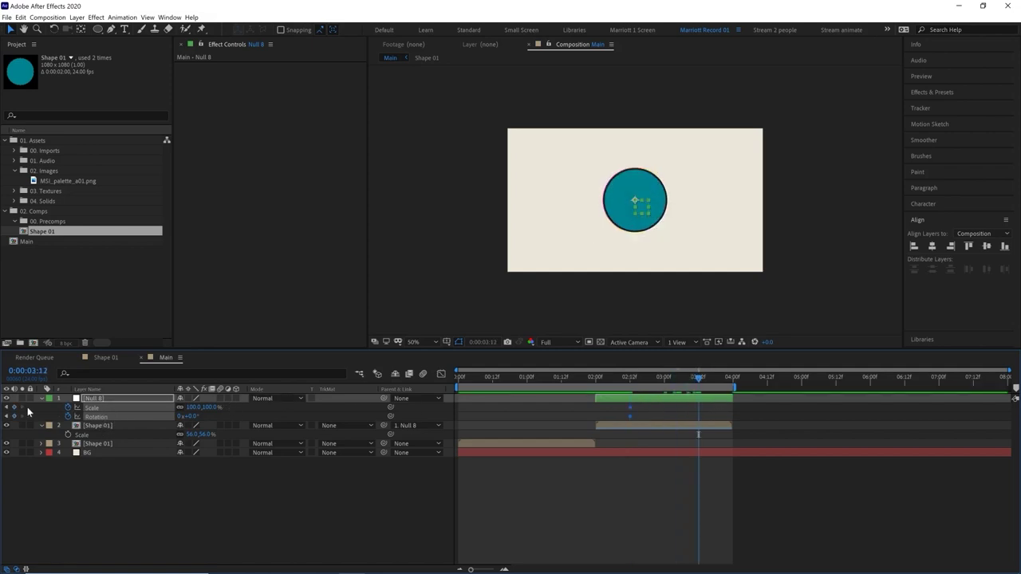
# - Set the null's scale to 115% at 0:00:02:00
pyautogui.click(595, 379)
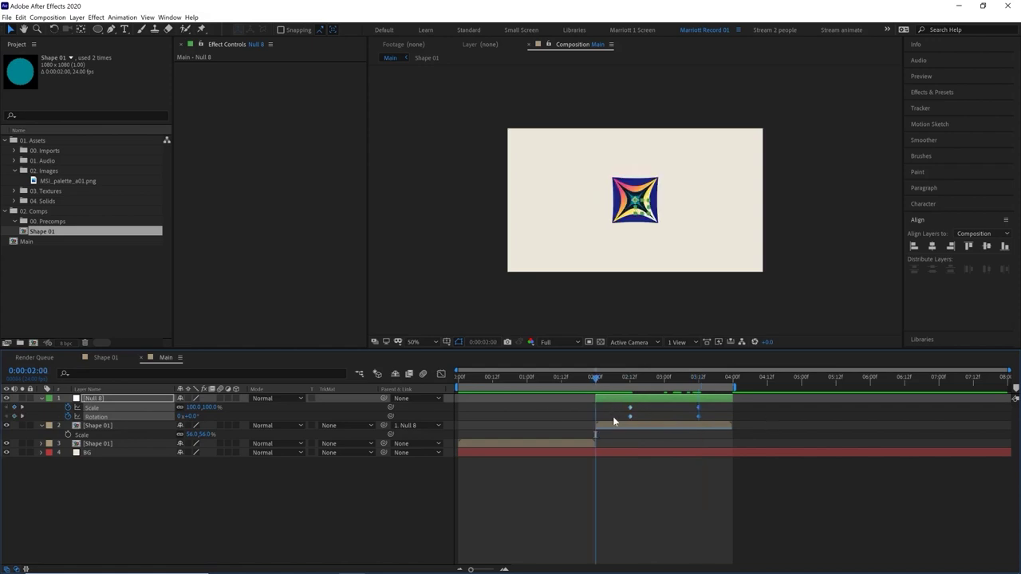
pyautogui.click(614, 417)
pyautogui.click(602, 400)
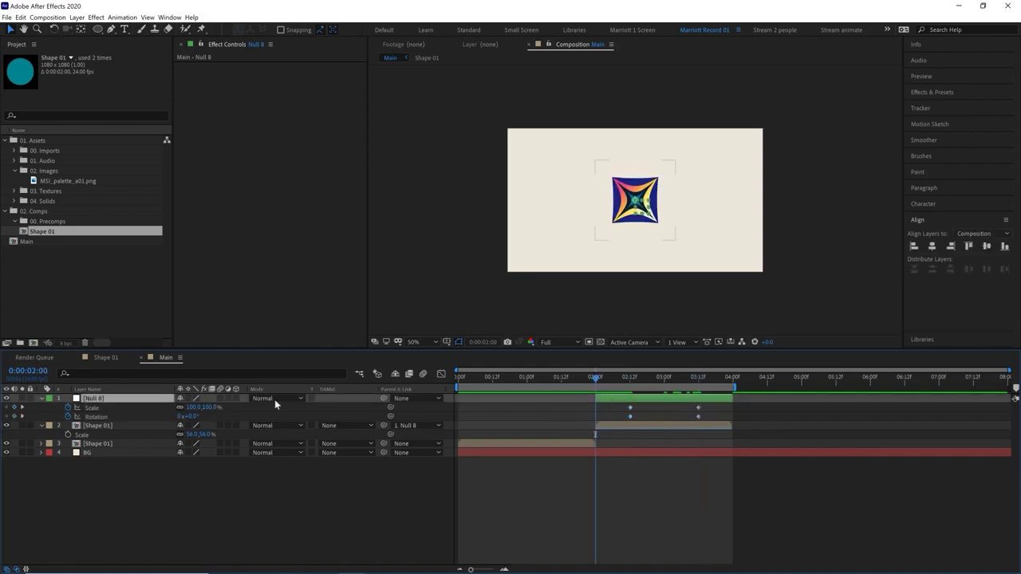
pyautogui.write('1')
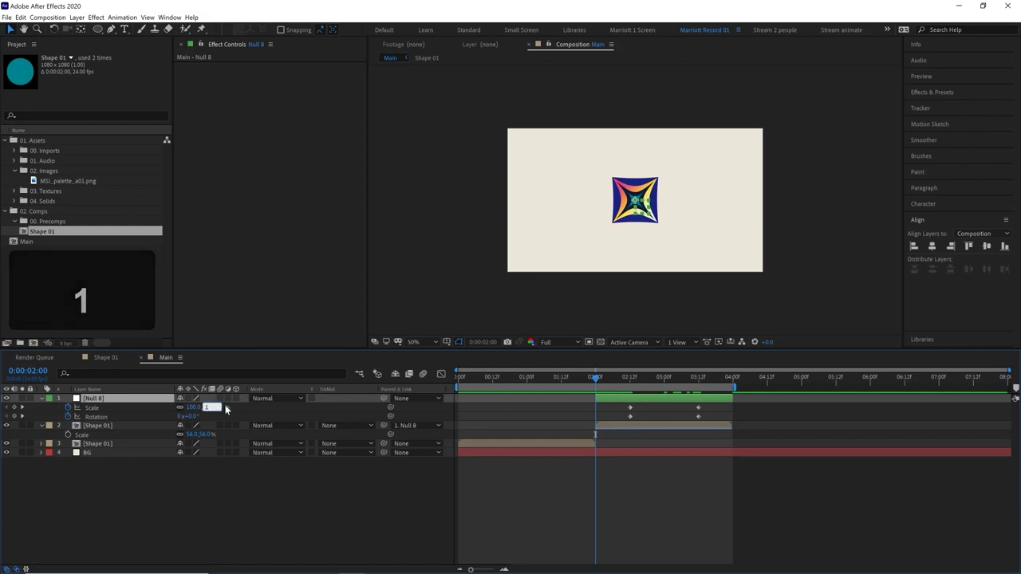
pyautogui.write('15')
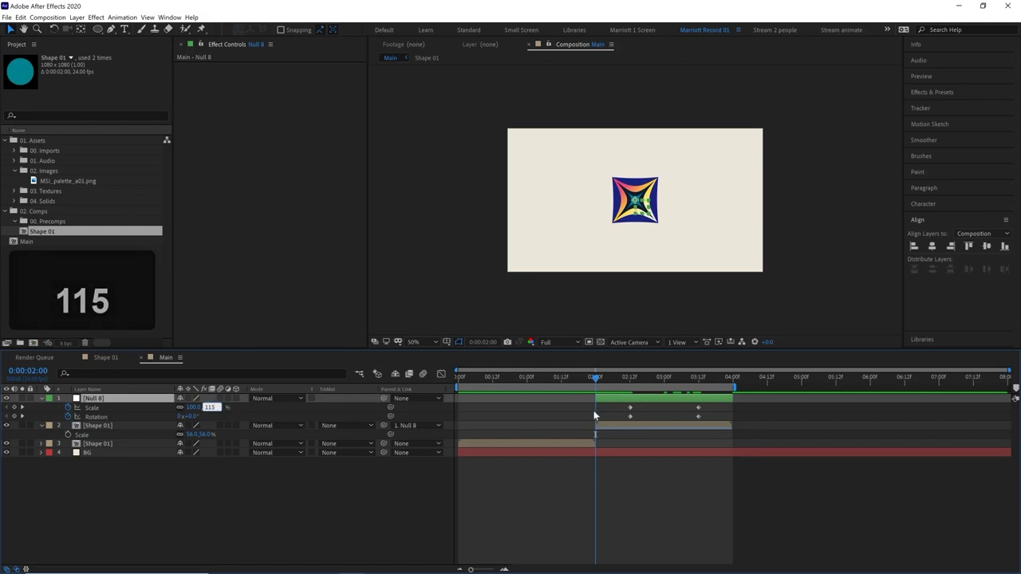
pyautogui.press('Return')
# - Set the null's scale to 85% at 0:00:03:23
pyautogui.moveTo(594, 379); pyautogui.dragTo(730, 386)
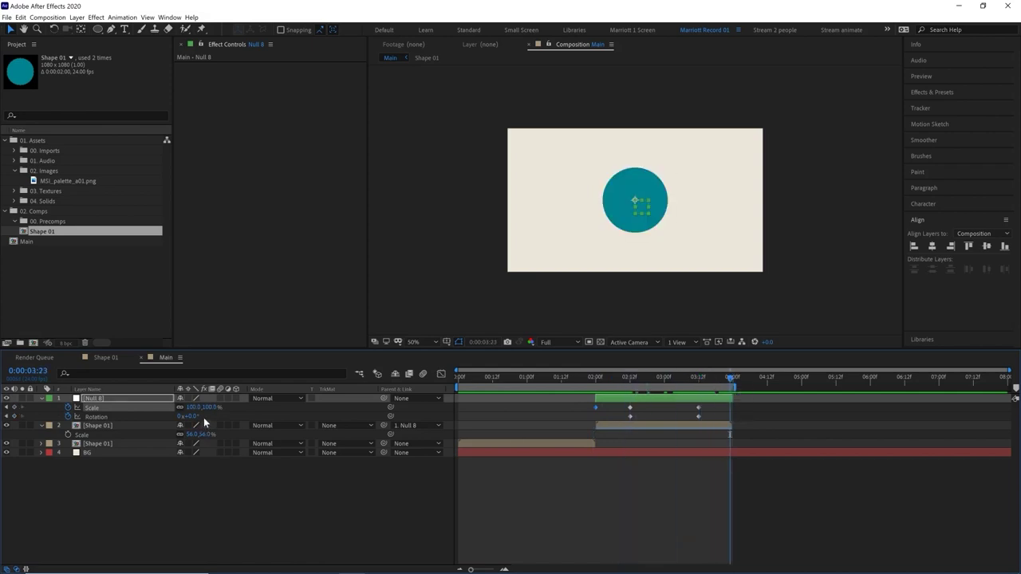
pyautogui.write('85')
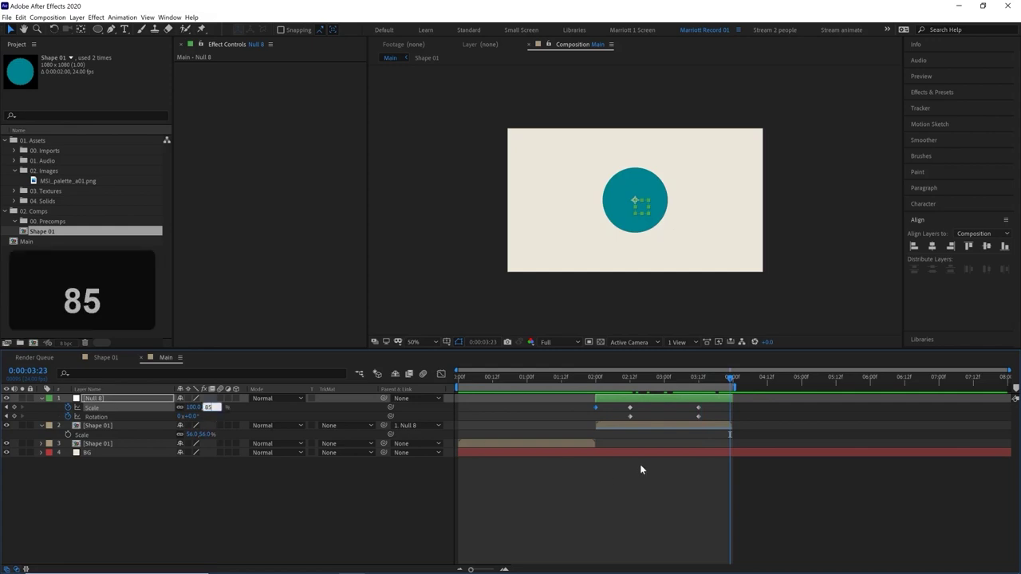
pyautogui.click(641, 470)
# - Apply Easy Ease to the null's Scale and Rotation keyframes at 0:00:02:12 and 0:00:03:12
pyautogui.moveTo(581, 384); pyautogui.dragTo(631, 384)
pyautogui.moveTo(707, 405); pyautogui.dragTo(617, 421)
pyautogui.press('F9')
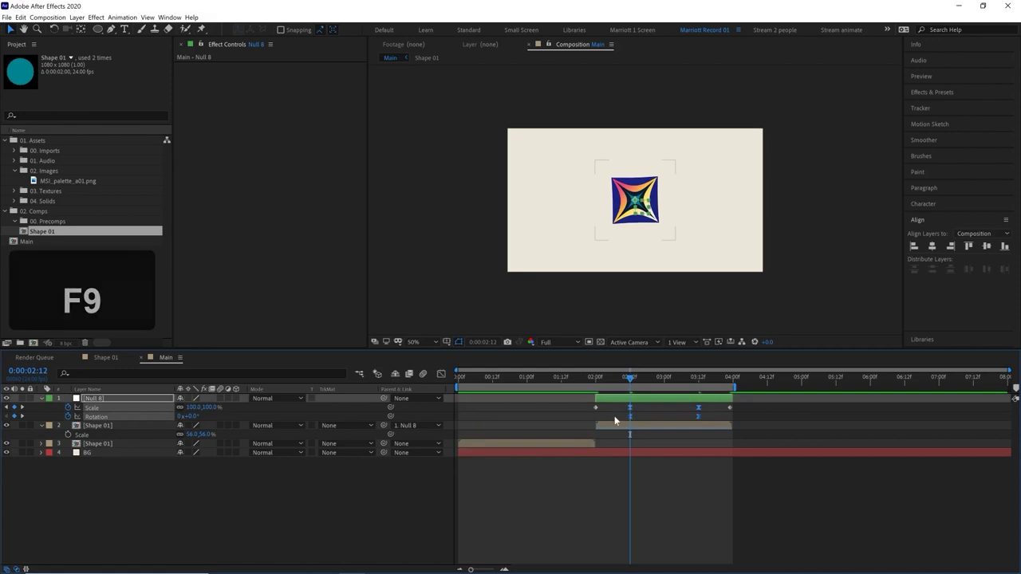
# - Scrub and play back the reversed Shape 01 section to check the null's scale motion
pyautogui.moveTo(594, 380); pyautogui.dragTo(636, 416)
pyautogui.press('space')
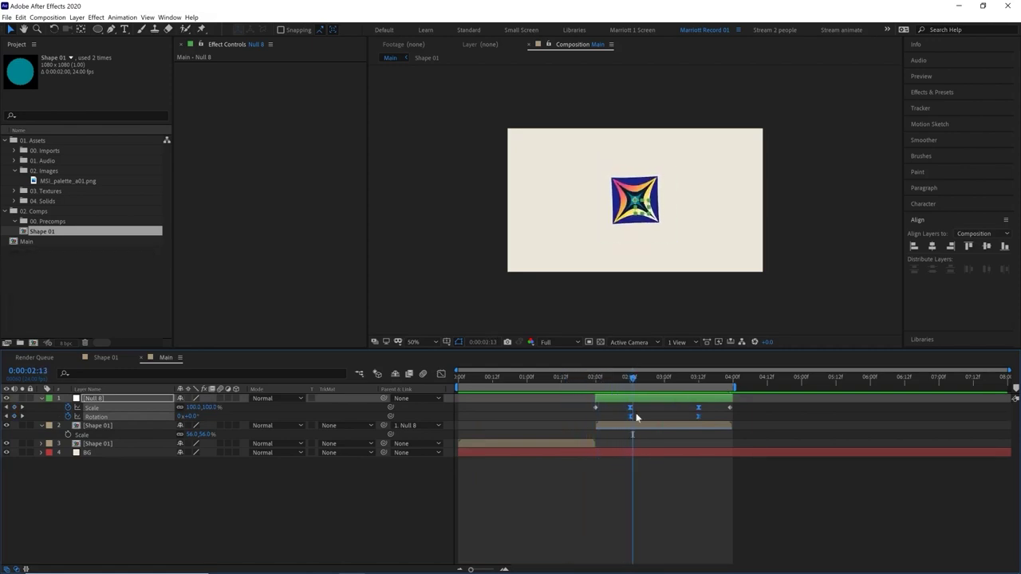
pyautogui.click(636, 427)
pyautogui.click(693, 381)
pyautogui.press('space')
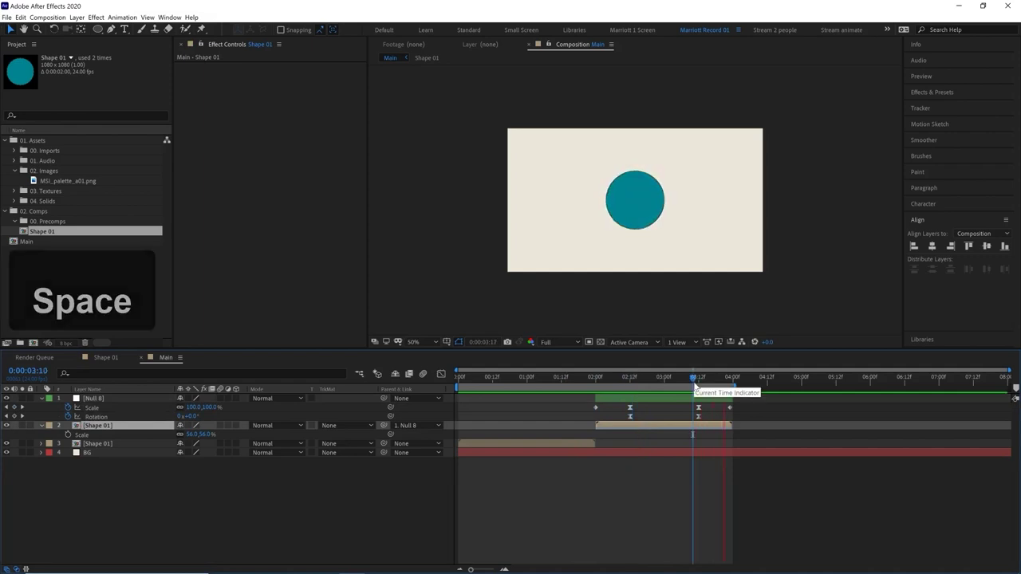
pyautogui.click(692, 378)
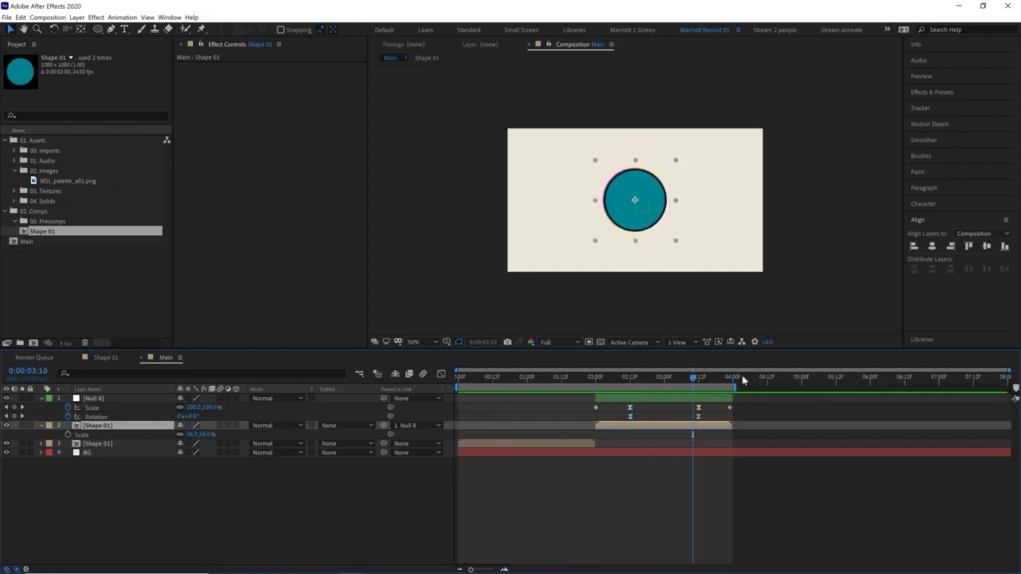
# - Try scaling the reversed Shape 01 layer up to 175% and play back across the cut
pyautogui.moveTo(659, 378); pyautogui.dragTo(667, 378)
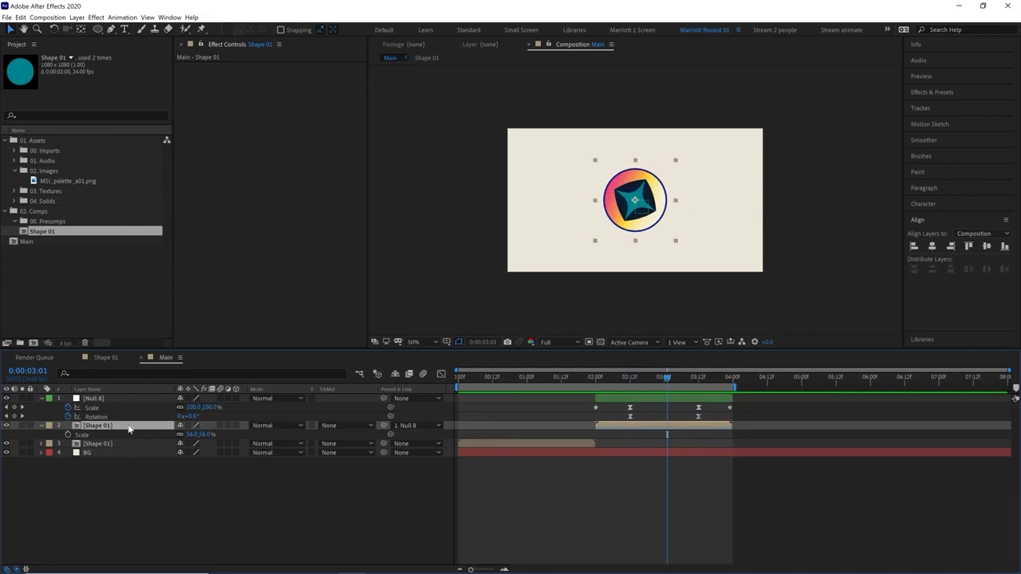
pyautogui.moveTo(199, 434); pyautogui.dragTo(294, 434)
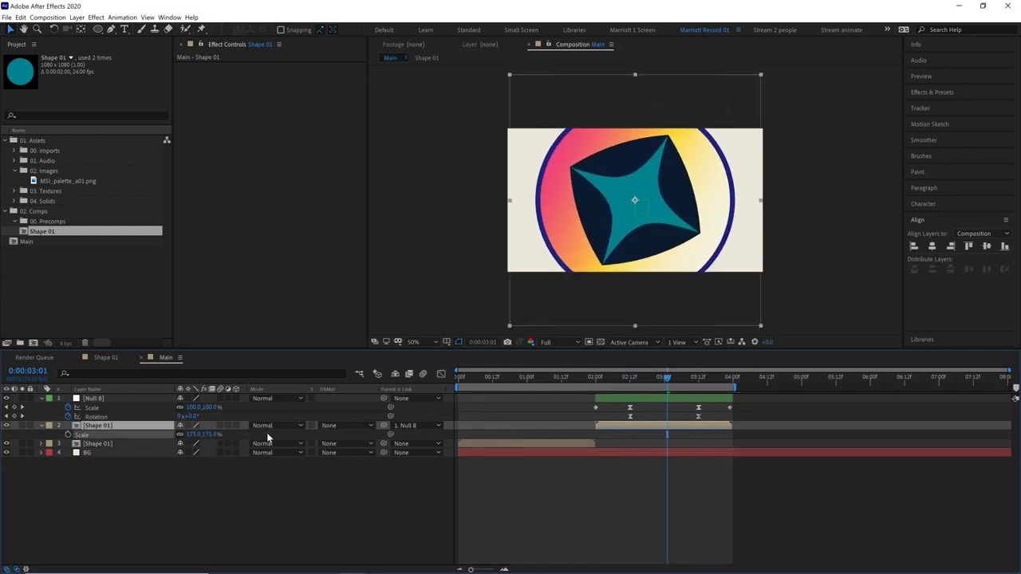
pyautogui.click(572, 377)
pyautogui.press('space')
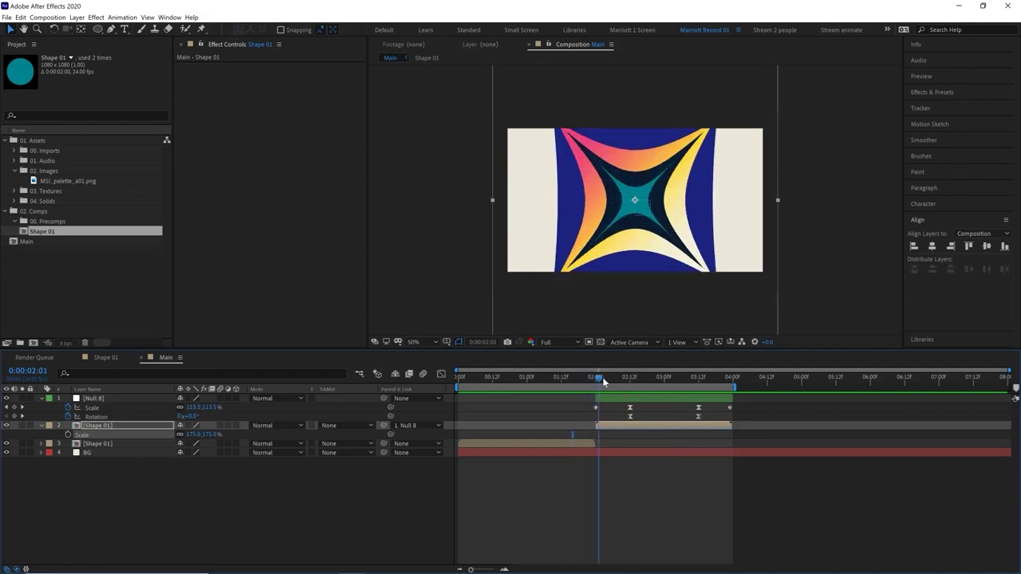
# - Scale the reversed Shape 01 layer back down to 58%
pyautogui.click(588, 377)
pyautogui.moveTo(594, 387); pyautogui.dragTo(664, 381)
pyautogui.moveTo(191, 434); pyautogui.dragTo(98, 435)
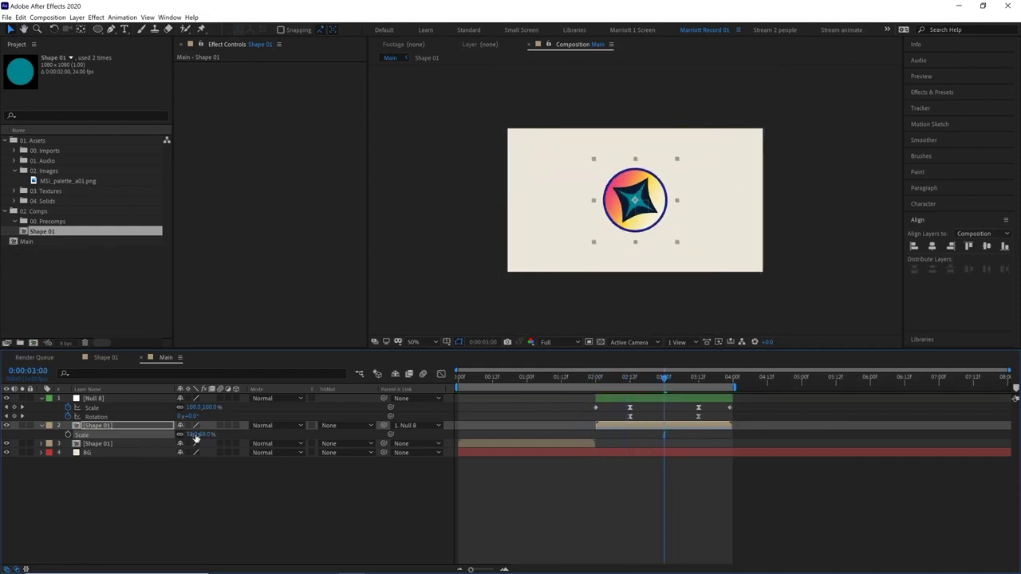
# - Set the null's two middle Rotation keyframes, at 0:00:02:12 and 0:00:03:12, to 45°
pyautogui.click(654, 398)
pyautogui.moveTo(599, 380); pyautogui.dragTo(630, 380)
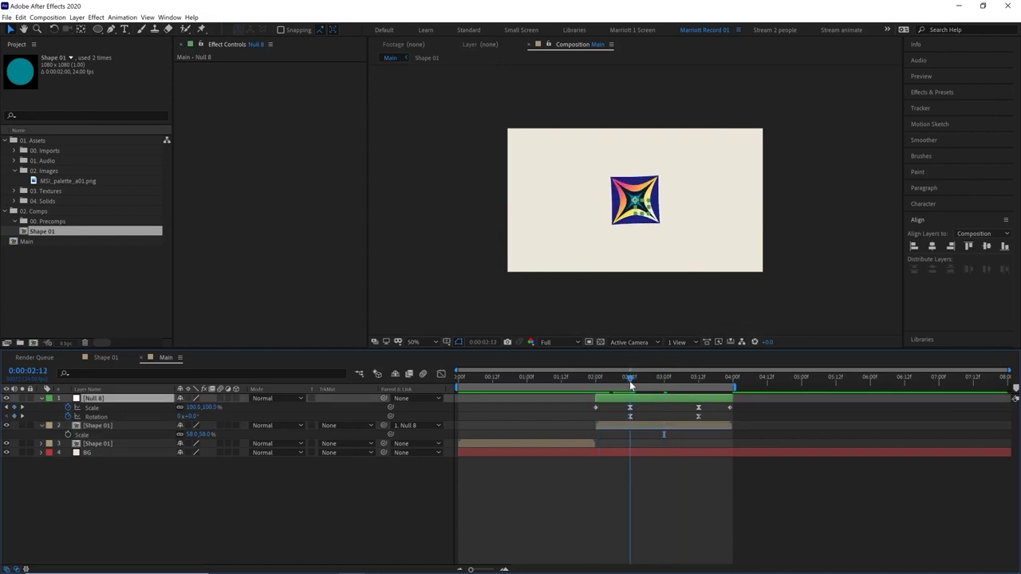
pyautogui.moveTo(721, 418); pyautogui.dragTo(582, 422)
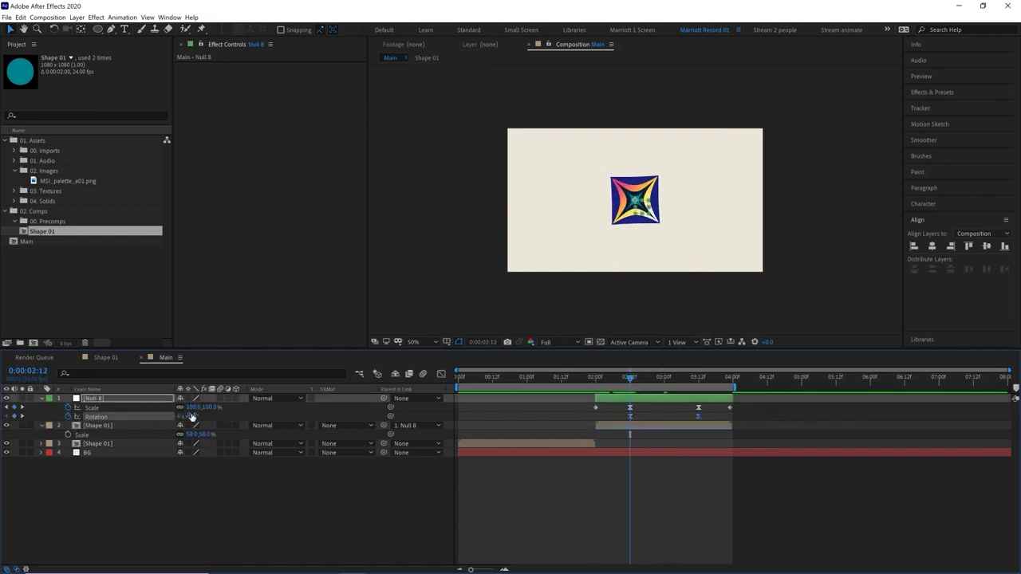
pyautogui.write('45')
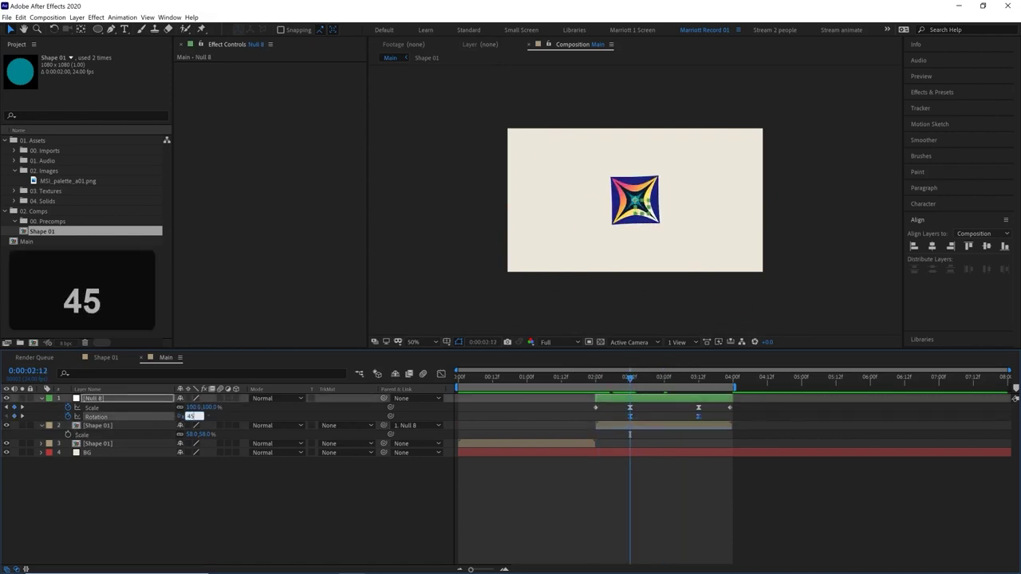
pyautogui.press('Return')
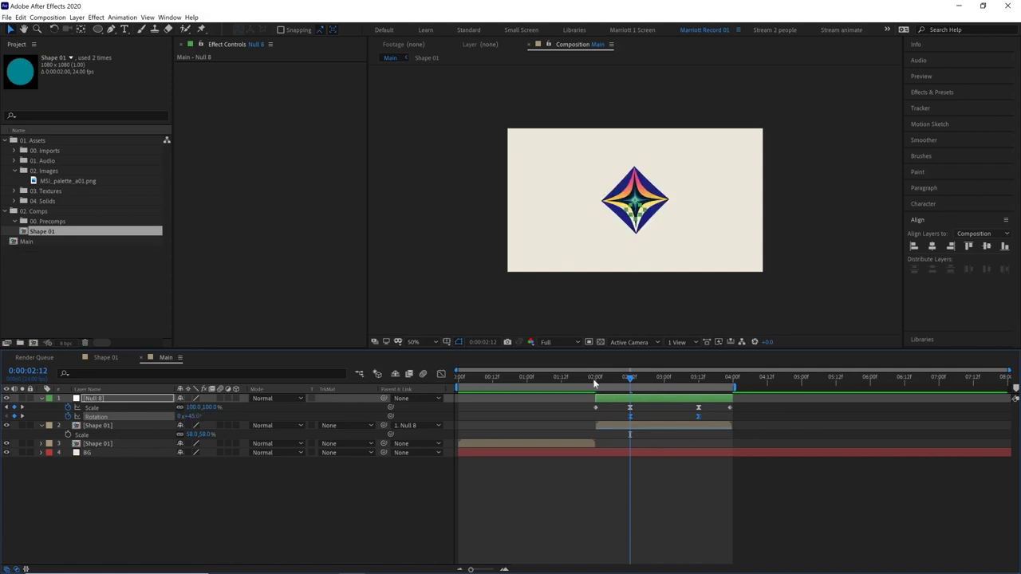
# - Set the null's rotation to 35° at 0:00:02:00
pyautogui.click(595, 384)
pyautogui.click(191, 416)
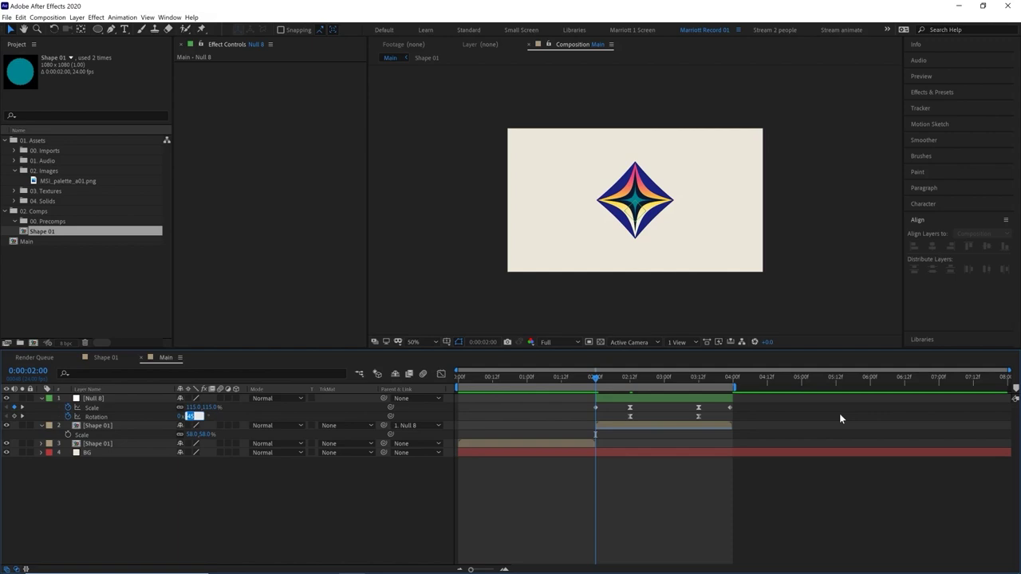
pyautogui.write('35')
pyautogui.press('Return')
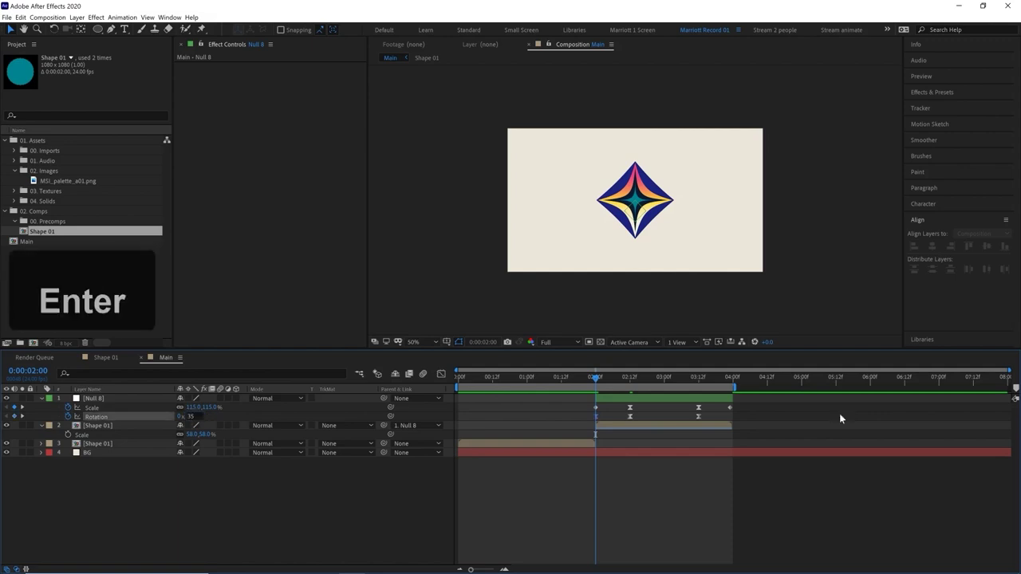
# - Set the null's rotation to 55° at 0:00:03:23
pyautogui.press('o')
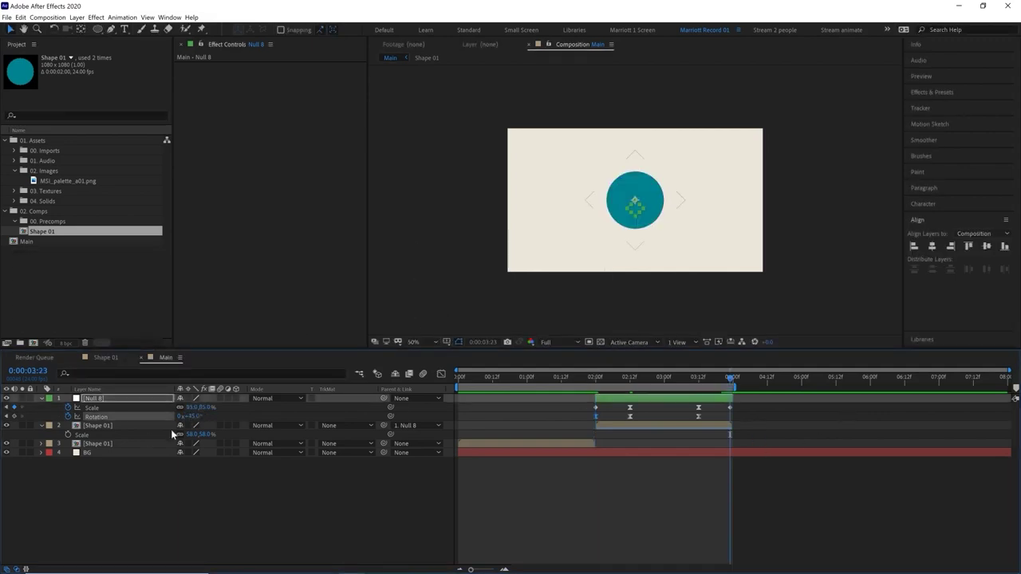
pyautogui.click(192, 415)
pyautogui.write('55')
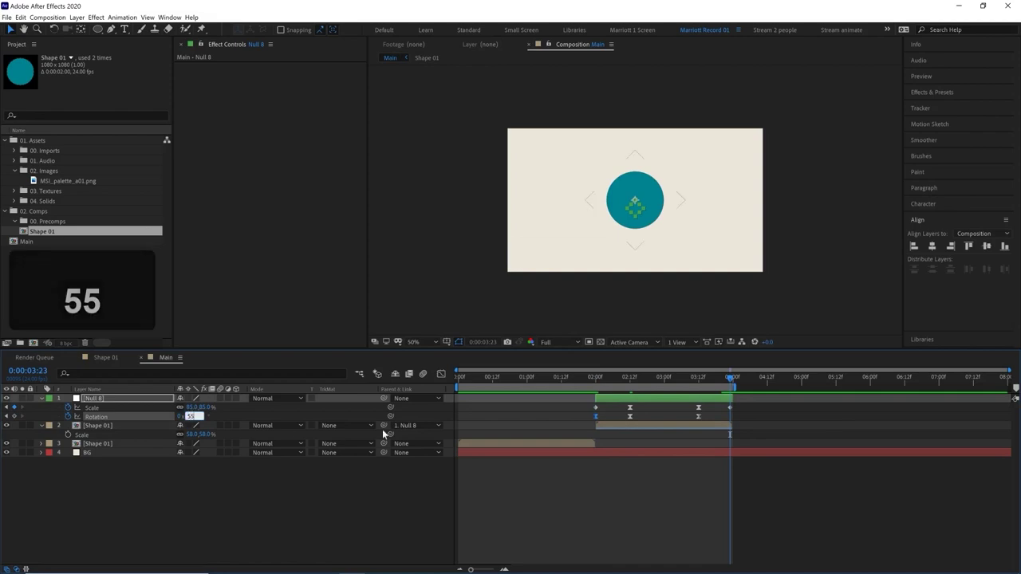
pyautogui.click(629, 384)
# - Lengthen the null's incoming ease at 0:00:02:12 and outgoing ease at 0:00:03:12 in the speed graph, then scrub through the motion
pyautogui.click(441, 373)
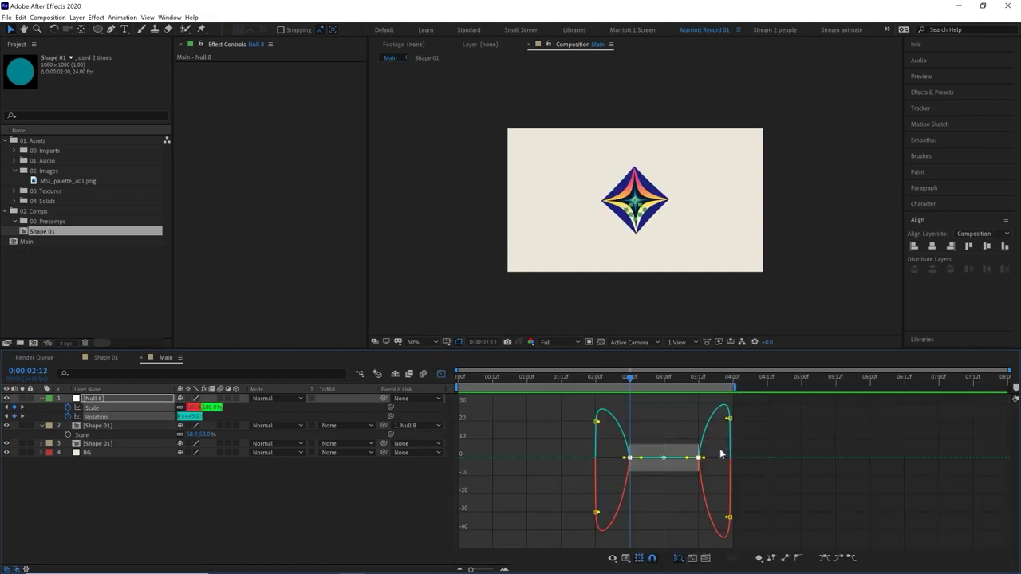
pyautogui.moveTo(621, 460); pyautogui.dragTo(592, 461)
pyautogui.moveTo(691, 449); pyautogui.dragTo(707, 467)
pyautogui.moveTo(704, 458); pyautogui.dragTo(731, 458)
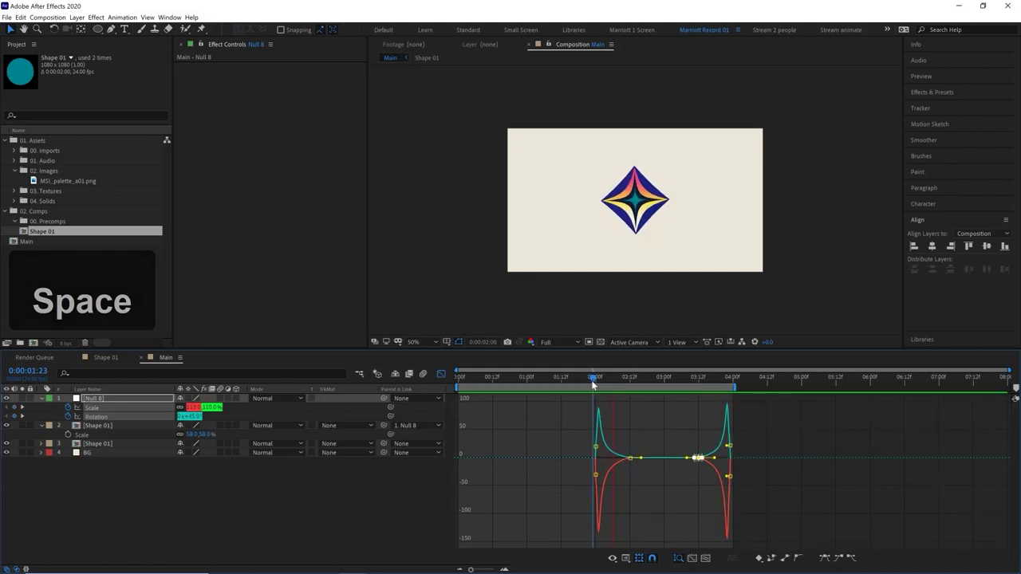
pyautogui.click(441, 373)
pyautogui.moveTo(582, 380); pyautogui.dragTo(721, 387)
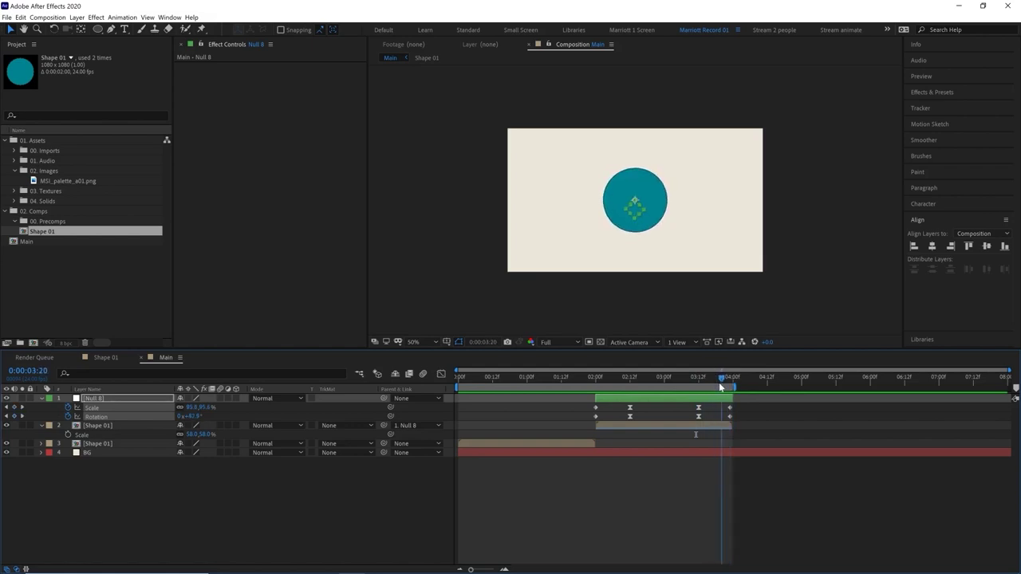
# - Duplicate the animated null and place the copy directly above the first Shape 01 layer
pyautogui.click(659, 406)
pyautogui.click(661, 383)
pyautogui.click(618, 398)
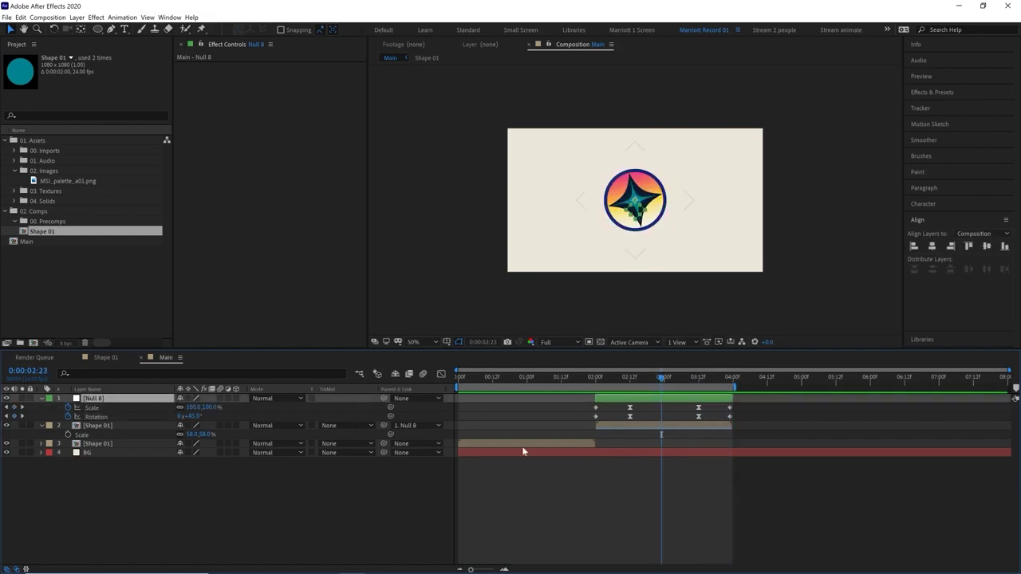
pyautogui.hotkey('ctrl', 'd')
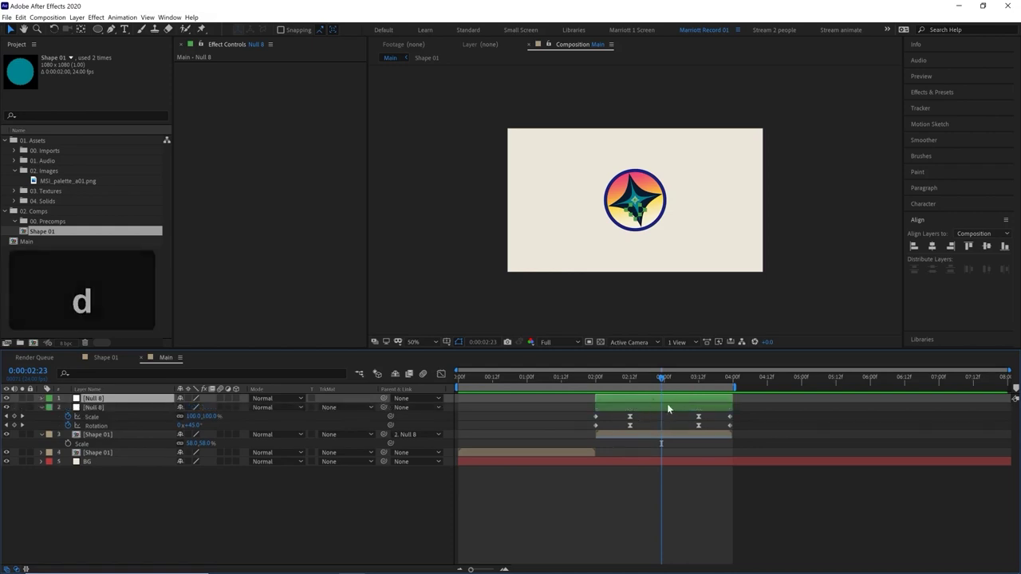
pyautogui.moveTo(120, 398); pyautogui.dragTo(104, 451)
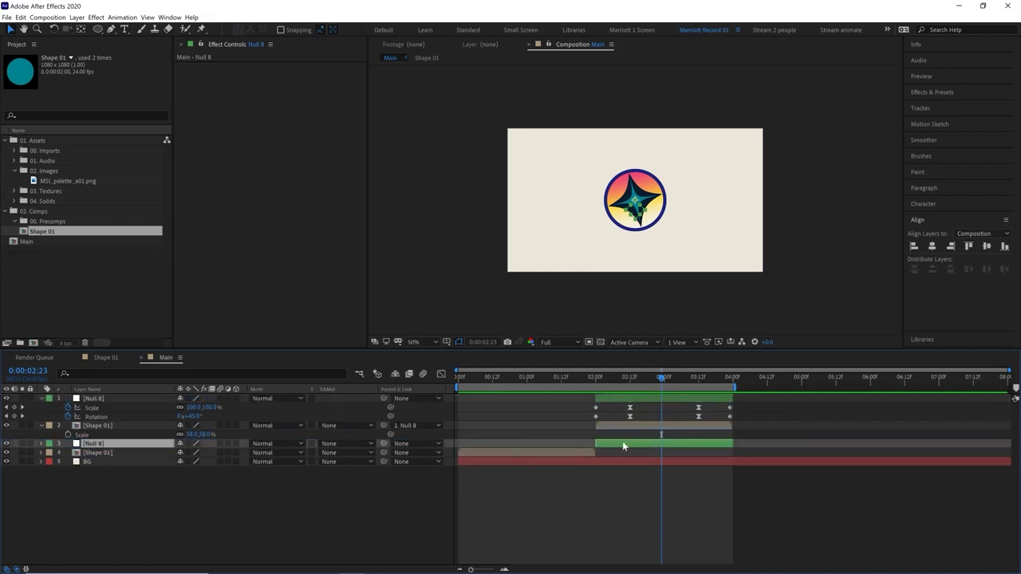
# - Move the duplicated null to start at 0:00:00:00 over the first Shape 01 layer and reveal its keyframes
pyautogui.moveTo(623, 446); pyautogui.dragTo(487, 451)
pyautogui.moveTo(517, 381)
pyautogui.mouseDown()
pyautogui.moveTo(525, 377)
pyautogui.moveTo(463, 377)
pyautogui.moveTo(526, 374)
pyautogui.mouseUp()
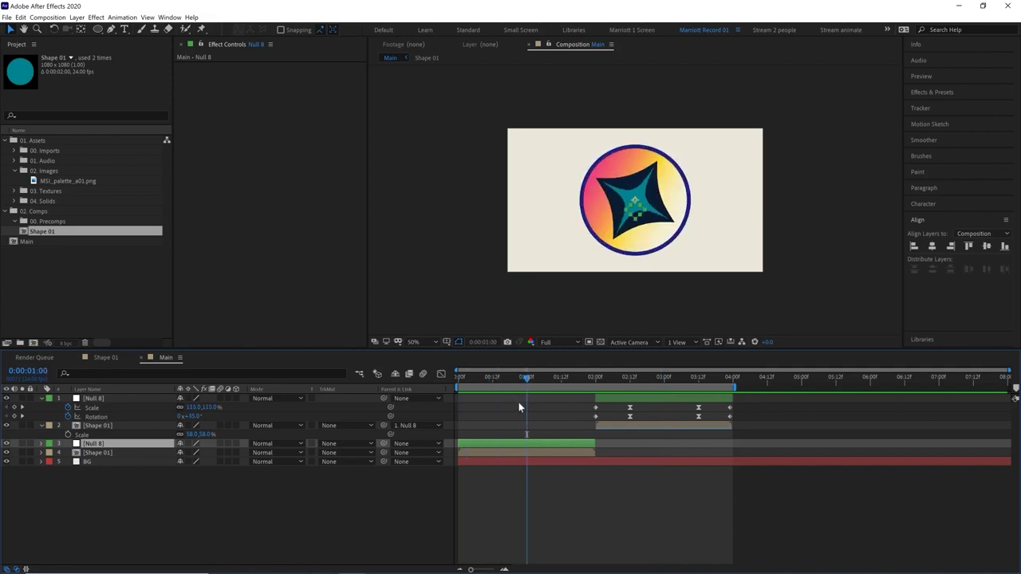
pyautogui.press('u')
pyautogui.click(540, 378)
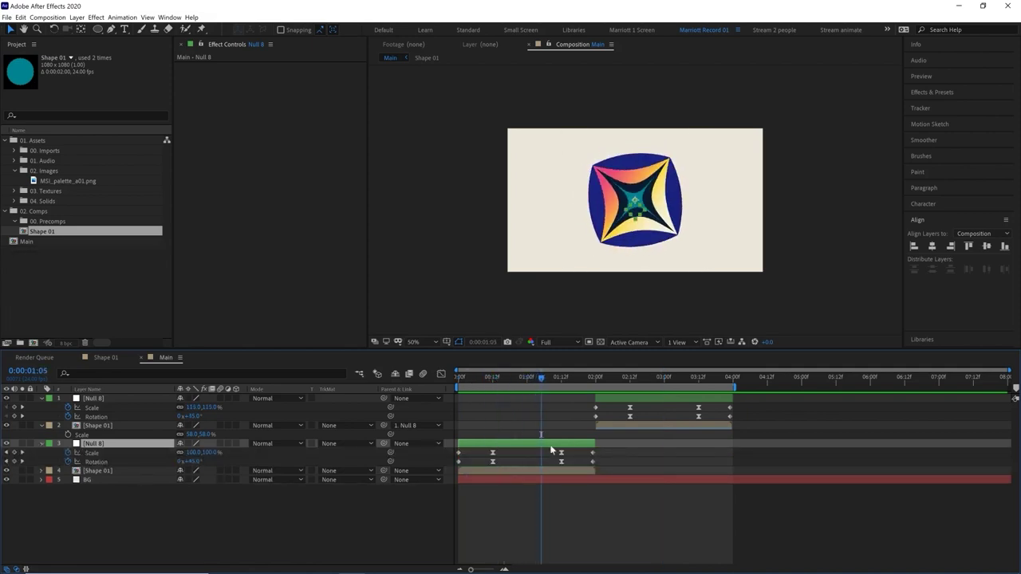
# - Parent the first Shape 01 layer to the null directly above it and preview the combined animation
pyautogui.click(517, 472)
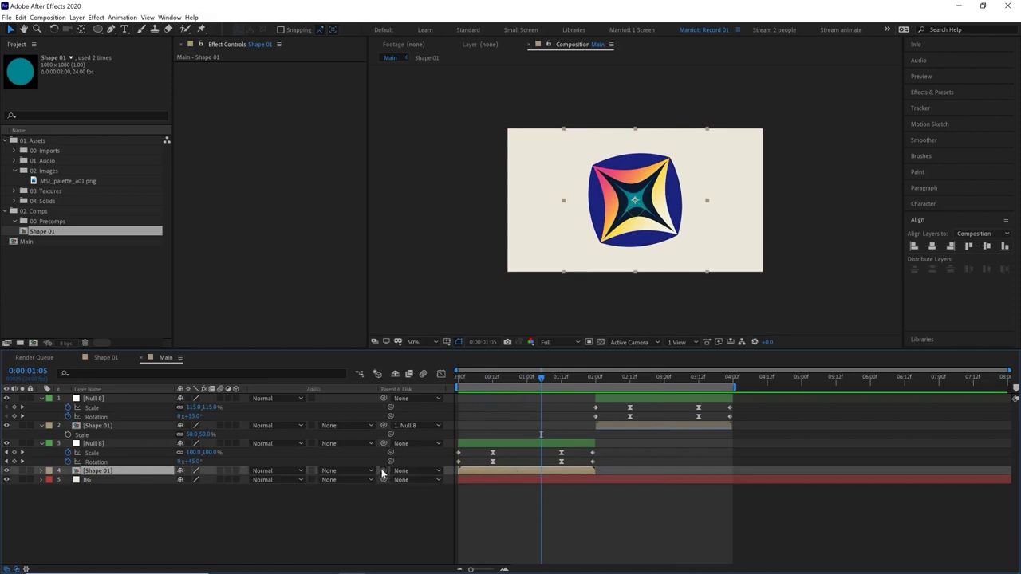
pyautogui.moveTo(383, 470); pyautogui.dragTo(138, 443)
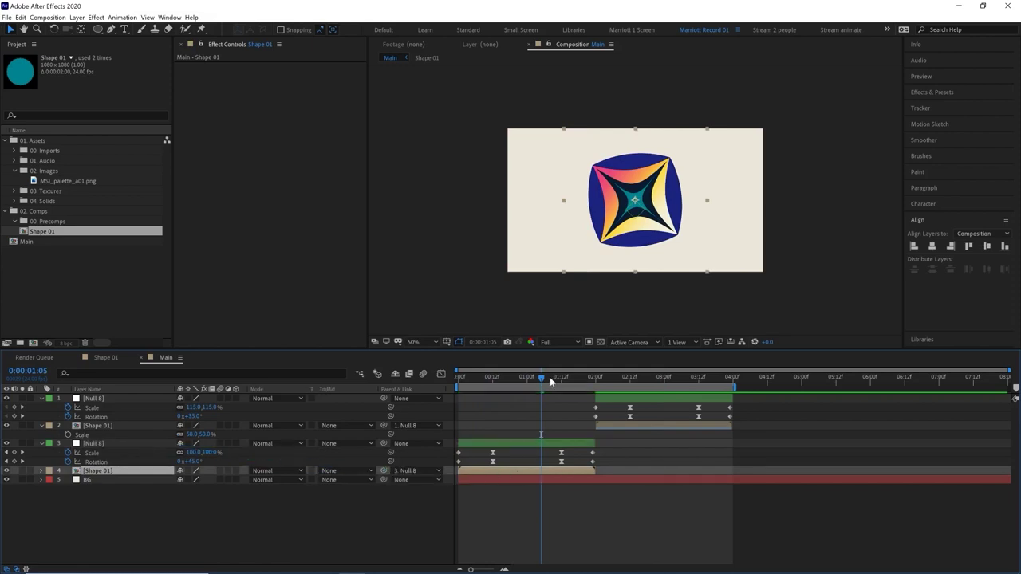
pyautogui.press('space')
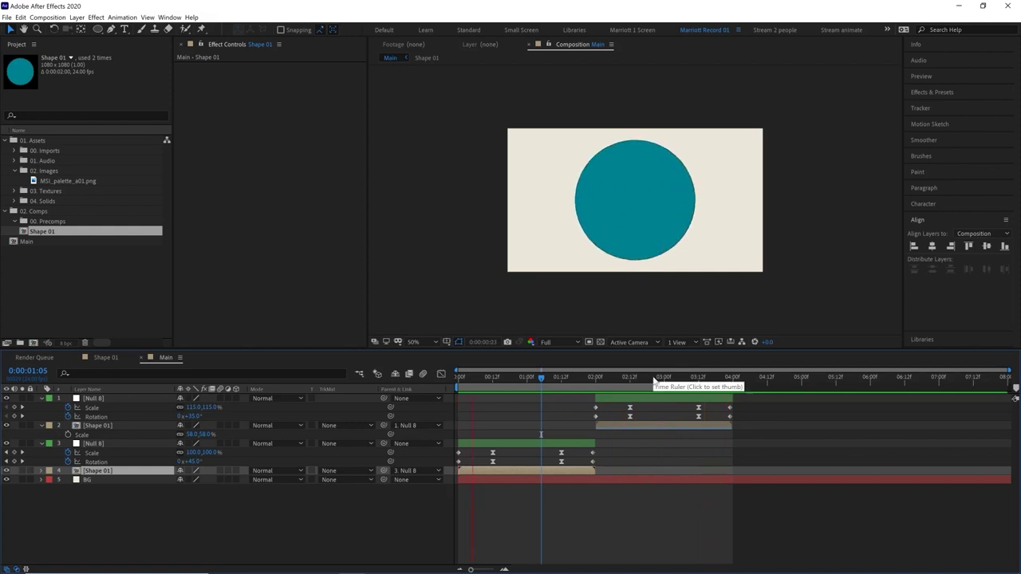
# - Scale down the time-reversed Shape 01 layer while viewing the frame at 0:00:02:21
pyautogui.moveTo(688, 378); pyautogui.dragTo(656, 378)
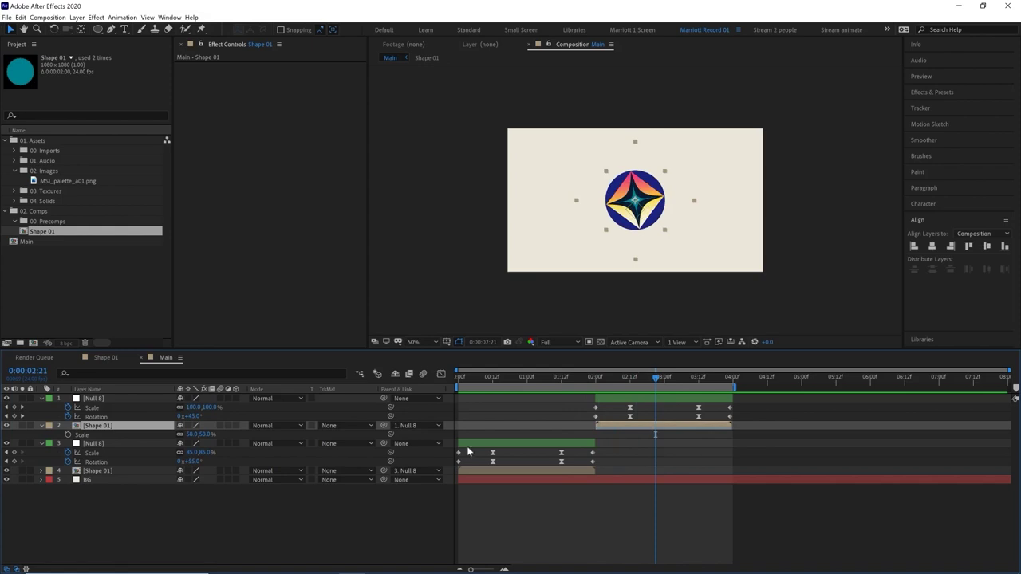
pyautogui.press('s')
pyautogui.press('s')
pyautogui.press('s')
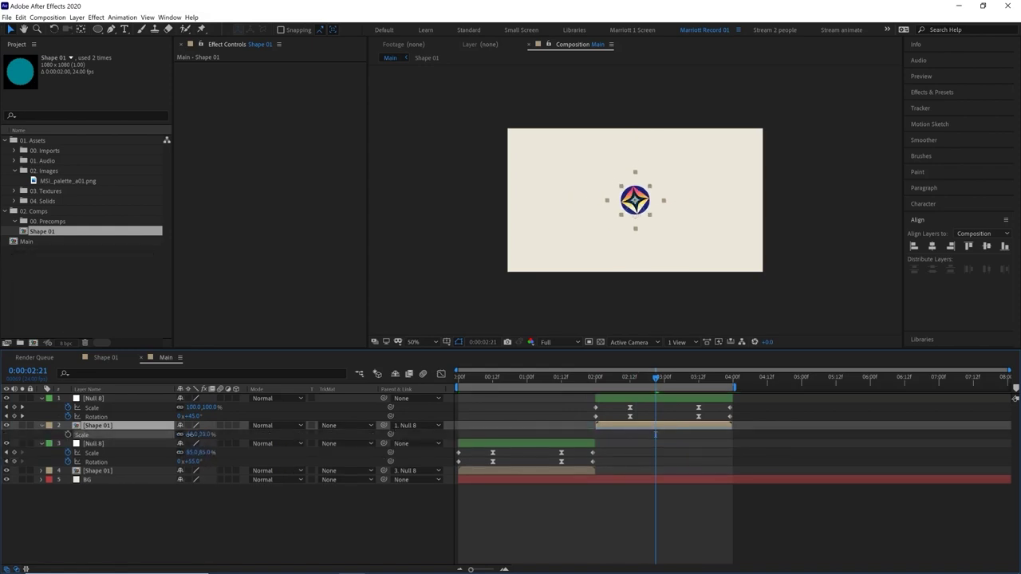
# - Try rotating the time-reversed Shape 01 layer to 102°, scrub through the motion and undo the rotation
pyautogui.press('r')
pyautogui.moveTo(191, 439); pyautogui.dragTo(261, 440)
pyautogui.click(588, 380)
pyautogui.moveTo(588, 379); pyautogui.dragTo(618, 379)
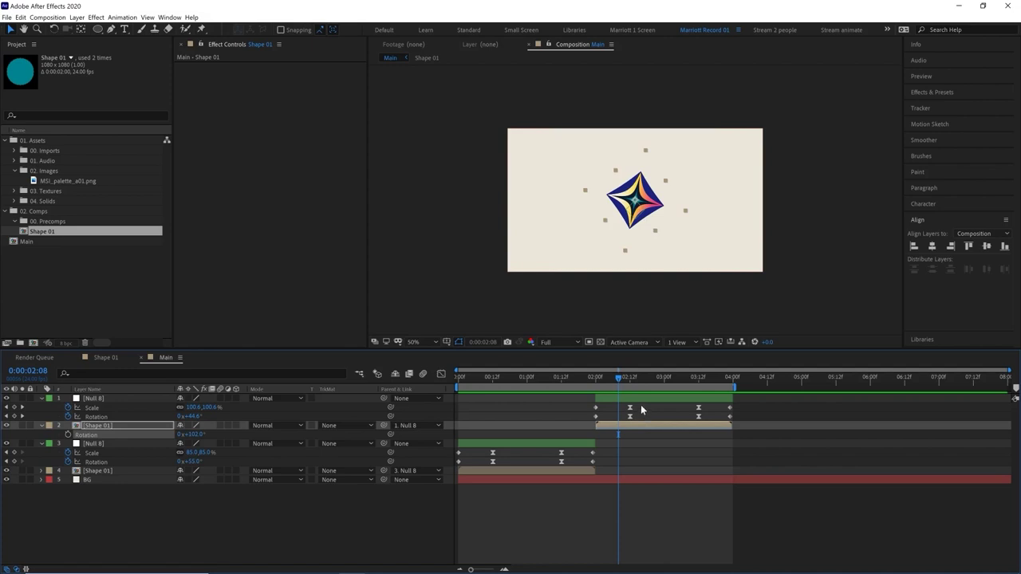
pyautogui.hotkey('ctrl', 'z')
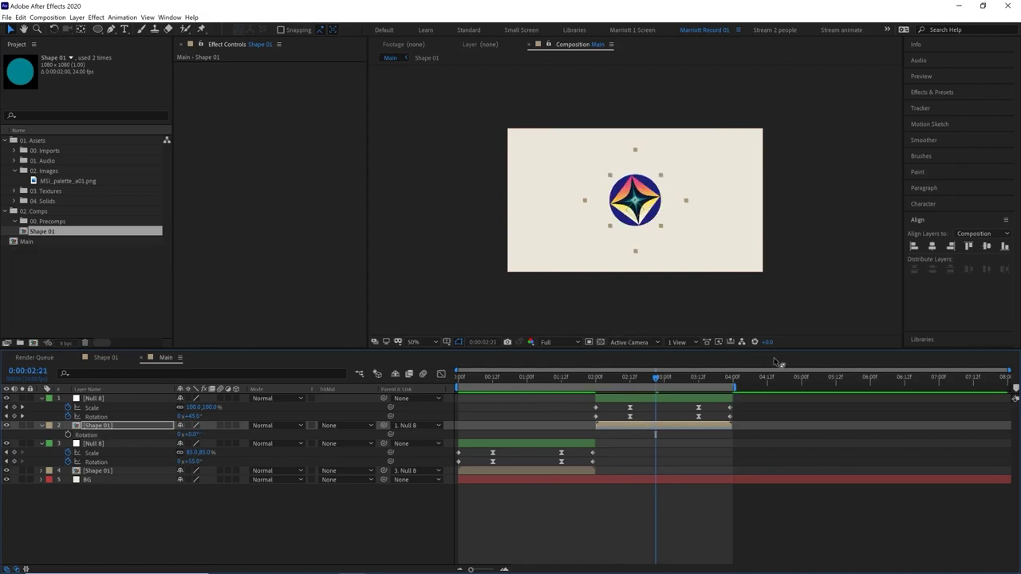
# - Duplicate both nulls and both Shape 01 layers, and bring the four copies to the front of the layer stack
pyautogui.click(667, 377)
pyautogui.click(576, 469)
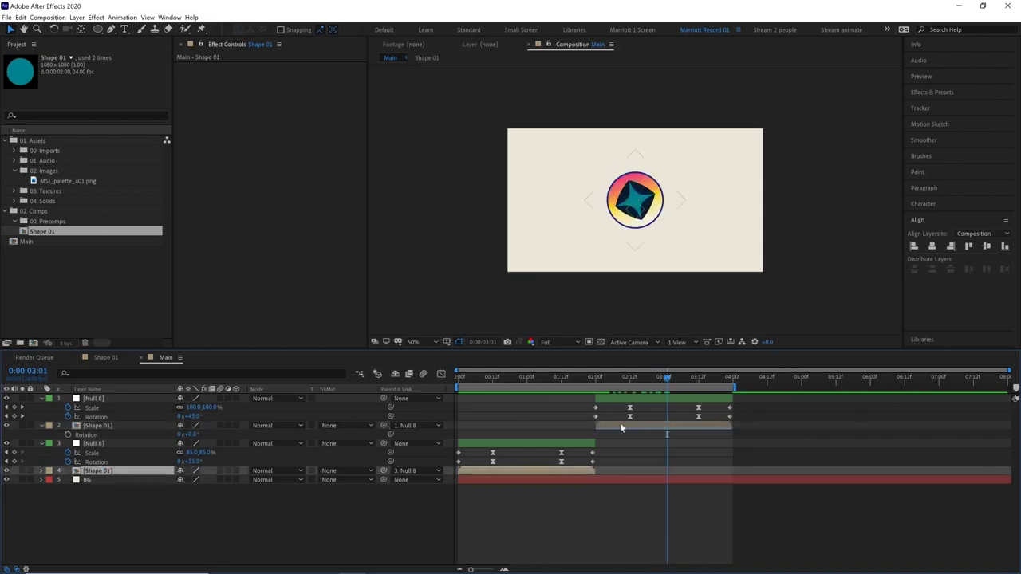
pyautogui.keyDown('shift'); pyautogui.click(642, 398); pyautogui.keyUp('shift')
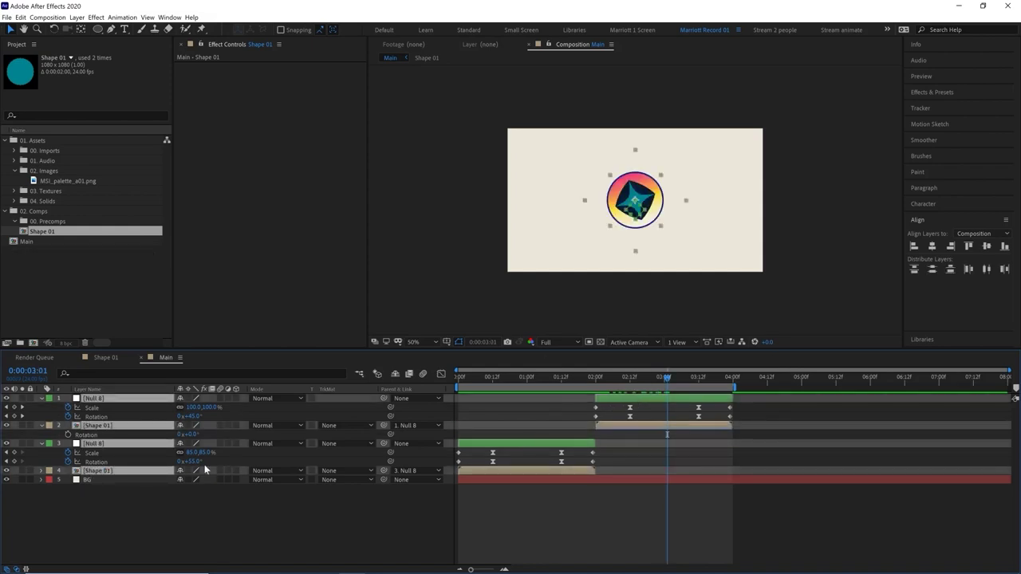
pyautogui.hotkey('ctrl', 'z')
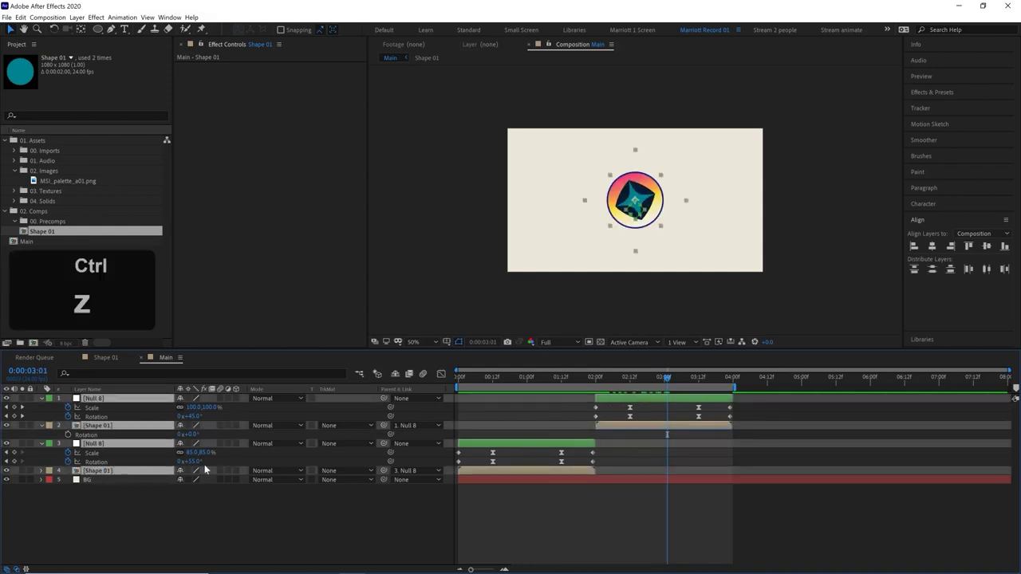
pyautogui.hotkey('ctrl', 'd')
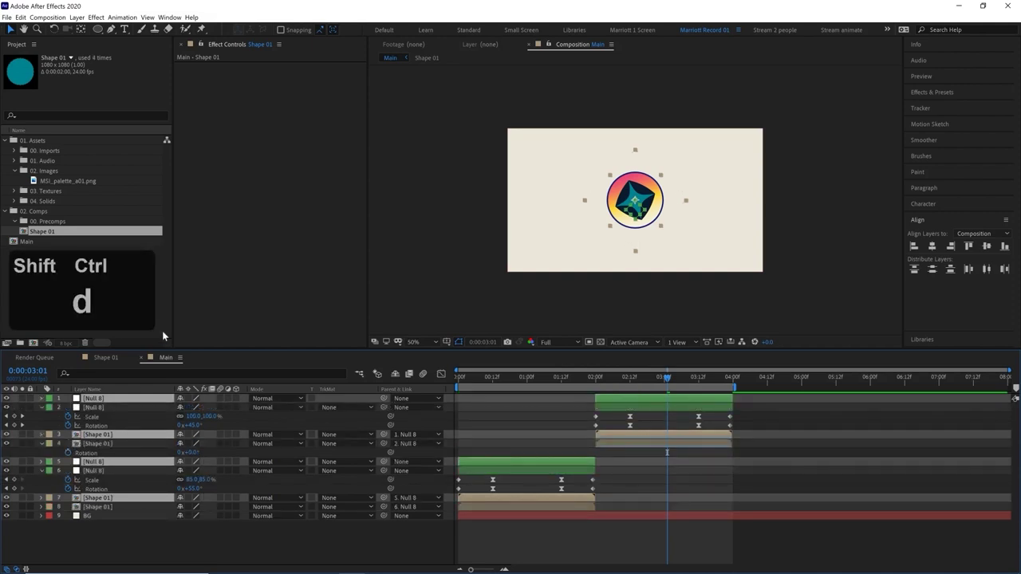
pyautogui.hotkey('ctrl', 'shift', ']')
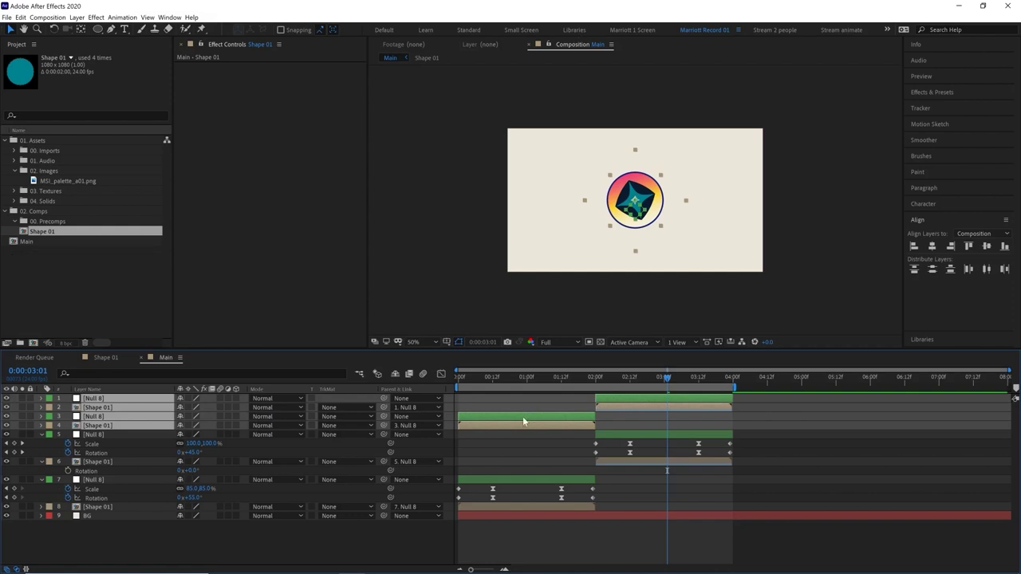
# - Shift the four copied layers to start at 0:00:04:00, extend the work area to 8 seconds and preview the sequence
pyautogui.moveTo(523, 417); pyautogui.dragTo(1009, 386)
pyautogui.click(691, 378)
pyautogui.press('space')
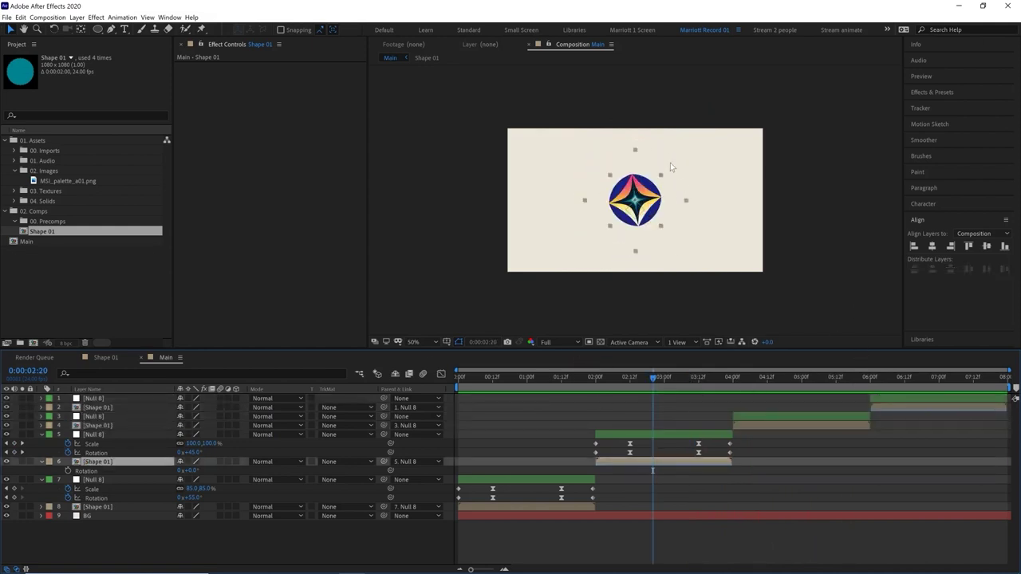
# - Find the Motion Tile effect and apply it to the Shape 01 layer that starts at 0:00:02:00
pyautogui.click(657, 381)
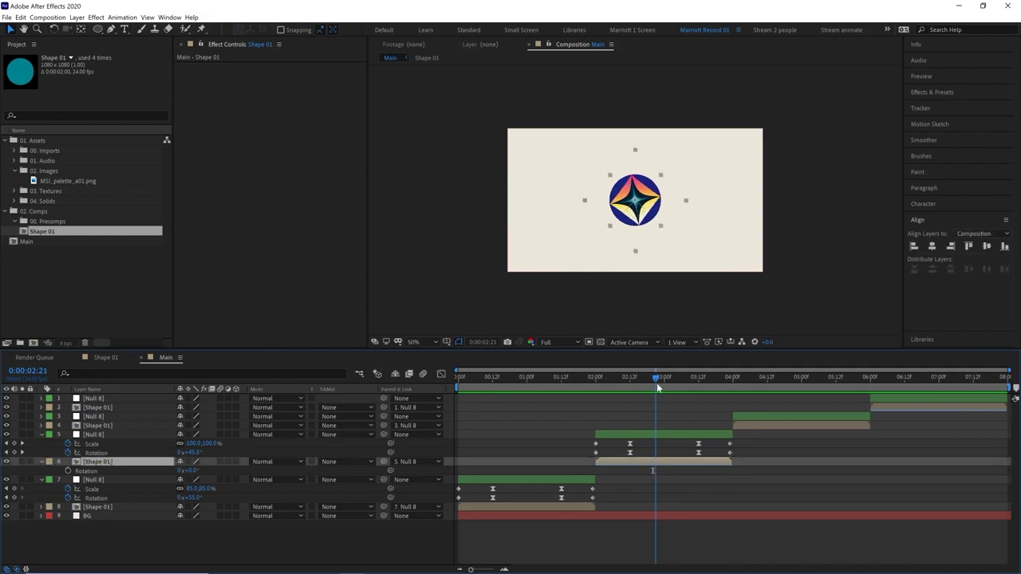
pyautogui.click(928, 93)
pyautogui.click(930, 105)
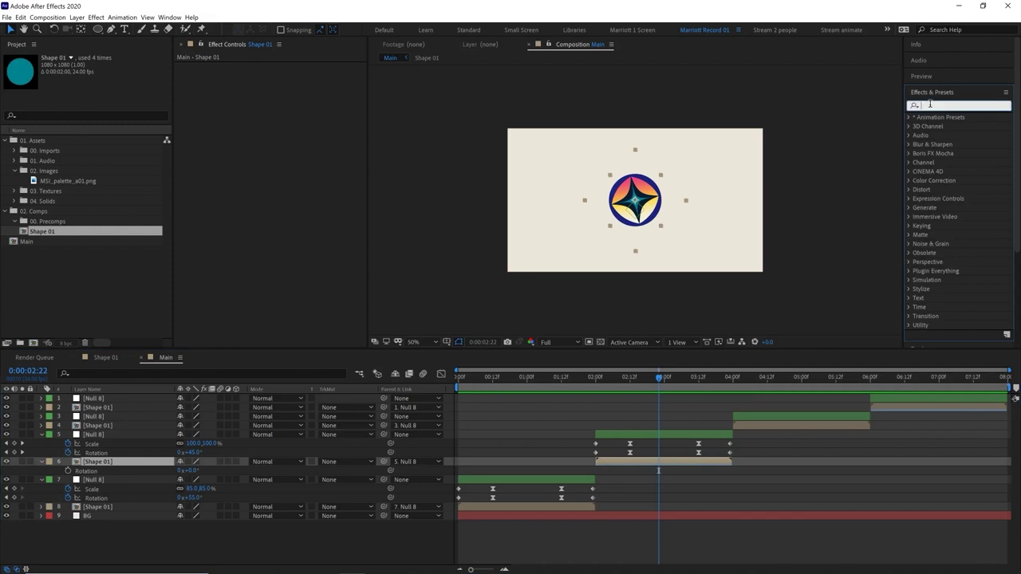
pyautogui.write('motio')
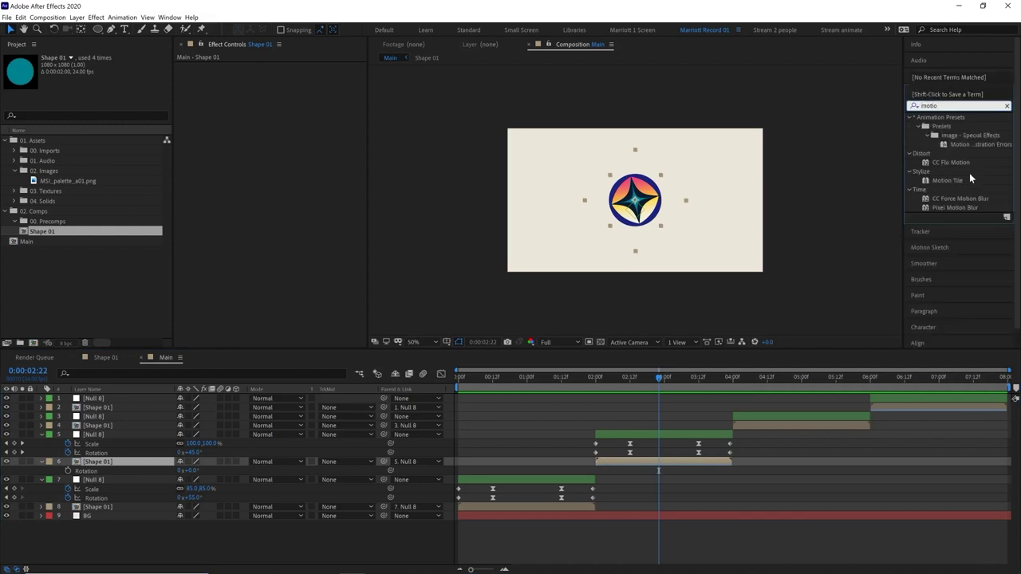
pyautogui.moveTo(949, 180); pyautogui.dragTo(661, 461)
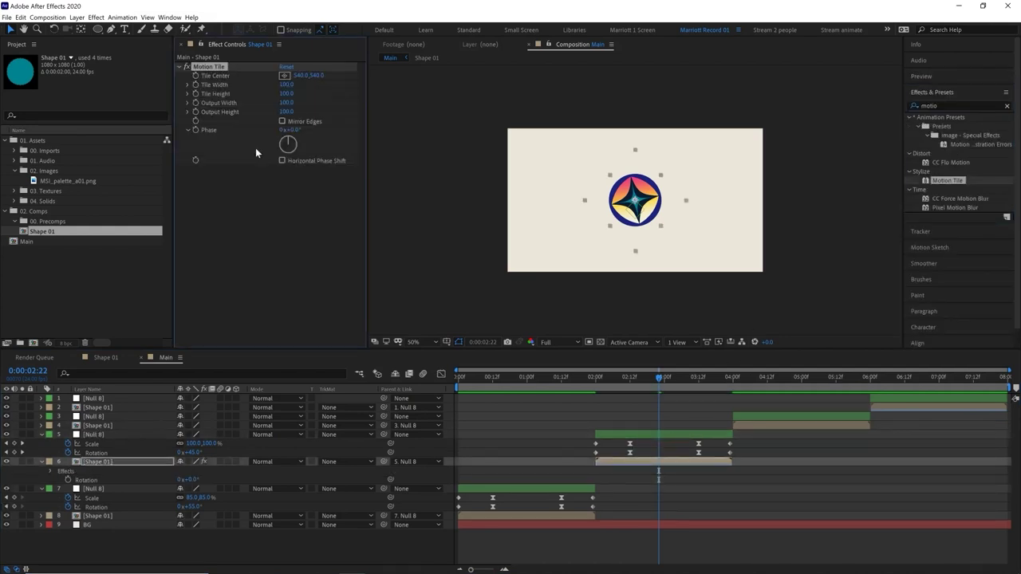
# - Set Motion Tile's output width to 810 and output height to 720, and preview the tiled pattern
pyautogui.click(286, 102)
pyautogui.write('810')
pyautogui.press('Return')
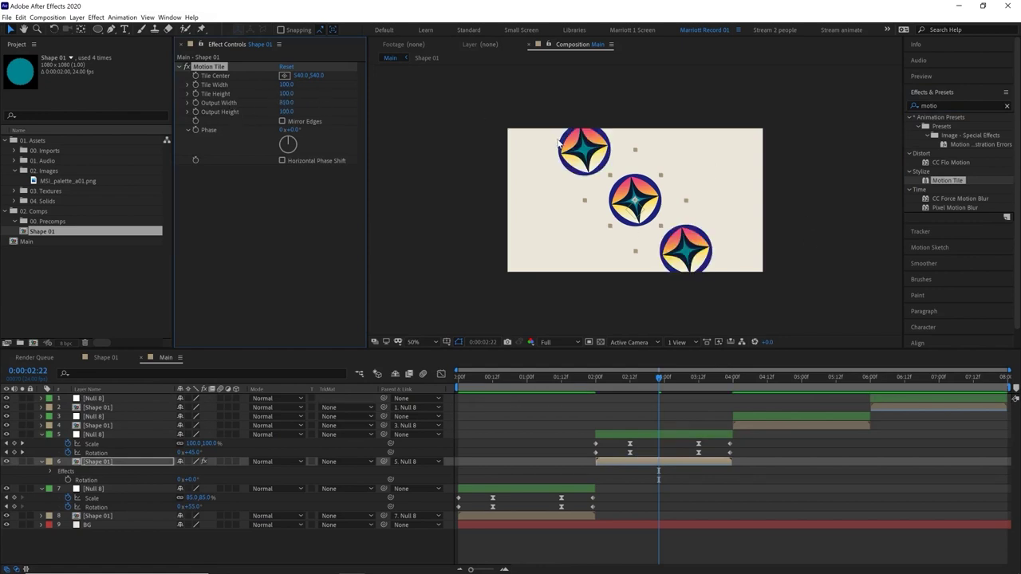
pyautogui.click(285, 111)
pyautogui.write('600')
pyautogui.press('Return')
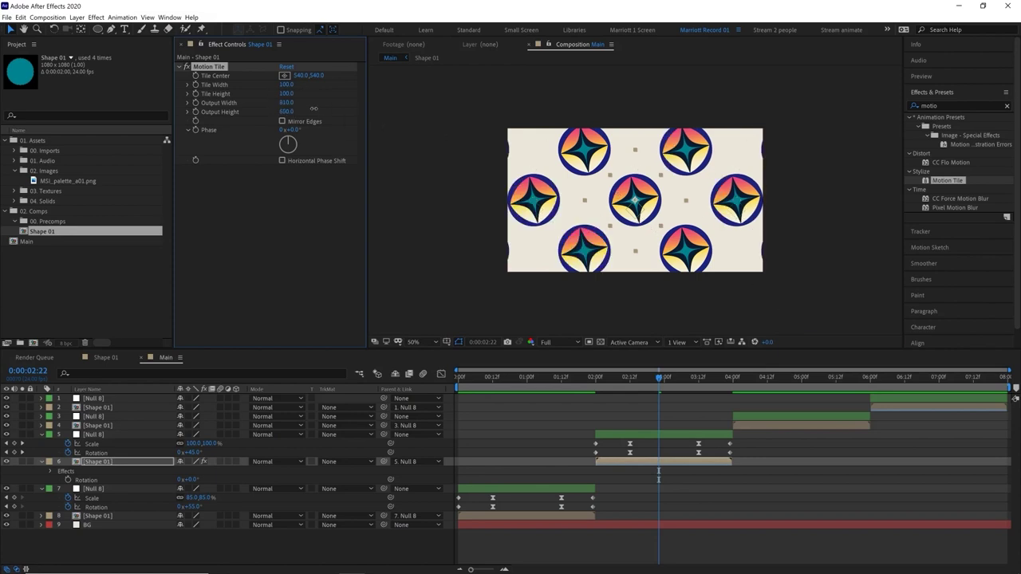
pyautogui.moveTo(314, 108); pyautogui.dragTo(319, 108)
pyautogui.click(653, 381)
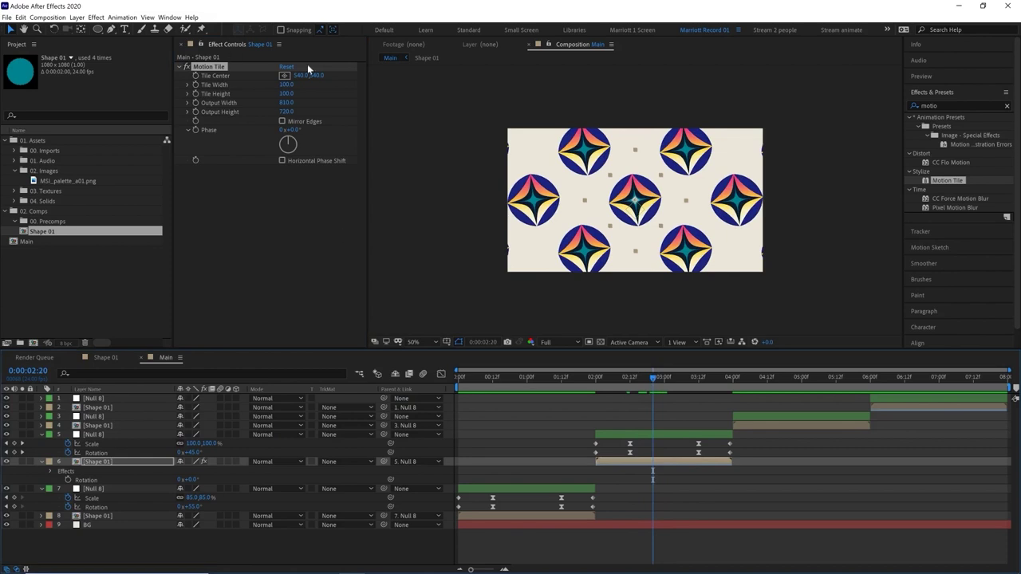
pyautogui.press('space')
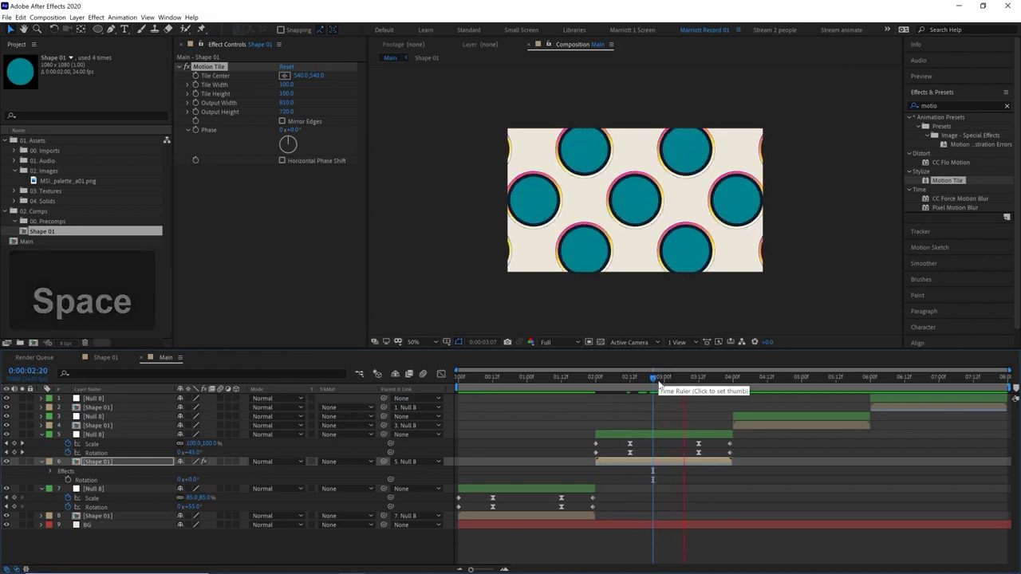
pyautogui.click(668, 388)
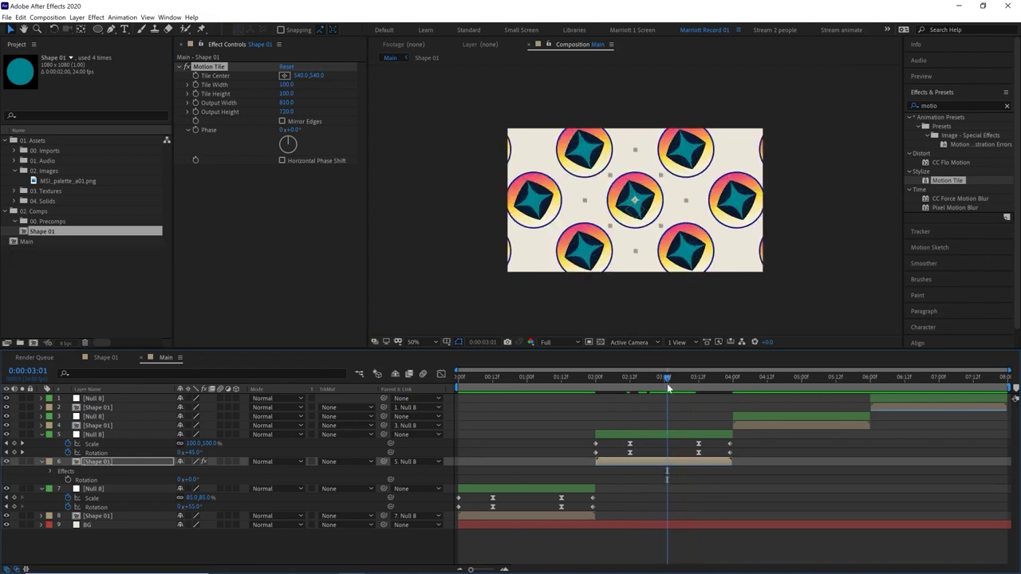
# - Open the Shape 01 composition and change its size to 1600 × 1600 px
pyautogui.doubleClick(652, 463)
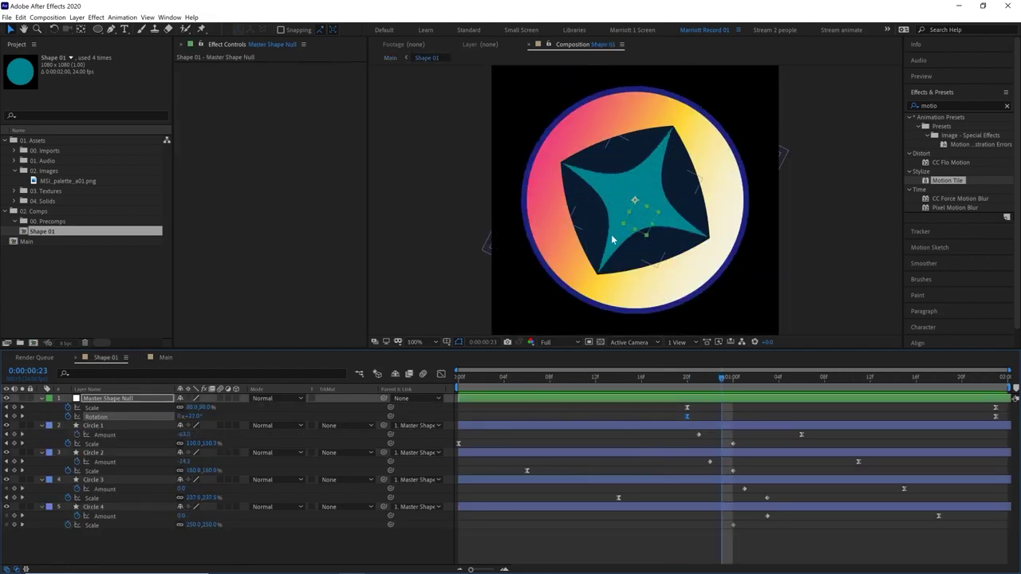
pyautogui.hotkey('ctrl', 'k')
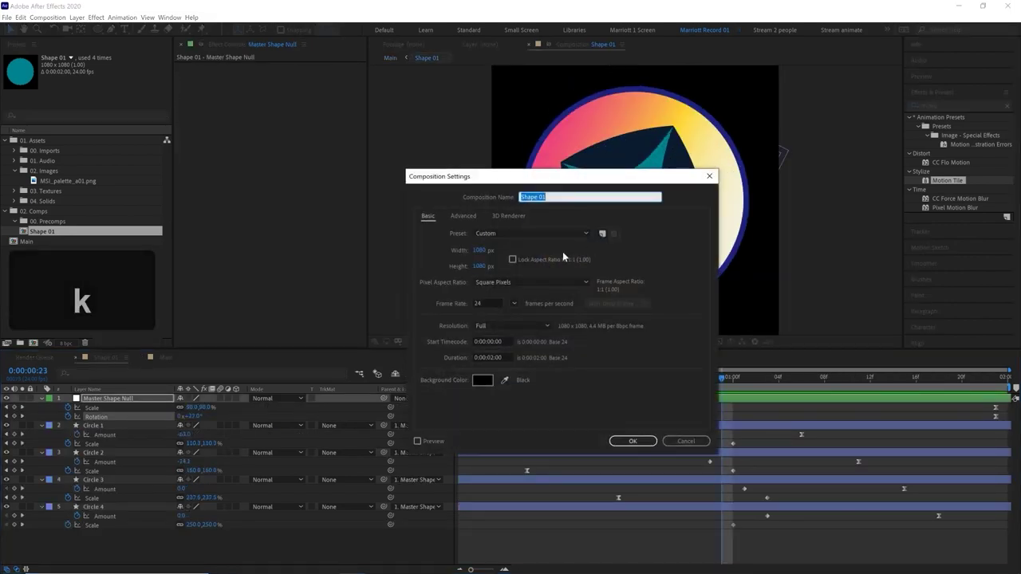
pyautogui.click(479, 250)
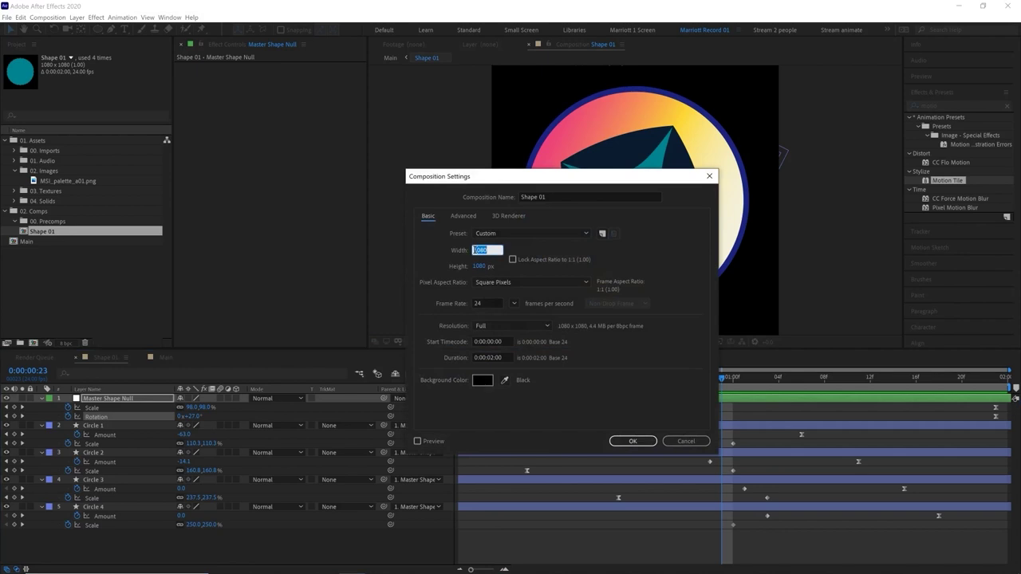
pyautogui.write('1600')
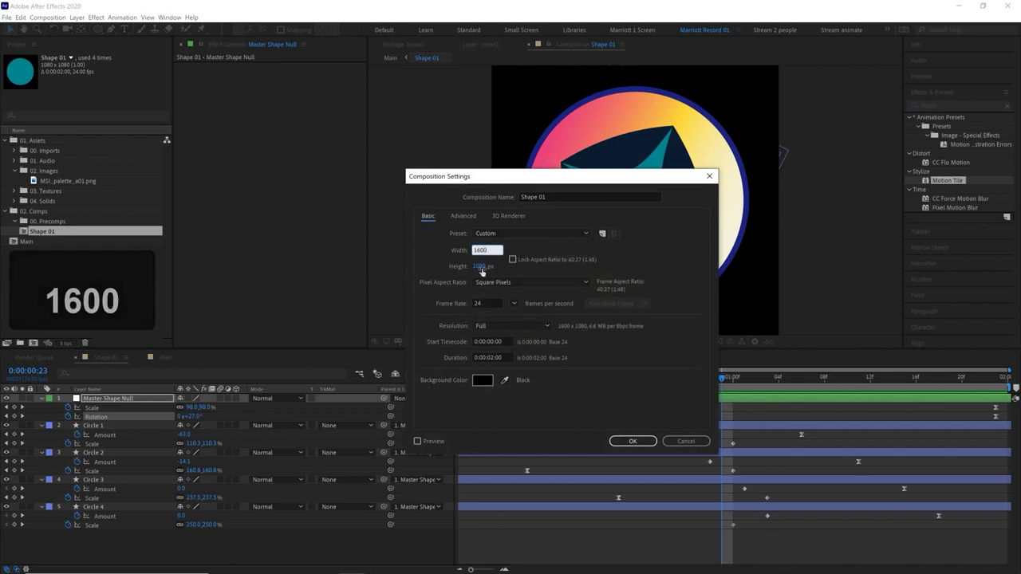
pyautogui.click(481, 266)
pyautogui.write('1600')
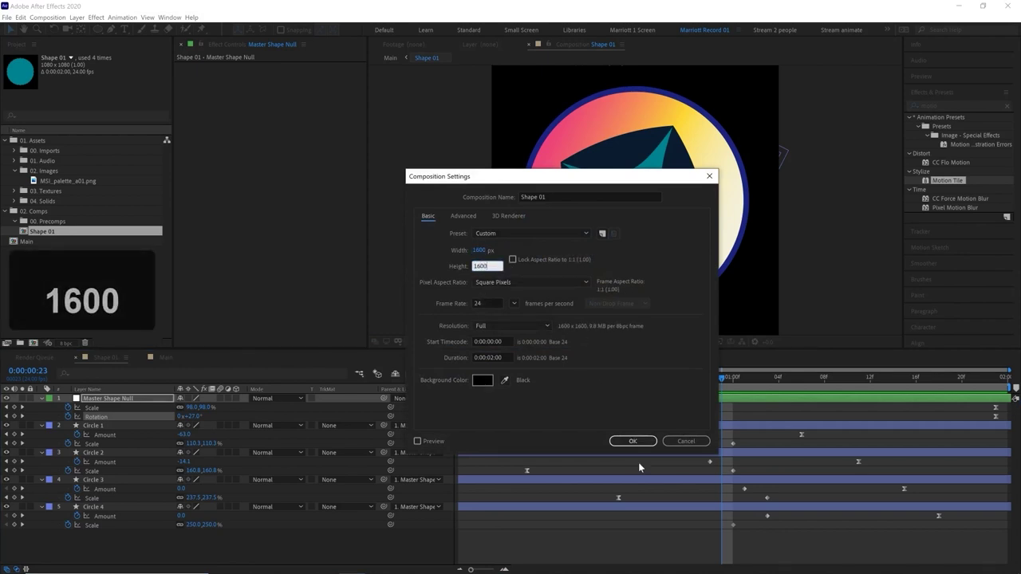
pyautogui.click(633, 442)
pyautogui.scroll(-1, 550, 171)
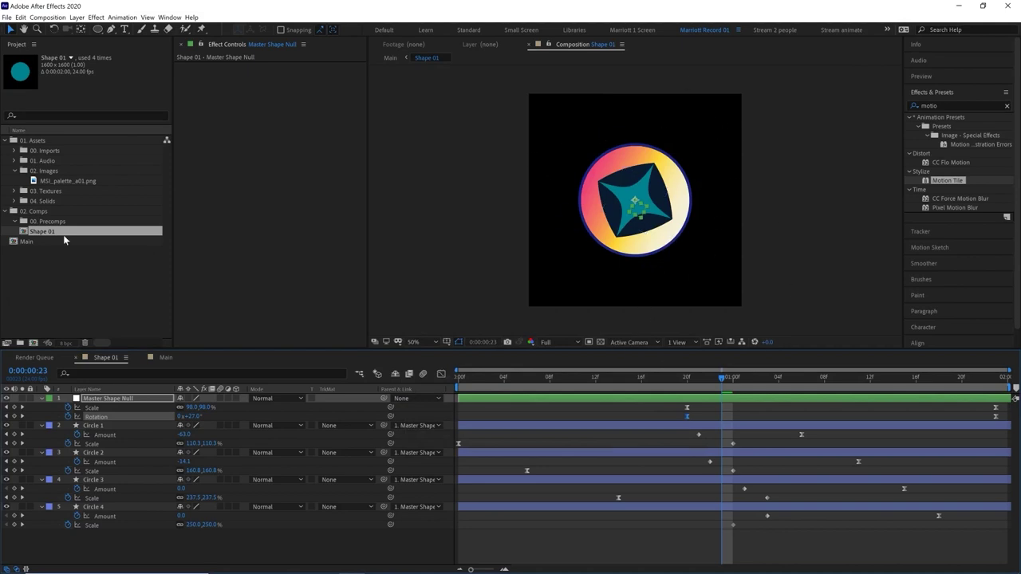
# - Return to the Main composition, set the tiled Shape 01 layer's scale to 47%, and scrub through the pattern
pyautogui.doubleClick(26, 241)
pyautogui.click(659, 378)
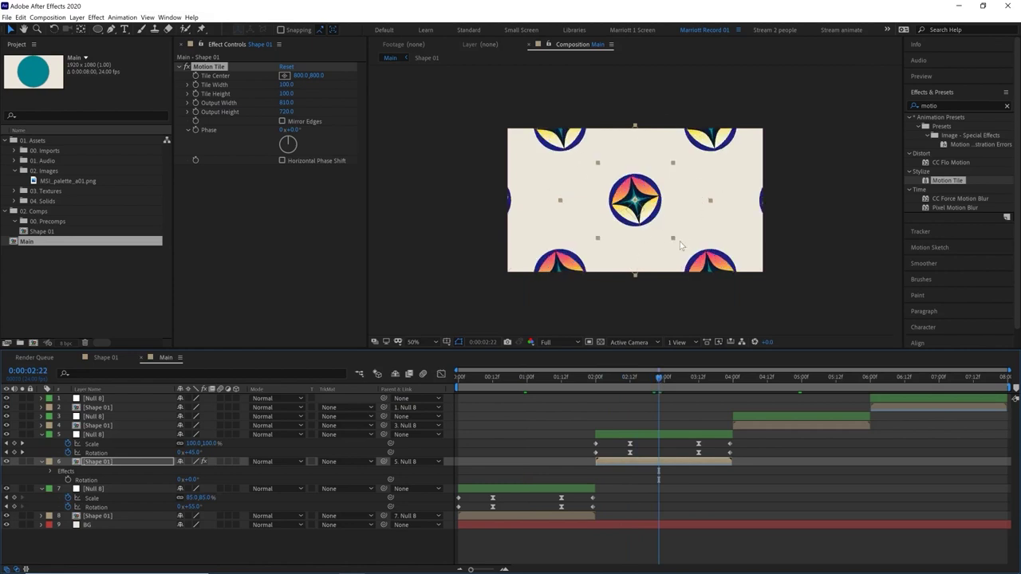
pyautogui.moveTo(658, 377); pyautogui.dragTo(664, 377)
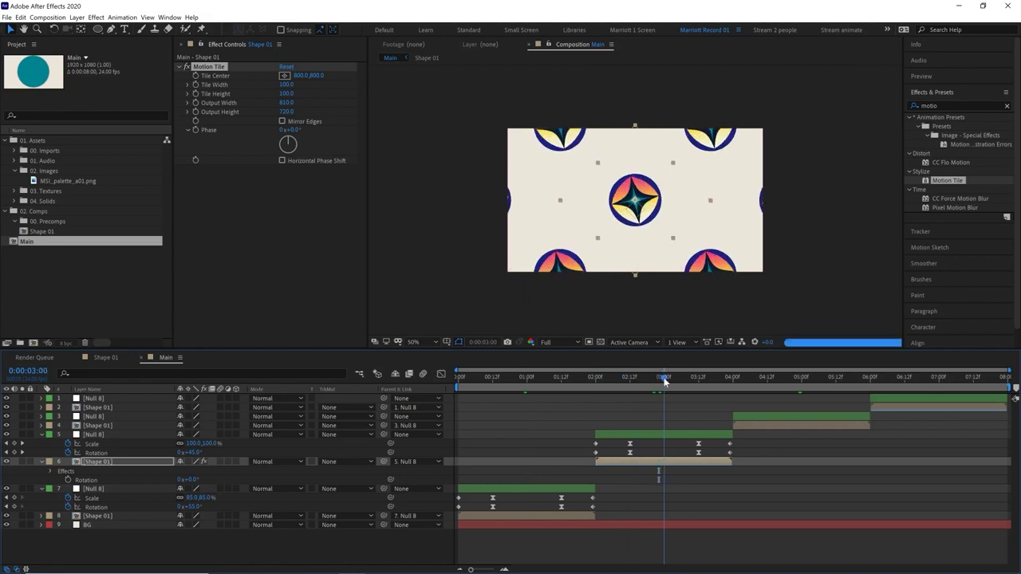
pyautogui.press('s')
pyautogui.moveTo(191, 471); pyautogui.dragTo(186, 463)
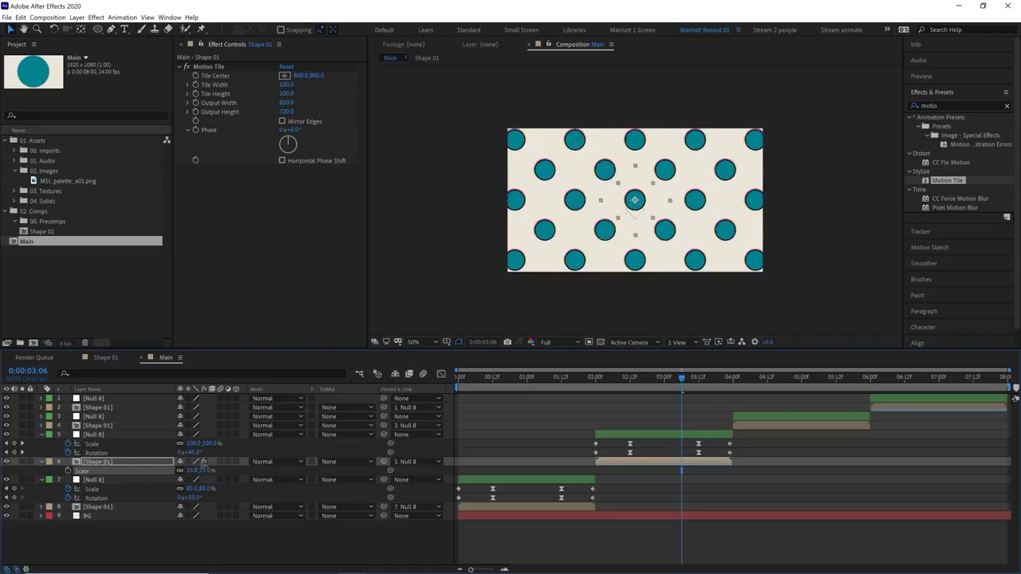
pyautogui.moveTo(204, 462); pyautogui.dragTo(210, 463)
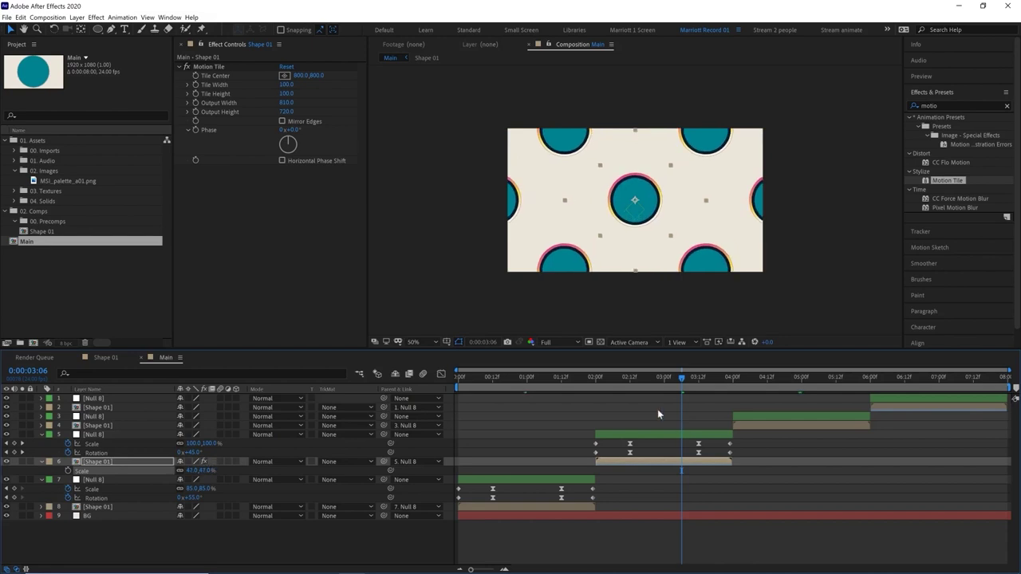
pyautogui.moveTo(622, 380); pyautogui.dragTo(673, 381)
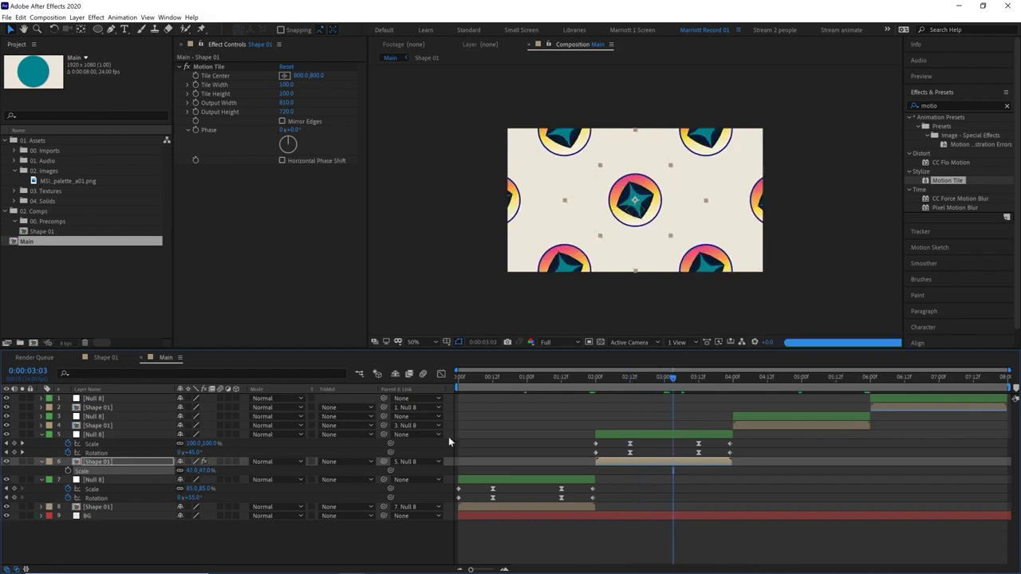
# - Play and scrub the Main composition to examine how the single shape cuts to the tiled pattern at 0:00:02:00
pyautogui.click(559, 377)
pyautogui.press('space')
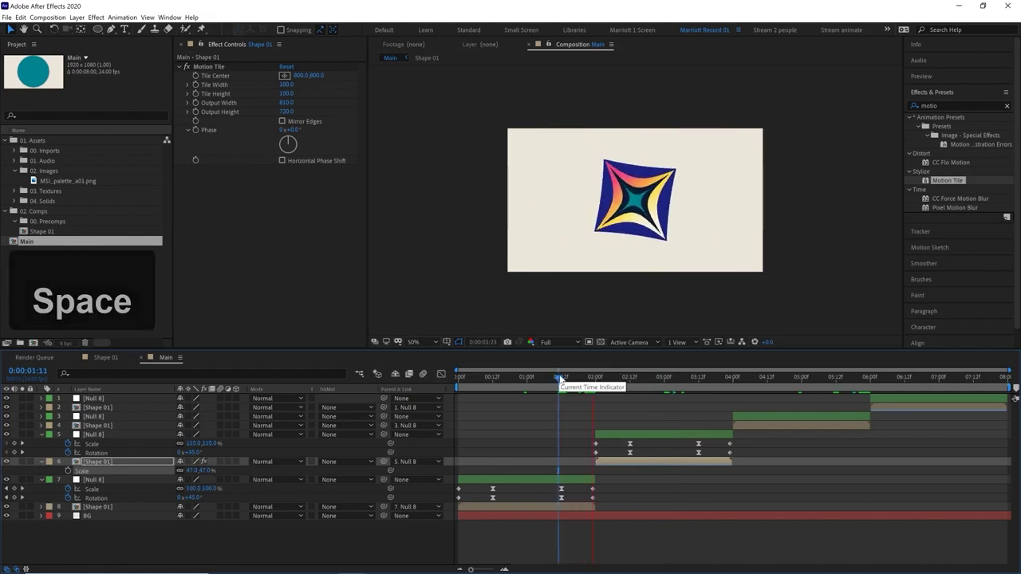
pyautogui.moveTo(564, 378); pyautogui.dragTo(520, 381)
pyautogui.press('space')
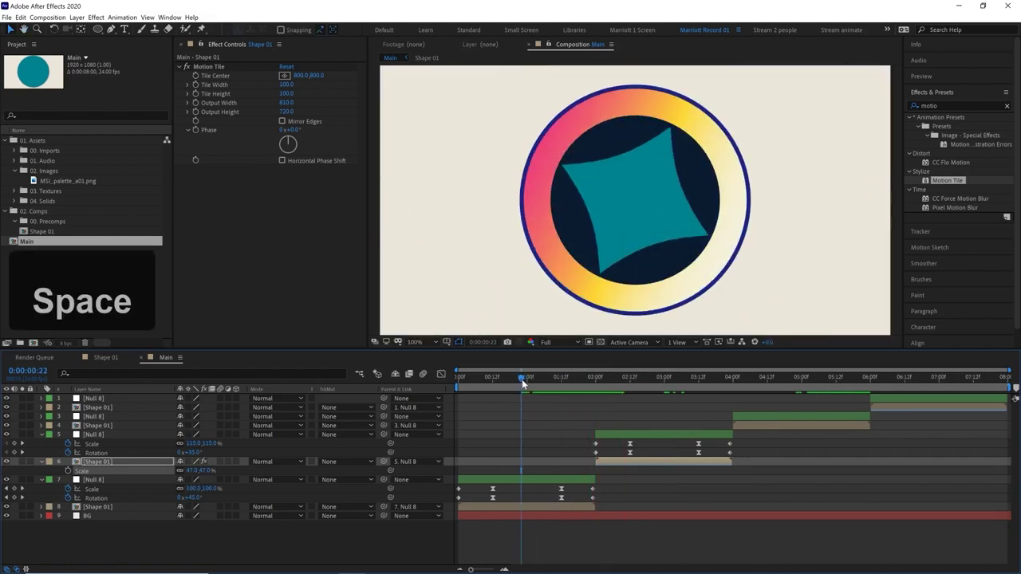
pyautogui.click(551, 377)
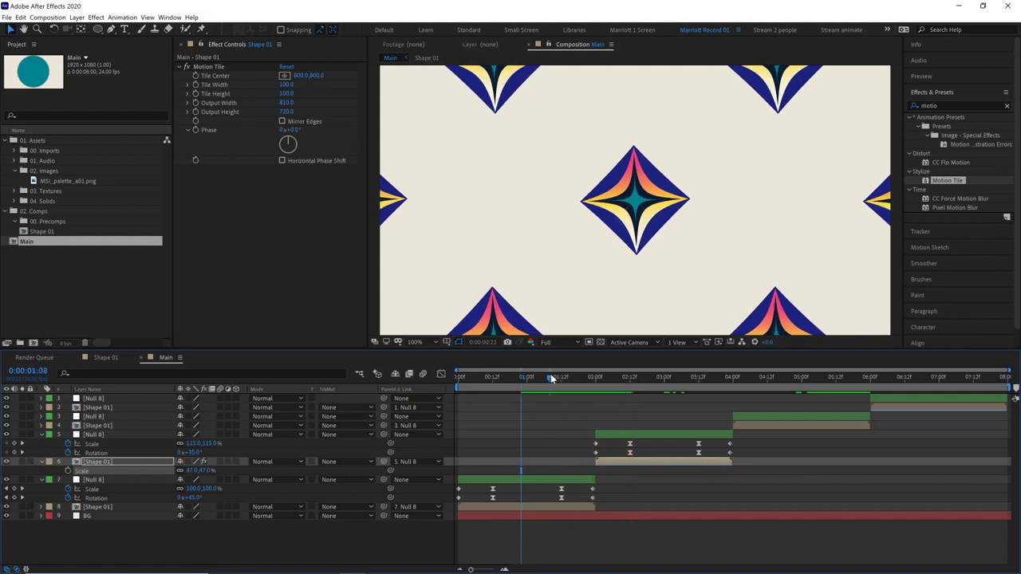
pyautogui.press('space')
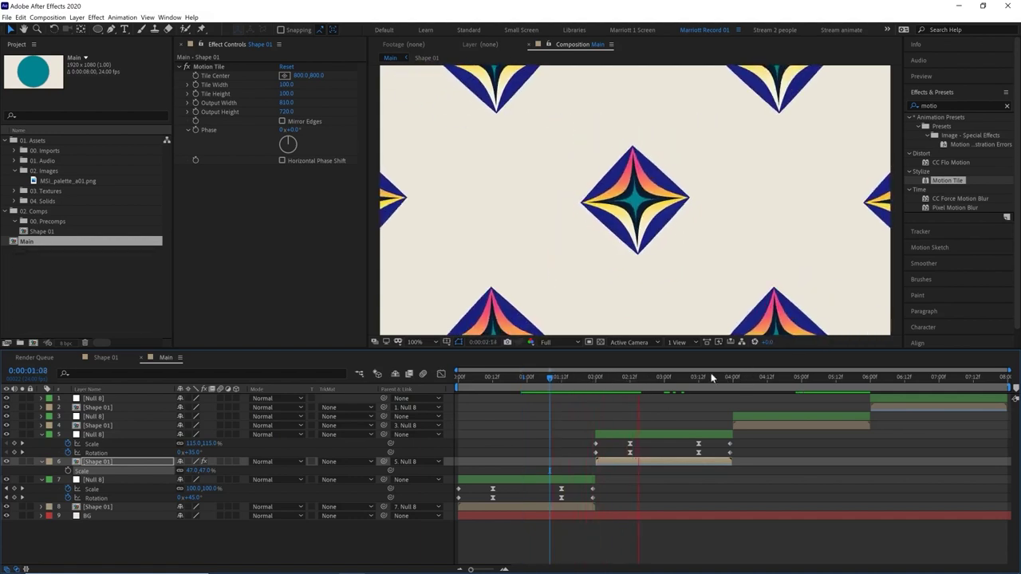
pyautogui.moveTo(563, 379); pyautogui.dragTo(636, 378)
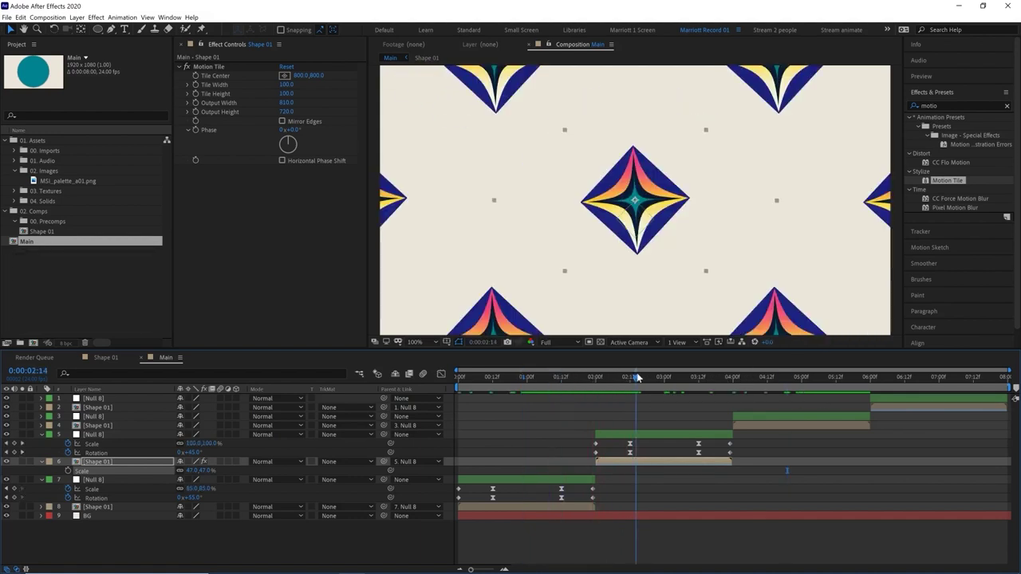
pyautogui.click(790, 376)
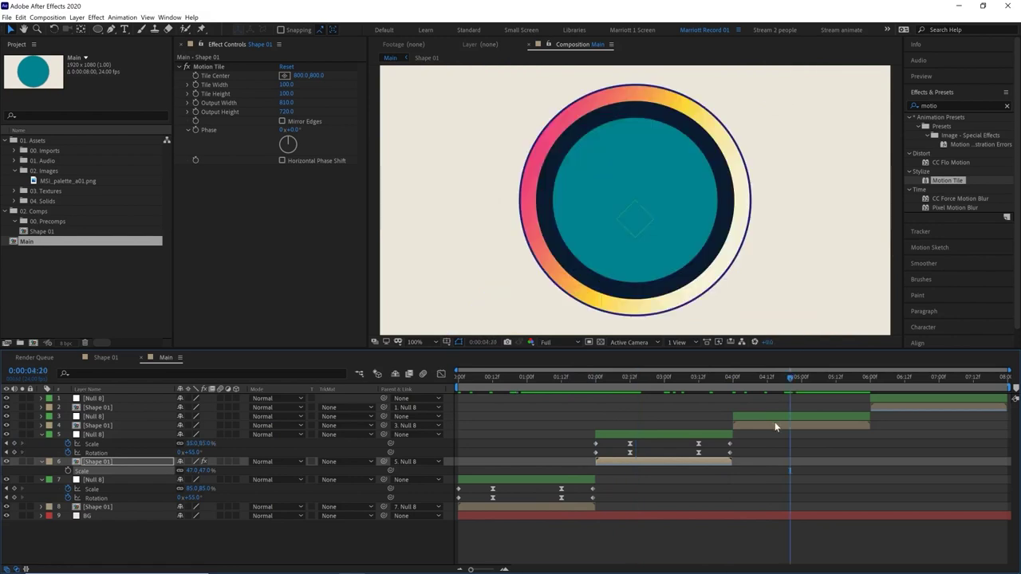
# - Copy the Motion Tile effect from the Shape 01 layer starting at 0:00:02:00 to the one starting at 0:00:04:00
pyautogui.click(770, 427)
pyautogui.press(',')
pyautogui.press(',')
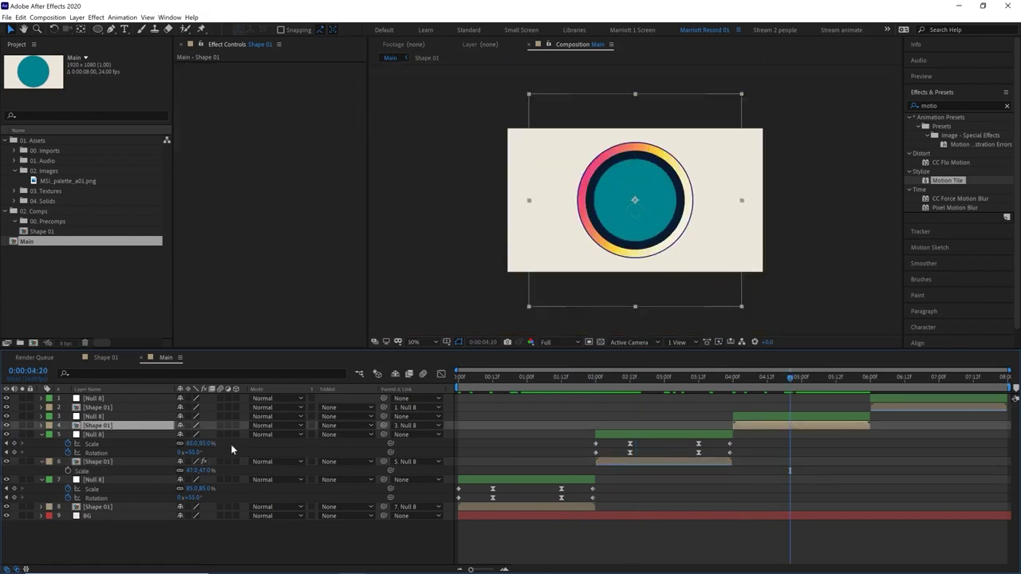
pyautogui.click(655, 466)
pyautogui.click(230, 72)
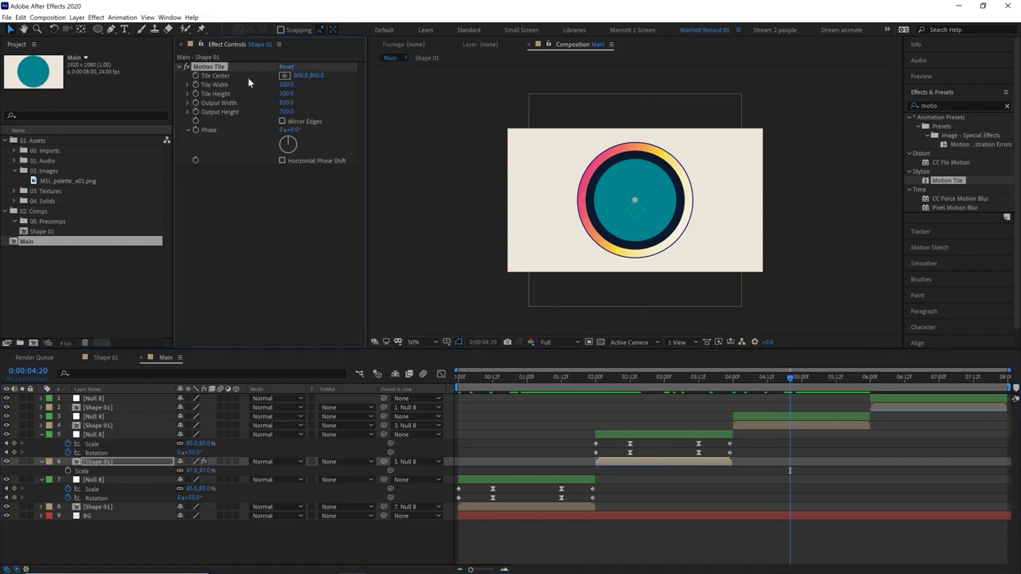
pyautogui.hotkey('ctrl', 'c')
pyautogui.click(792, 426)
pyautogui.hotkey('ctrl', 'v')
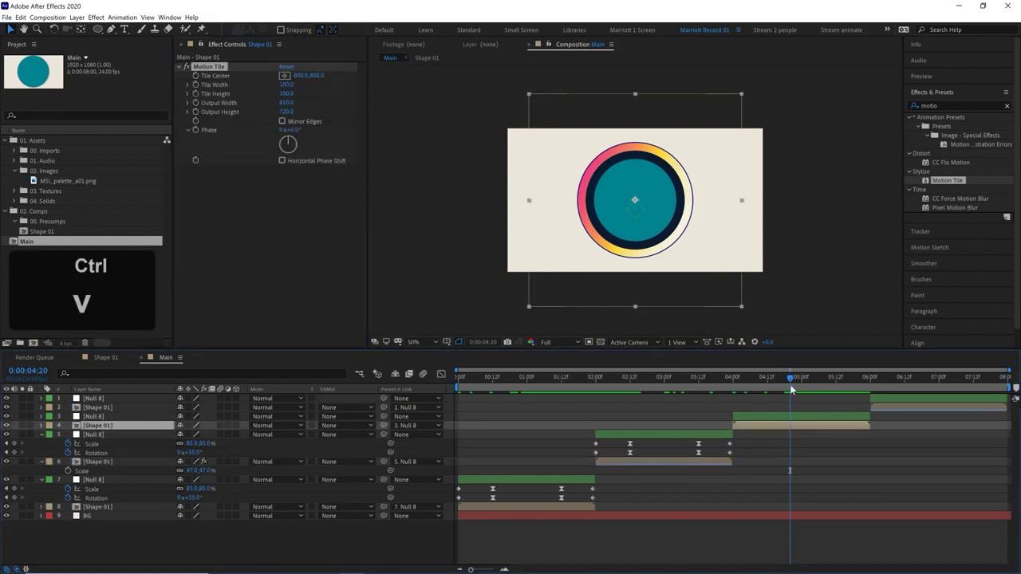
# - Set the scale of the Shape 01 layer starting at 0:00:04:00 to 20% and its Motion Tile output to 970 wide, 980 high
pyautogui.press('s')
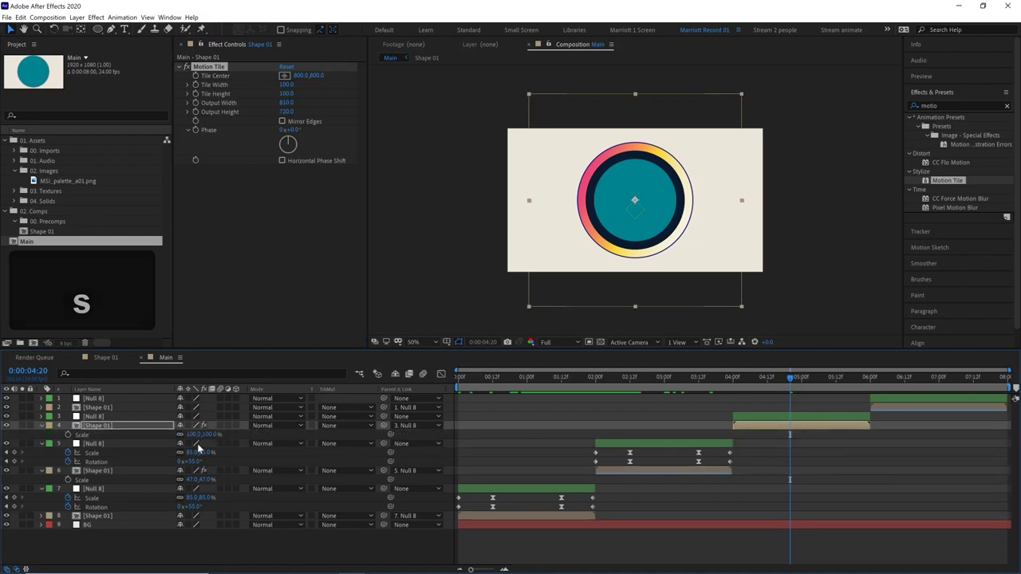
pyautogui.moveTo(212, 440); pyautogui.dragTo(192, 443)
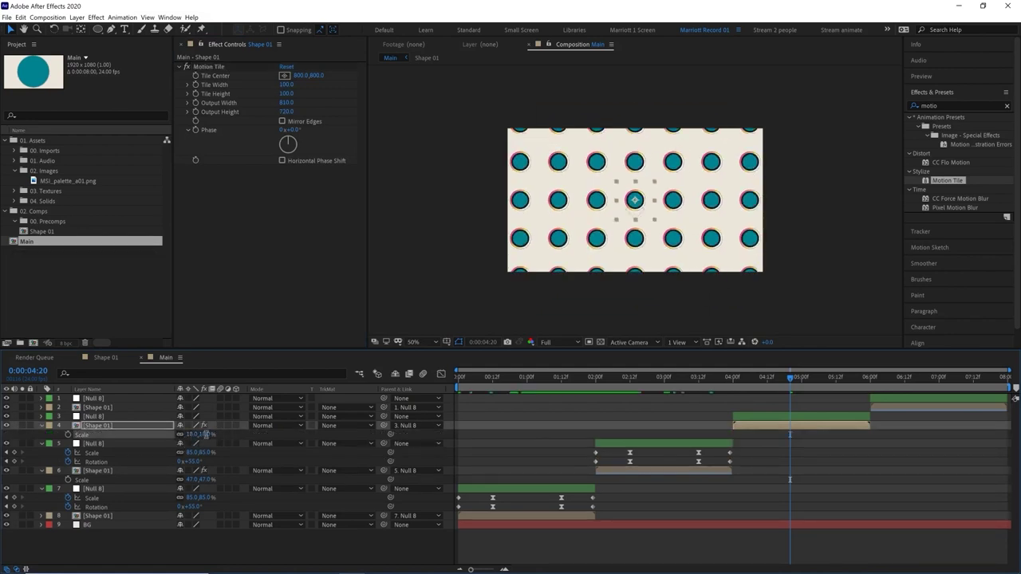
pyautogui.click(206, 435)
pyautogui.write('20')
pyautogui.press('Return')
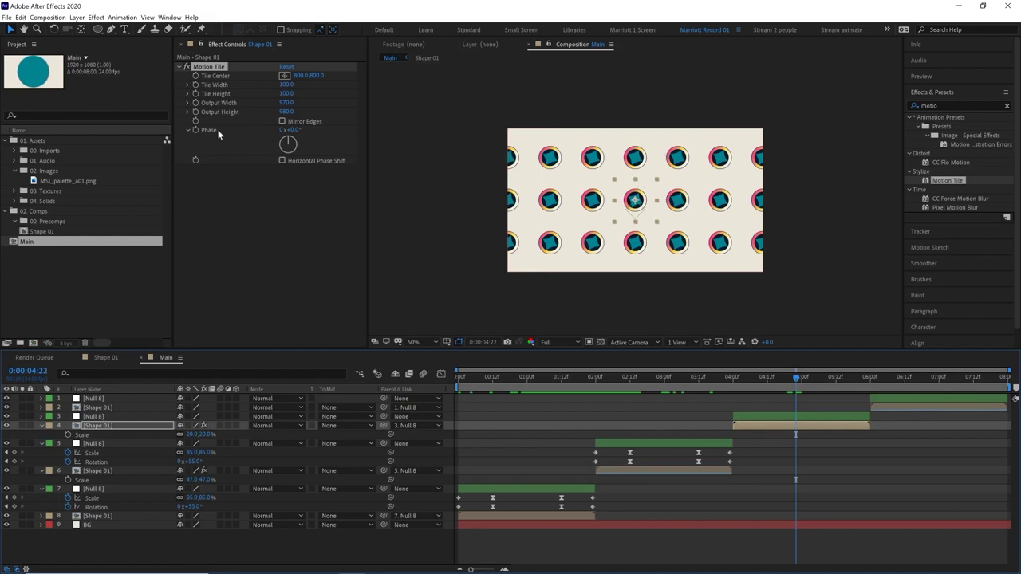
# - Set the Motion Tile phase of the Shape 01 layer starting at 0:00:04:00 to 180° and check the frame at 0:00:05:00
pyautogui.moveTo(288, 129); pyautogui.dragTo(311, 130)
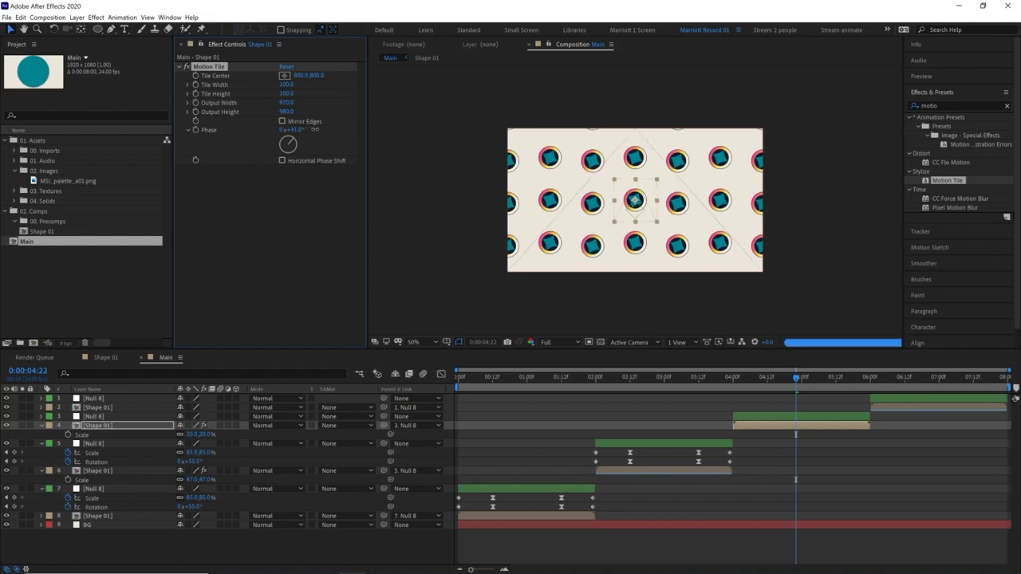
pyautogui.click(295, 130)
pyautogui.write('180')
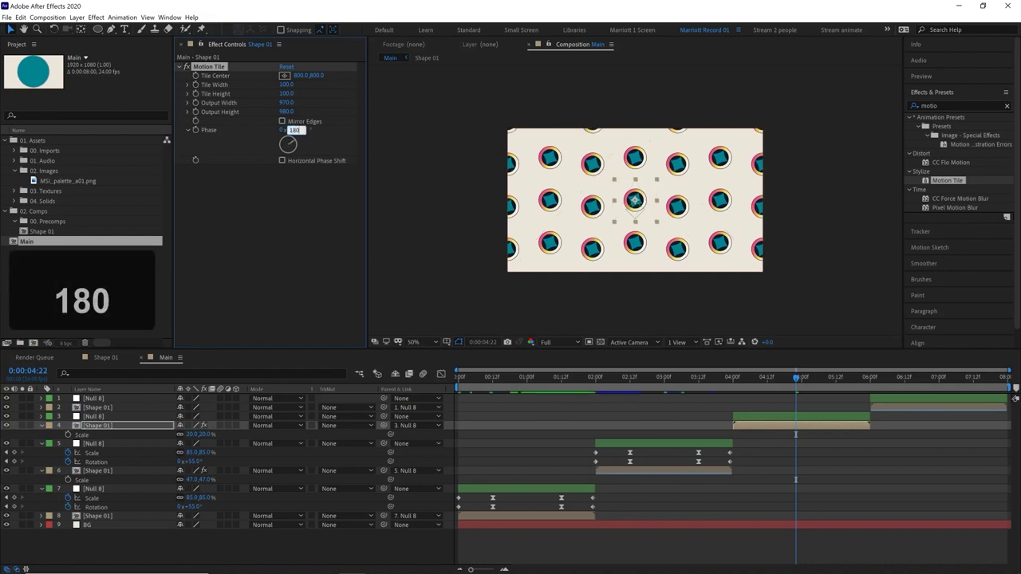
pyautogui.press('Return')
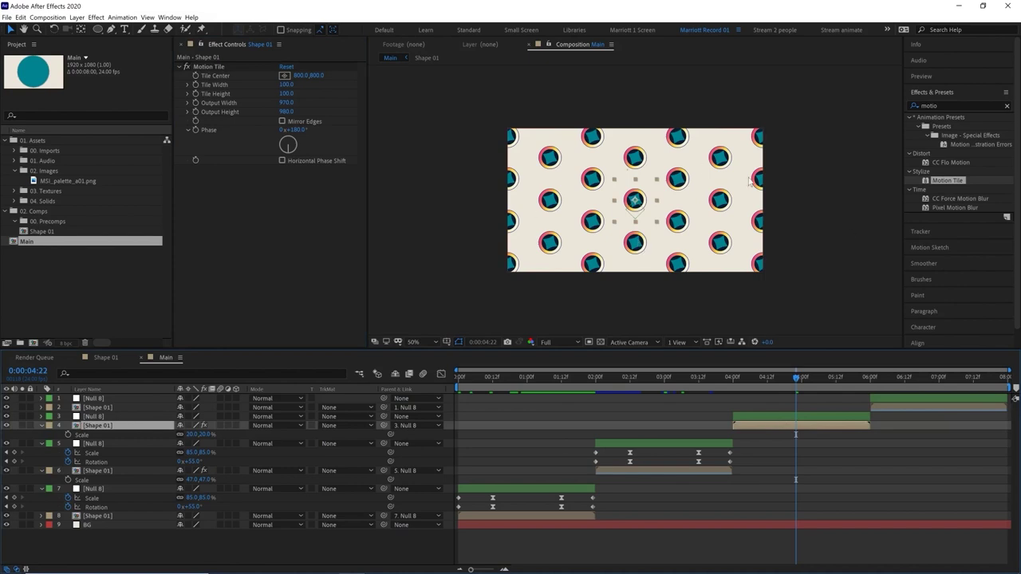
pyautogui.click(801, 382)
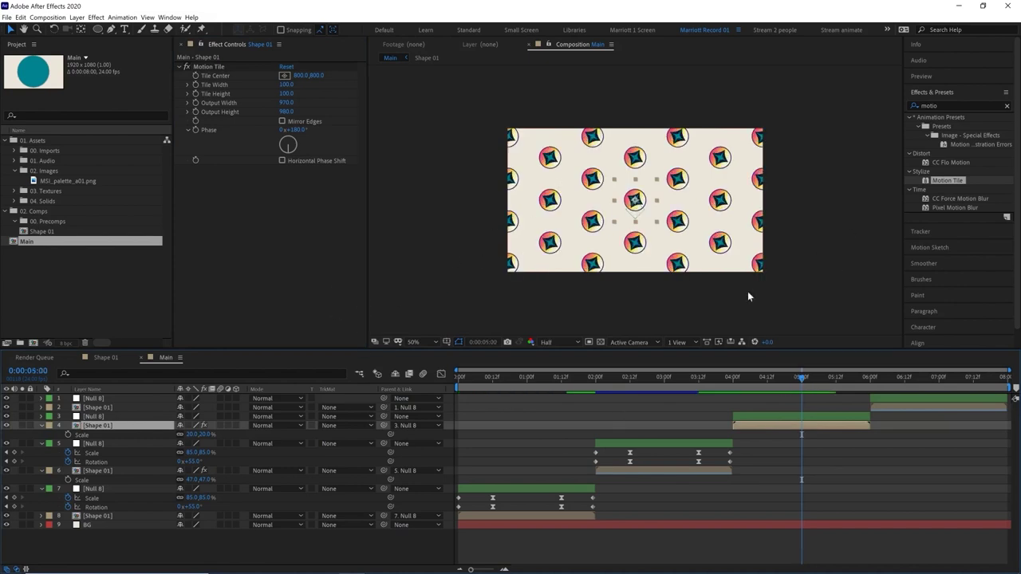
# - Turn on Mirror Edges in Motion Tile for both tiled Shape 01 layers, starting at 0:00:04:00 and 0:00:02:00
pyautogui.click(282, 122)
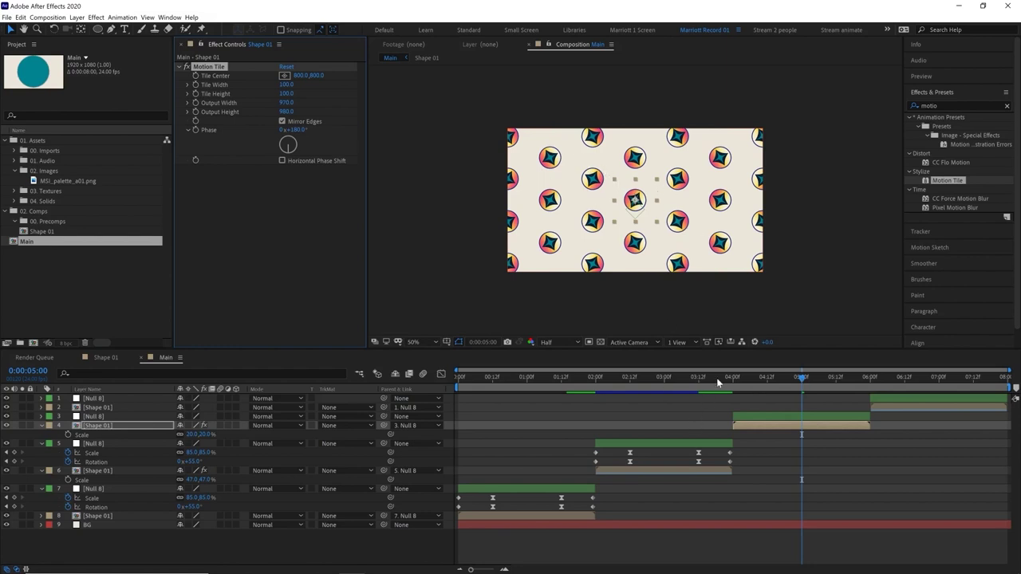
pyautogui.moveTo(716, 378); pyautogui.dragTo(804, 377)
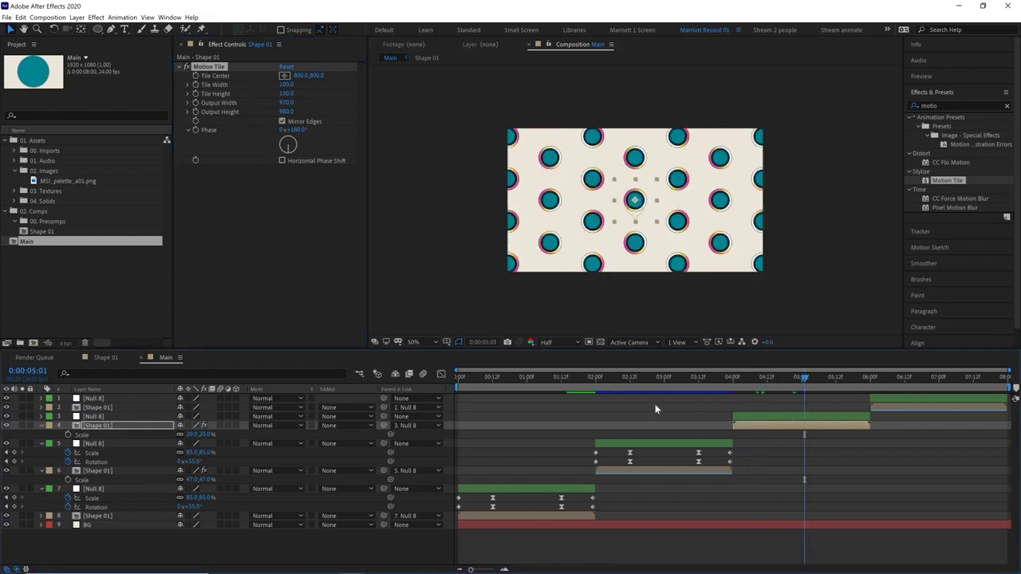
pyautogui.moveTo(655, 409); pyautogui.dragTo(661, 400)
pyautogui.click(658, 471)
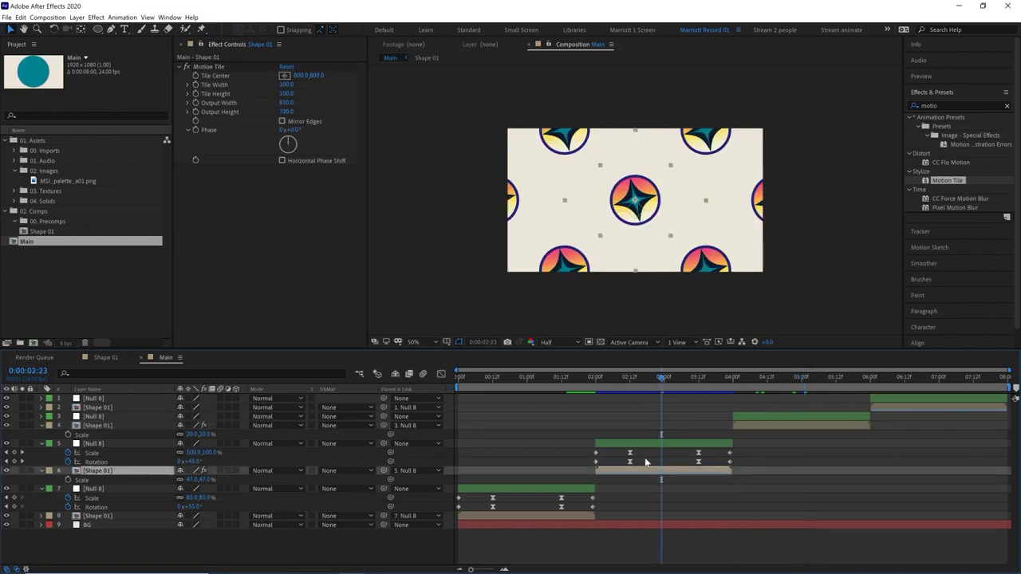
pyautogui.click(281, 121)
# - Reduce the scale of the Shape 01 layer starting at 0:00:04:00 to 14%
pyautogui.click(807, 377)
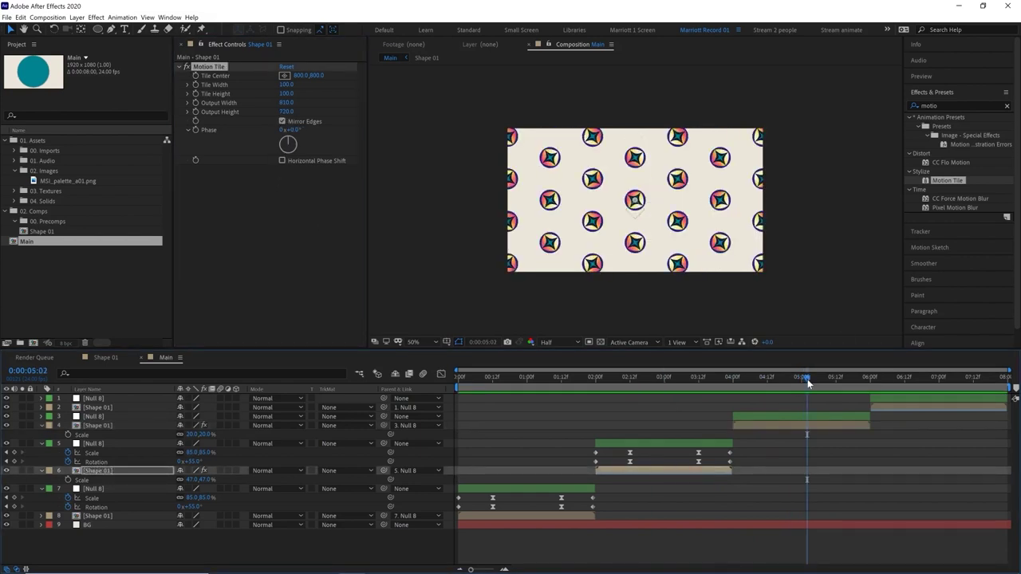
pyautogui.click(533, 423)
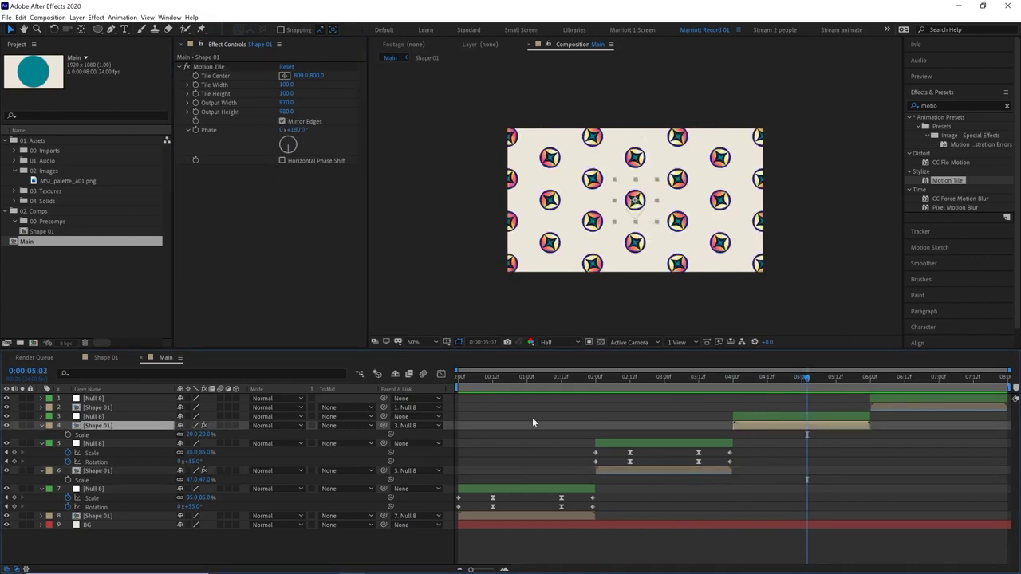
pyautogui.click(205, 435)
pyautogui.write('14')
pyautogui.press('Return')
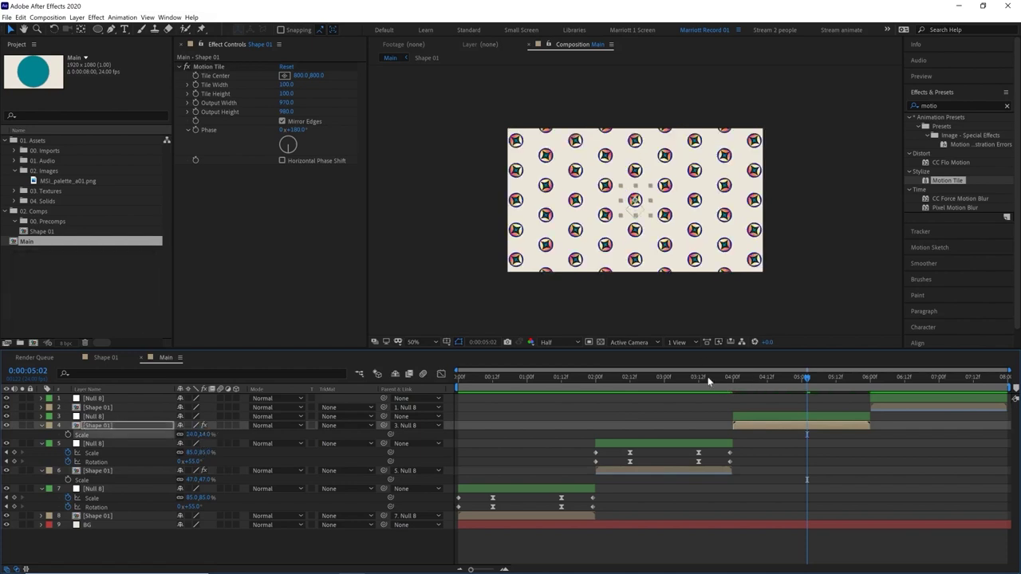
# - Preview the denser tiled pattern through the timeline and save the project
pyautogui.moveTo(734, 382); pyautogui.dragTo(813, 376)
pyautogui.press('space')
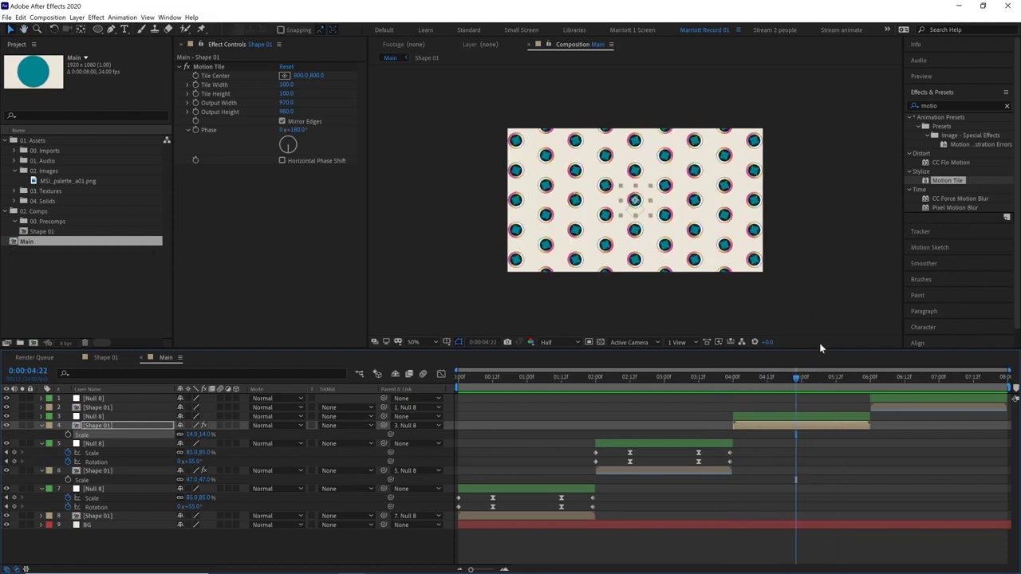
pyautogui.press('space')
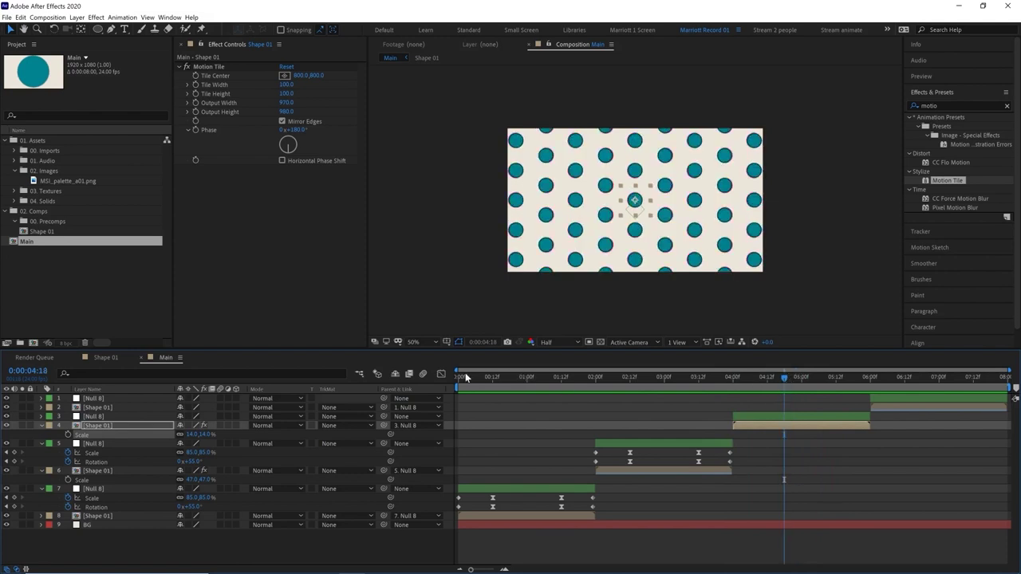
pyautogui.moveTo(474, 378); pyautogui.dragTo(805, 377)
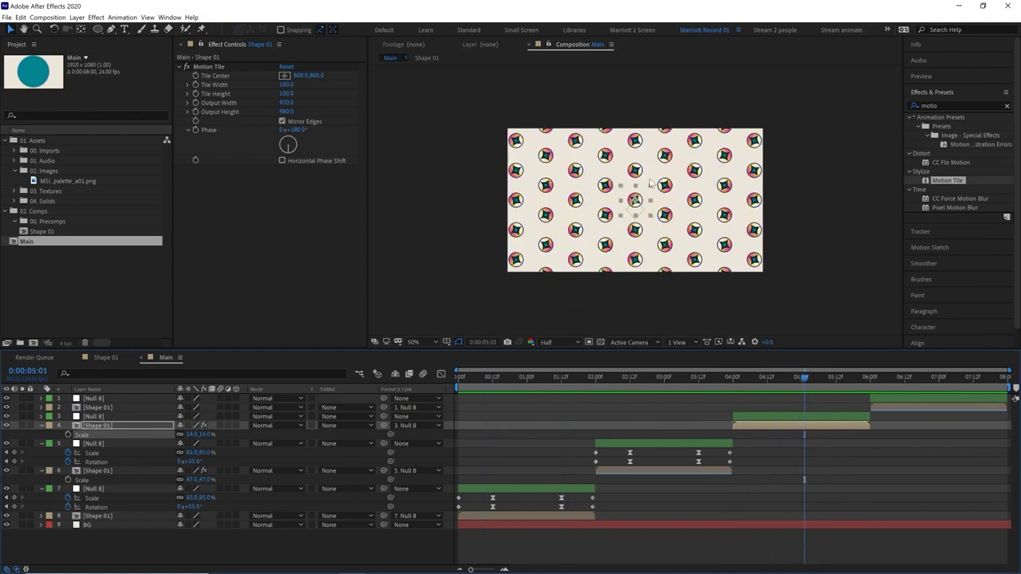
pyautogui.hotkey('ctrl', 's')
pyautogui.moveTo(741, 383); pyautogui.dragTo(811, 382)
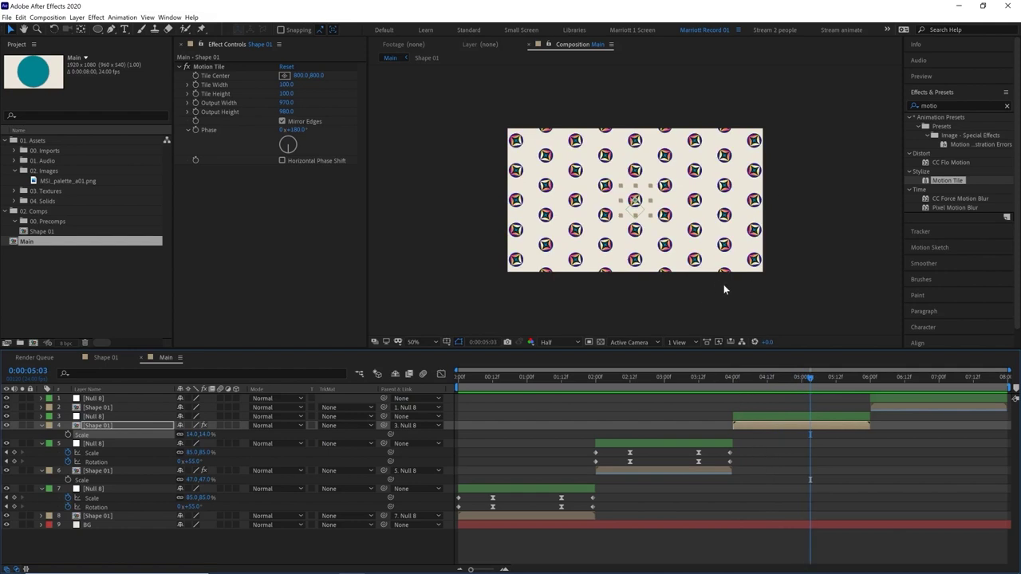
# - Scrub the tiled pattern around 0:00:05:00 and compare it with the untiled section at 0:00:07:00
pyautogui.click(558, 343)
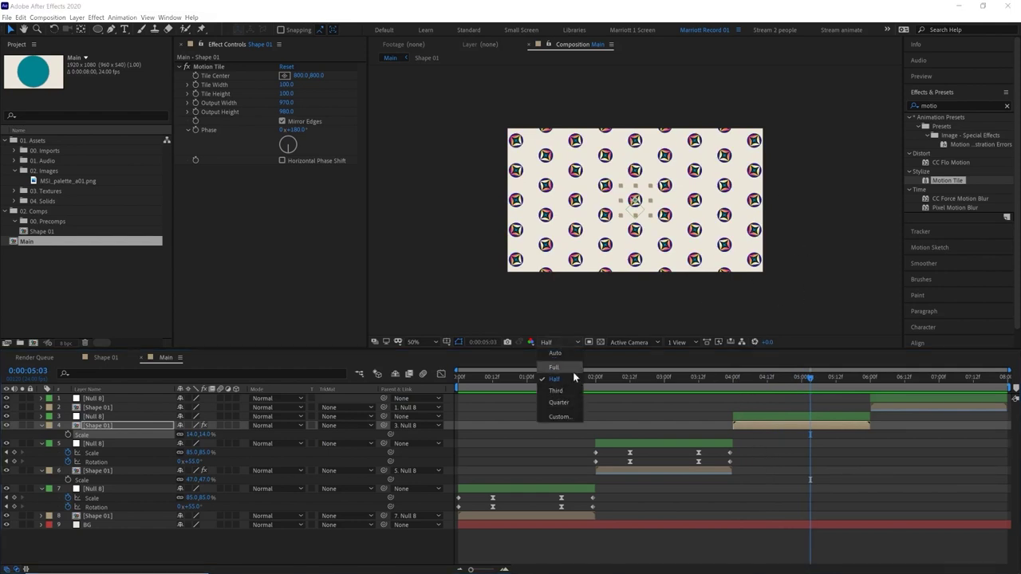
pyautogui.click(817, 383)
pyautogui.moveTo(904, 378); pyautogui.dragTo(810, 379)
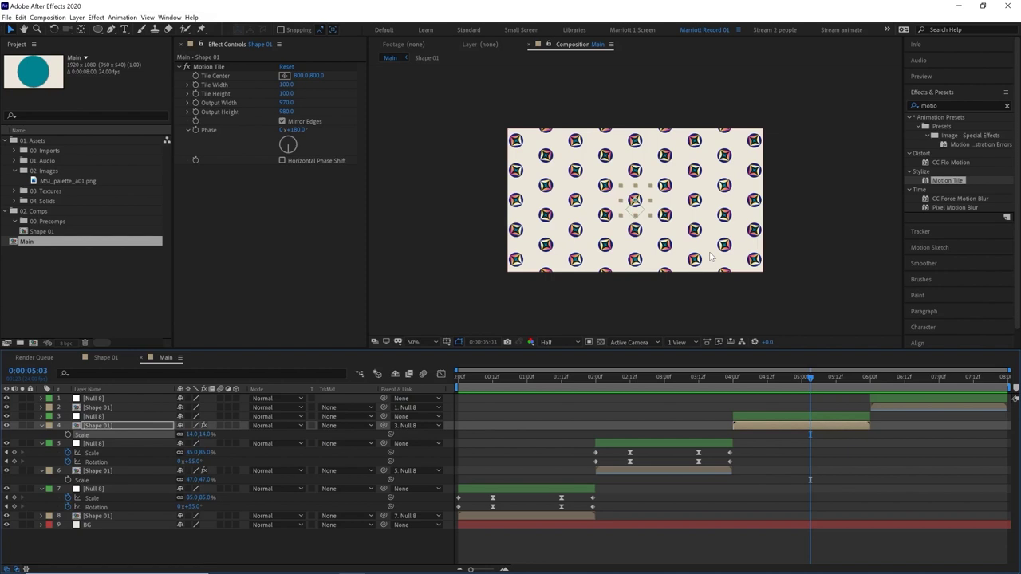
pyautogui.click(778, 380)
pyautogui.moveTo(778, 379); pyautogui.dragTo(824, 379)
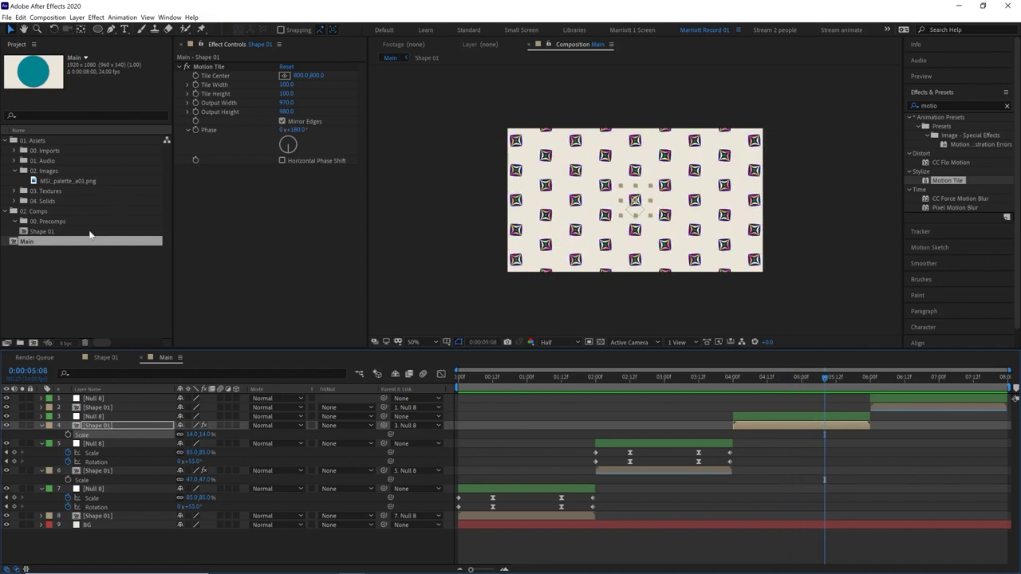
pyautogui.click(789, 380)
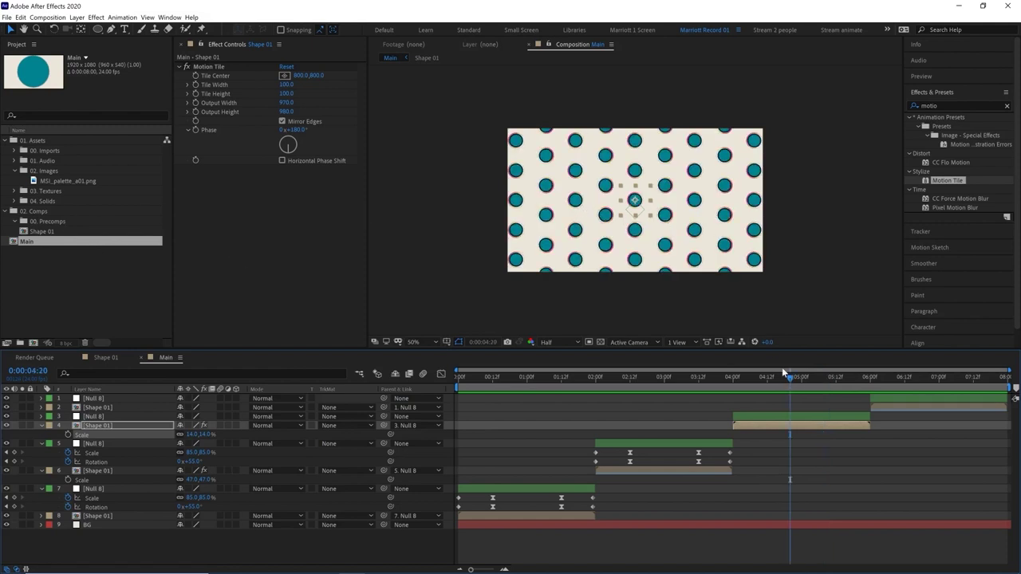
pyautogui.moveTo(790, 380); pyautogui.dragTo(804, 379)
pyautogui.click(873, 407)
pyautogui.click(796, 427)
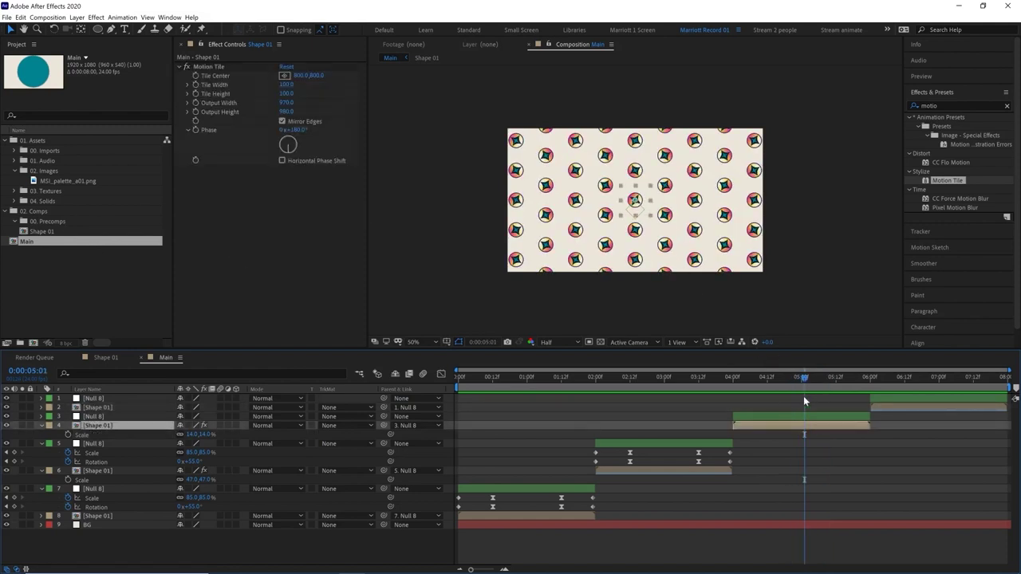
pyautogui.click(939, 379)
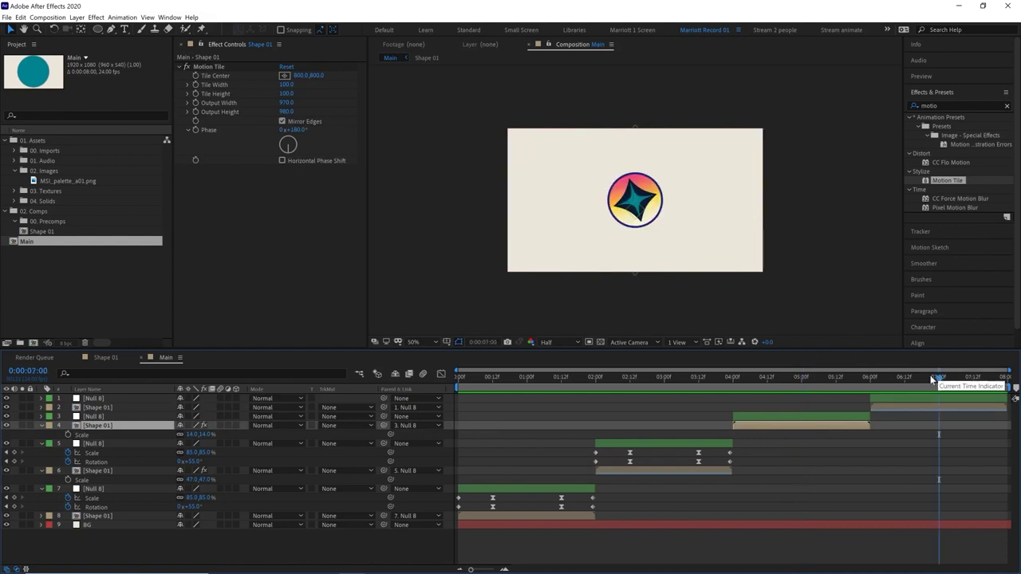
pyautogui.click(792, 378)
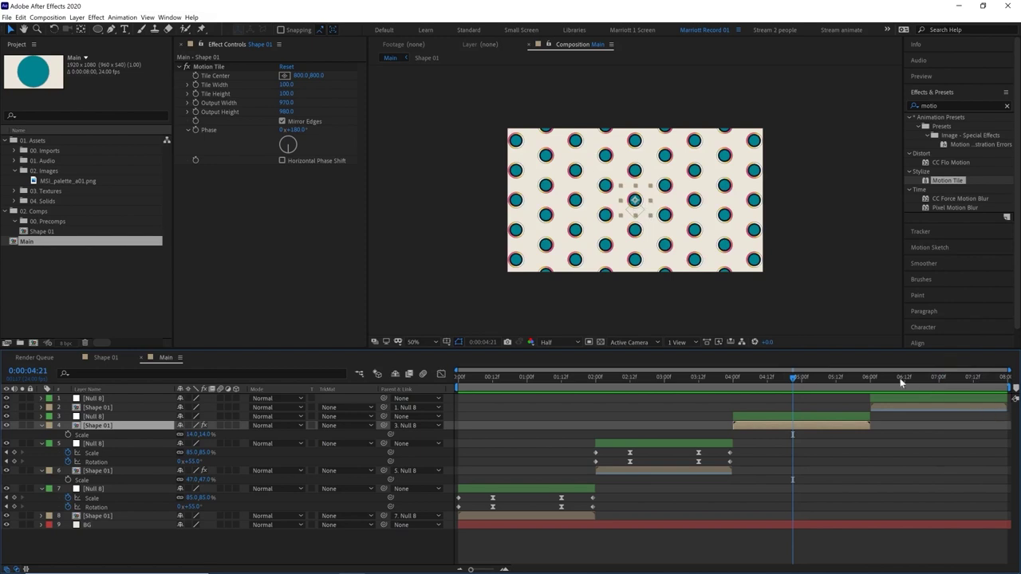
# - Duplicate the Shape 01 precomposition in the project and open the duplicate's timeline
pyautogui.click(48, 232)
pyautogui.click(53, 241)
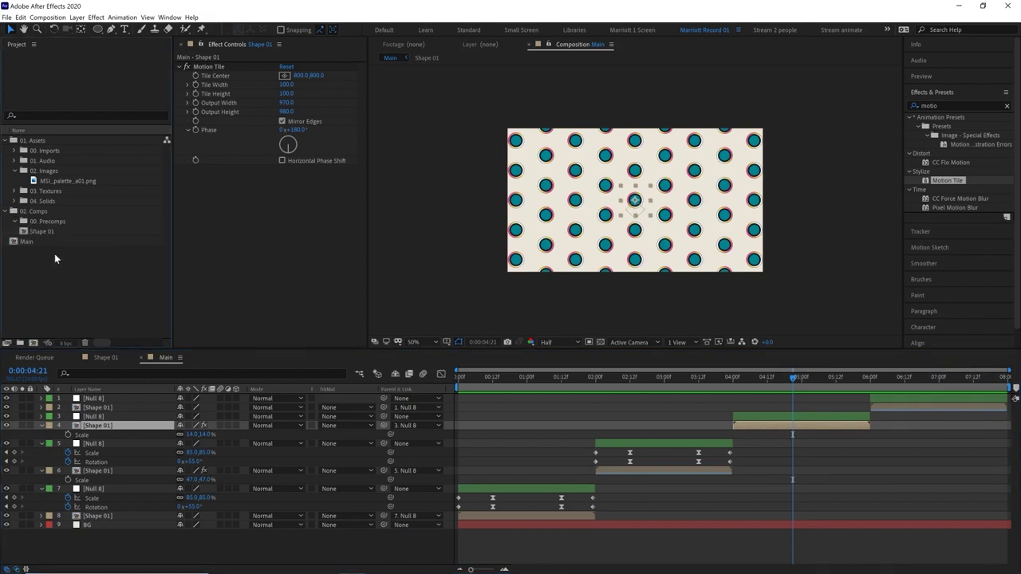
pyautogui.click(44, 231)
pyautogui.hotkey('ctrl', 'space')
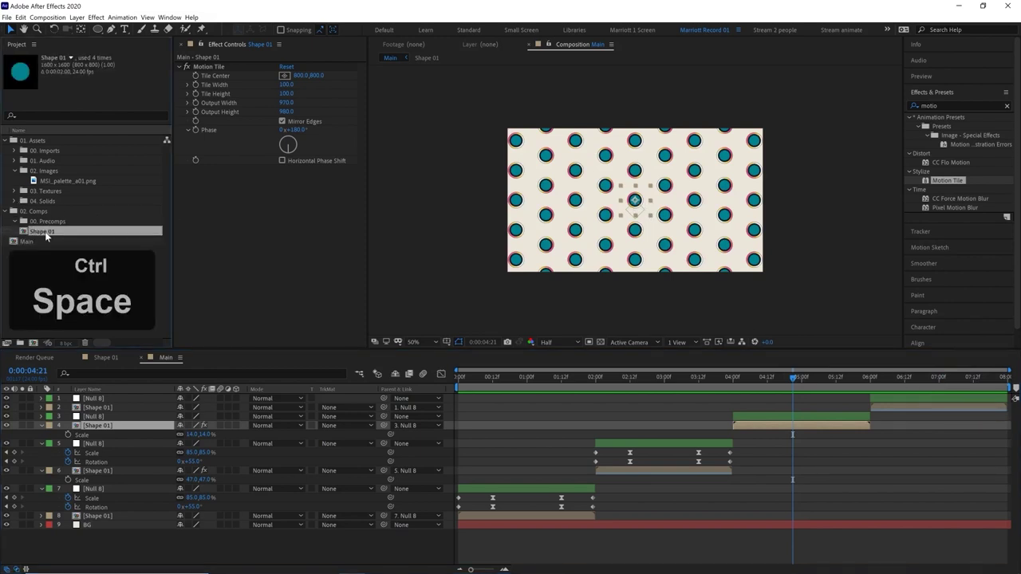
pyautogui.hotkey('ctrl', 'd')
pyautogui.doubleClick(54, 243)
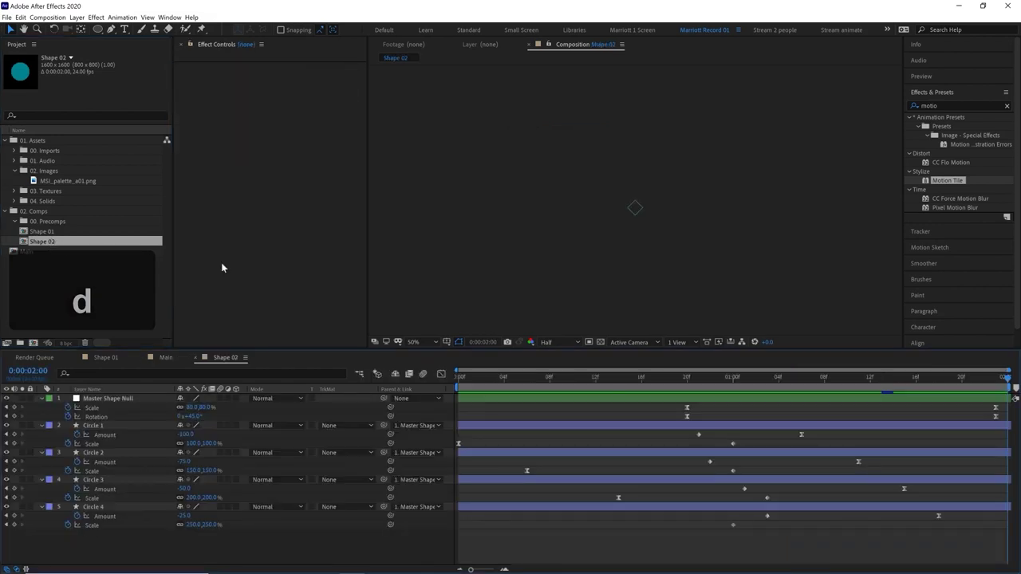
# - Set the Shape 02 composition's width and height to 160 px each
pyautogui.click(692, 379)
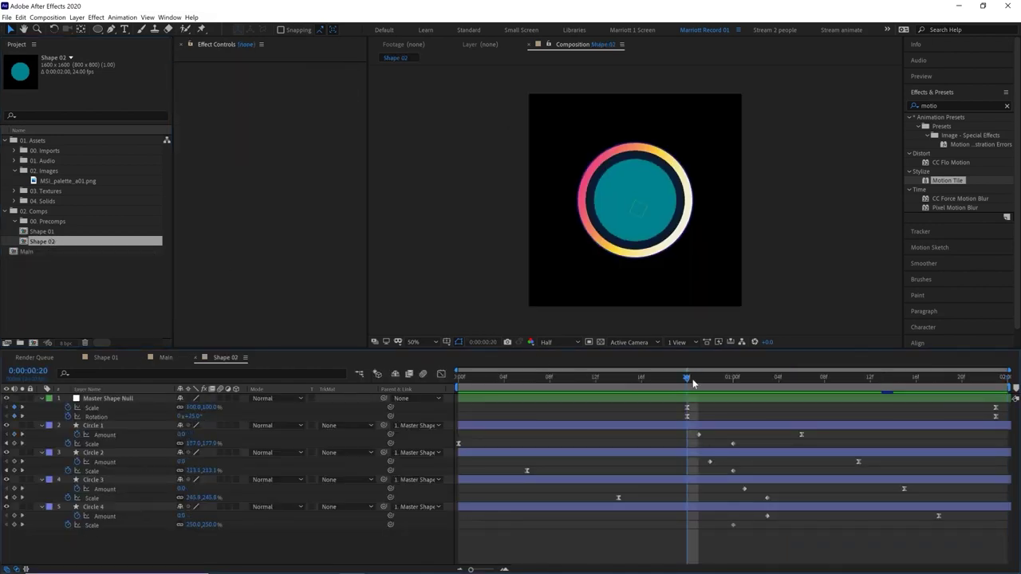
pyautogui.hotkey('ctrl', 'k')
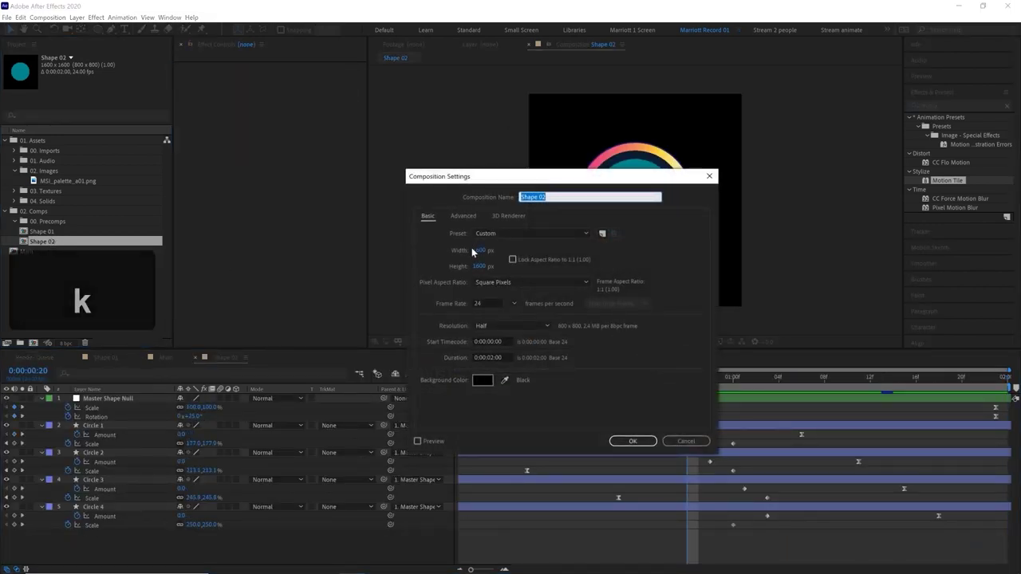
pyautogui.click(479, 250)
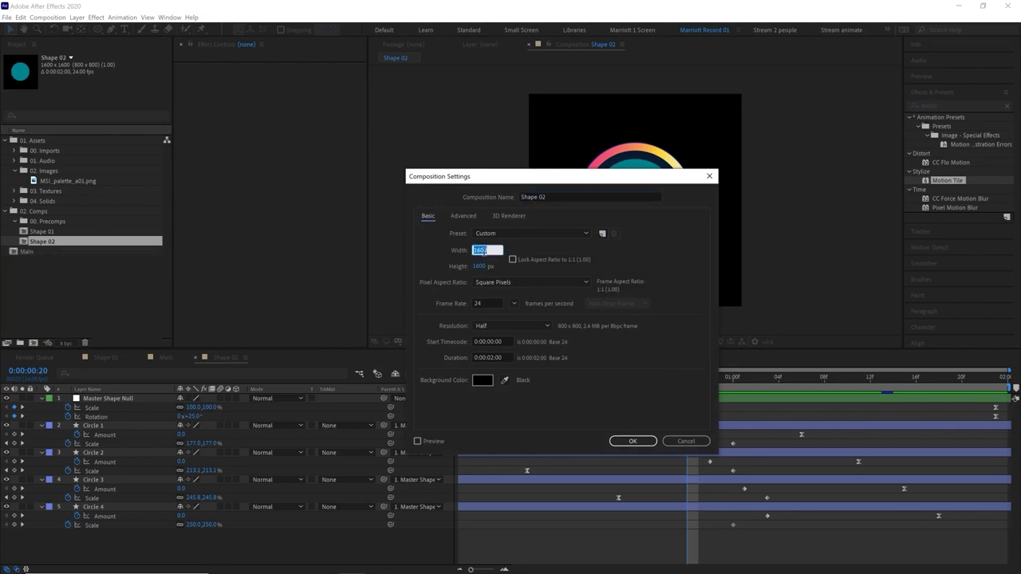
pyautogui.write('160')
pyautogui.click(486, 267)
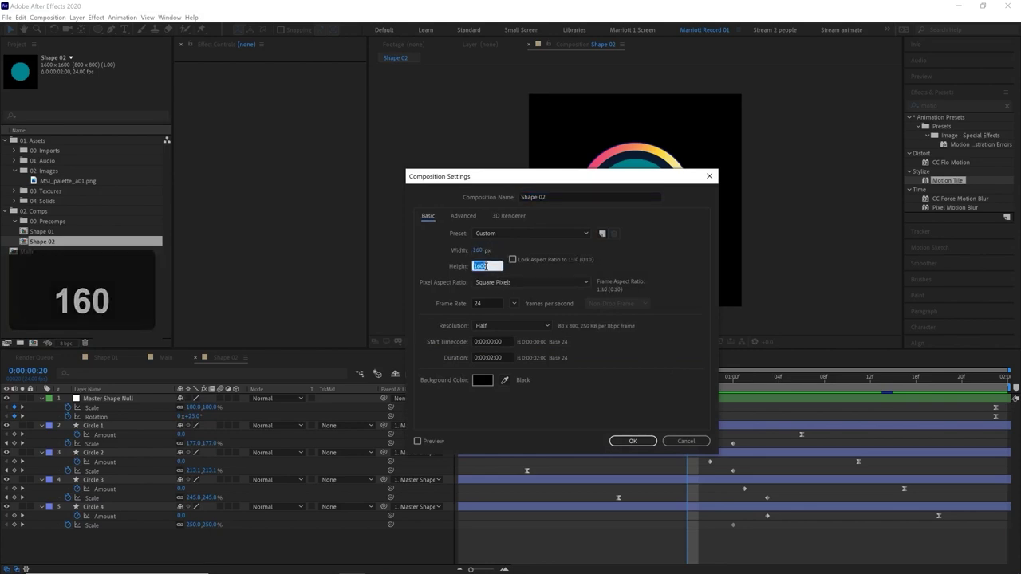
pyautogui.write('160')
pyautogui.press('Return')
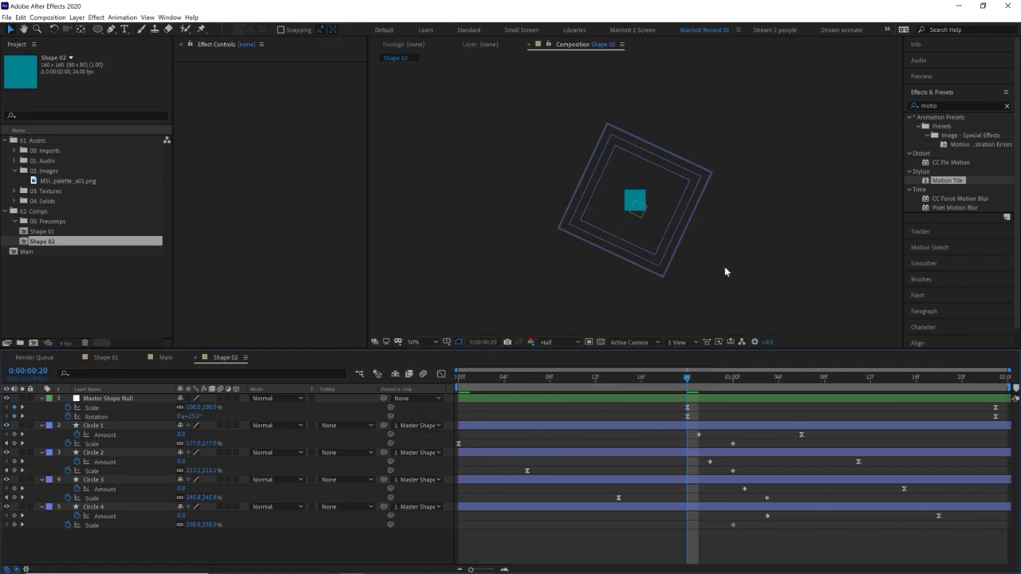
# - Set the Master Shape Null's Scale keyframes to 10% at 0:00:00:20 and 8% at 0:00:01:23
pyautogui.click(708, 398)
pyautogui.press('.')
pyautogui.moveTo(658, 378); pyautogui.dragTo(522, 379)
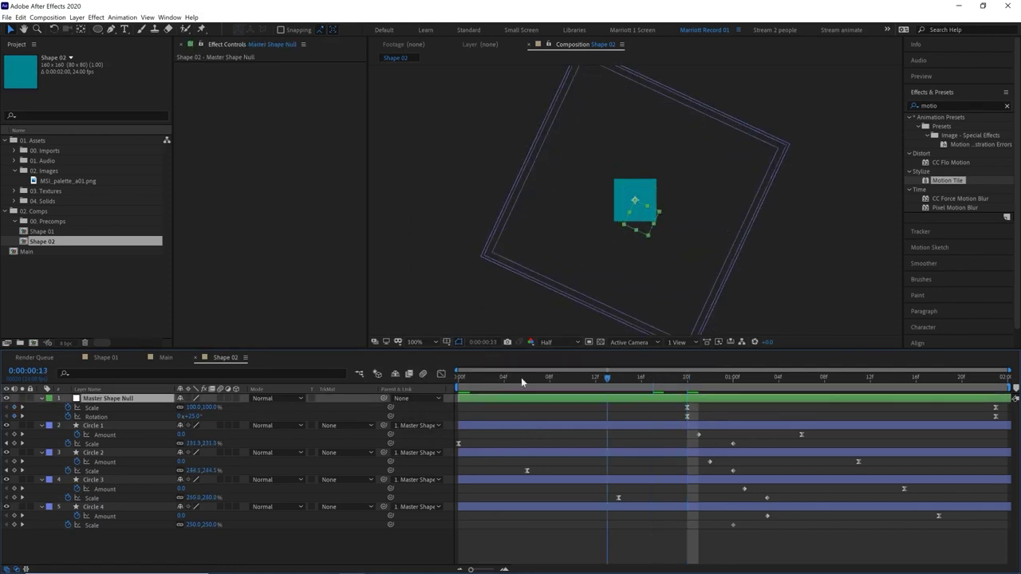
pyautogui.moveTo(607, 377); pyautogui.dragTo(687, 395)
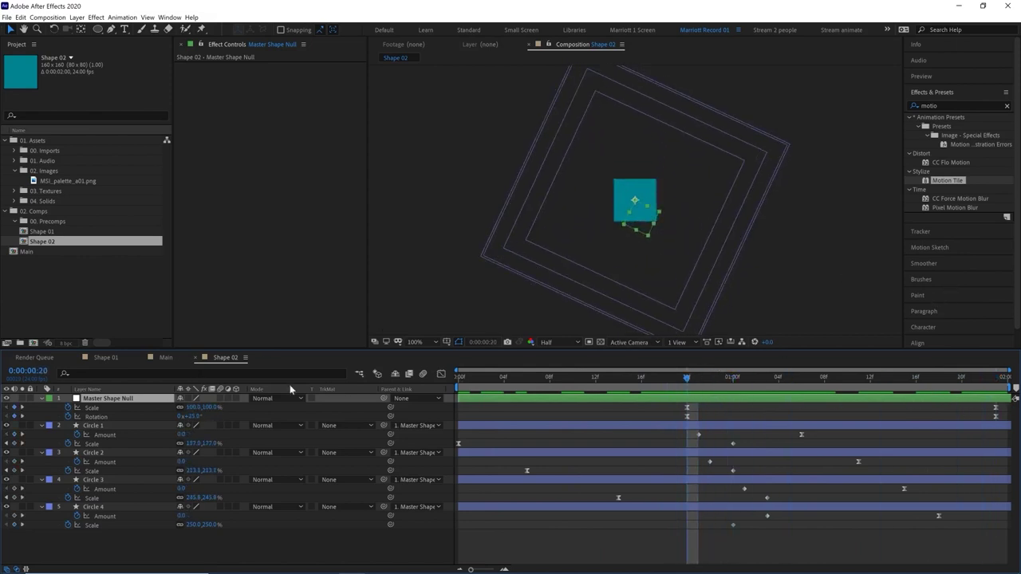
pyautogui.click(996, 407)
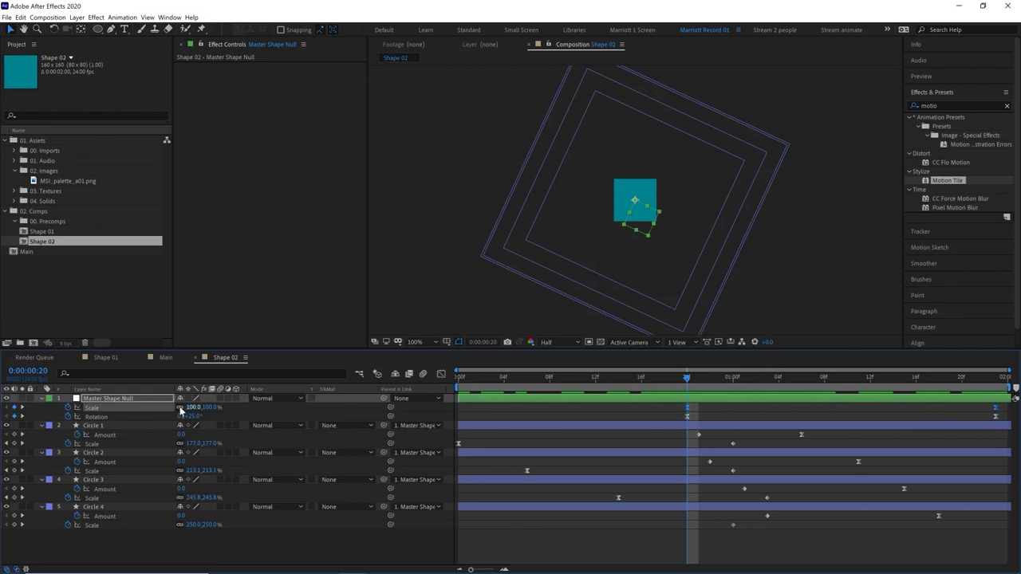
pyautogui.click(209, 408)
pyautogui.write('10')
pyautogui.press('Return')
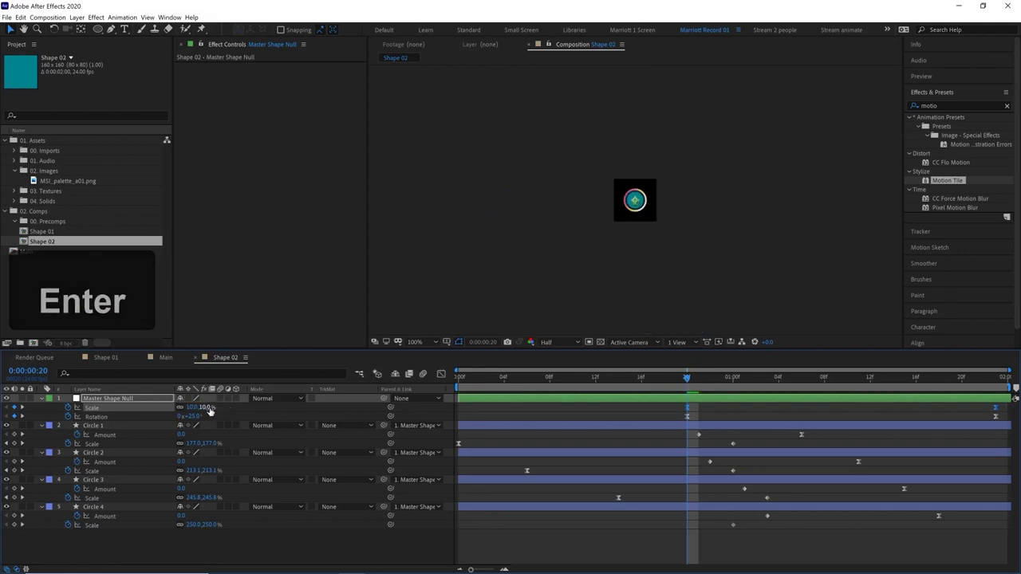
pyautogui.press('End')
pyautogui.press('Return')
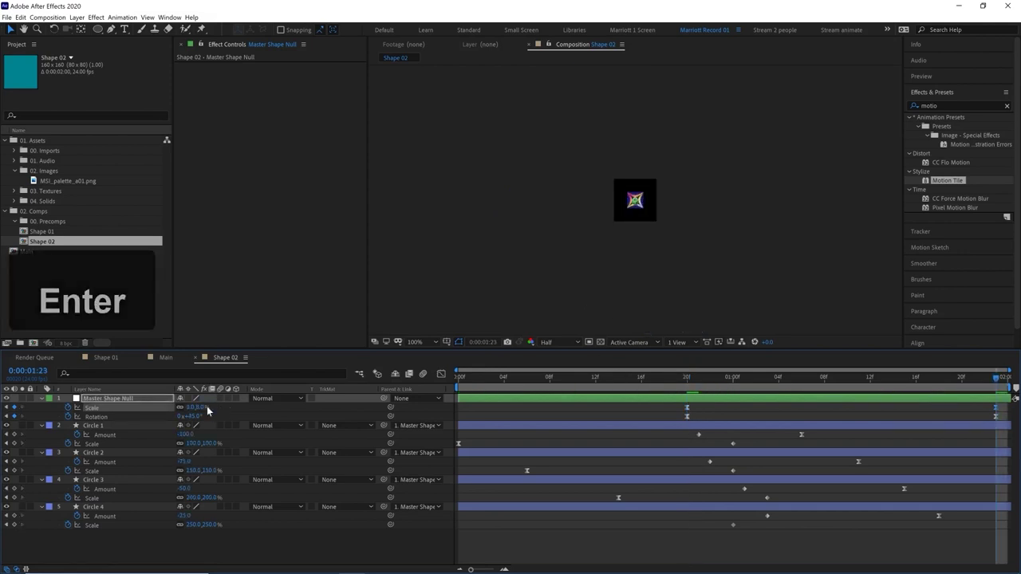
# - Preview the scaled-down Shape 02 animation up close from 0:00:00:20 to the end
pyautogui.press('space')
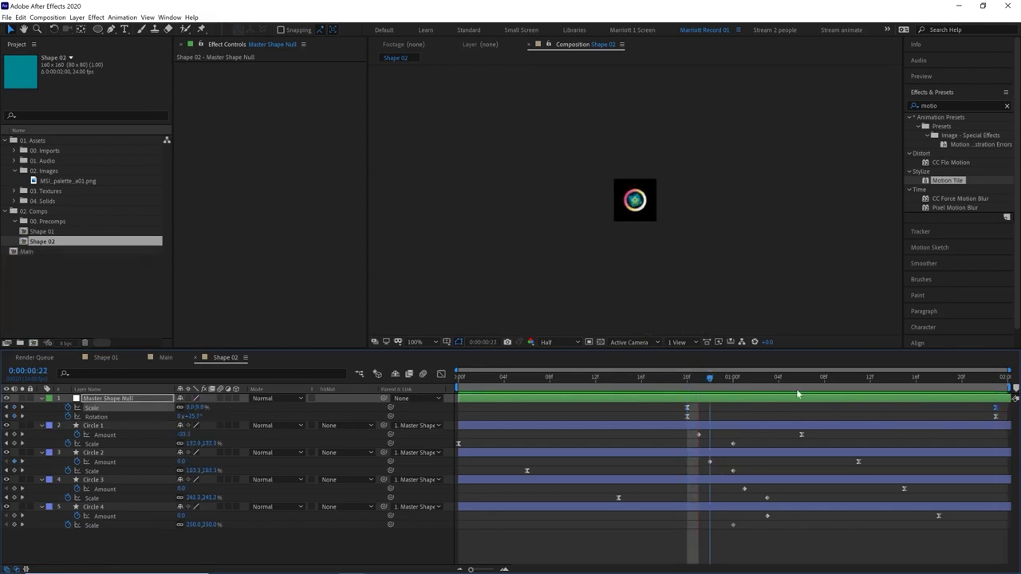
pyautogui.press('.')
pyautogui.press('.')
pyautogui.press('.')
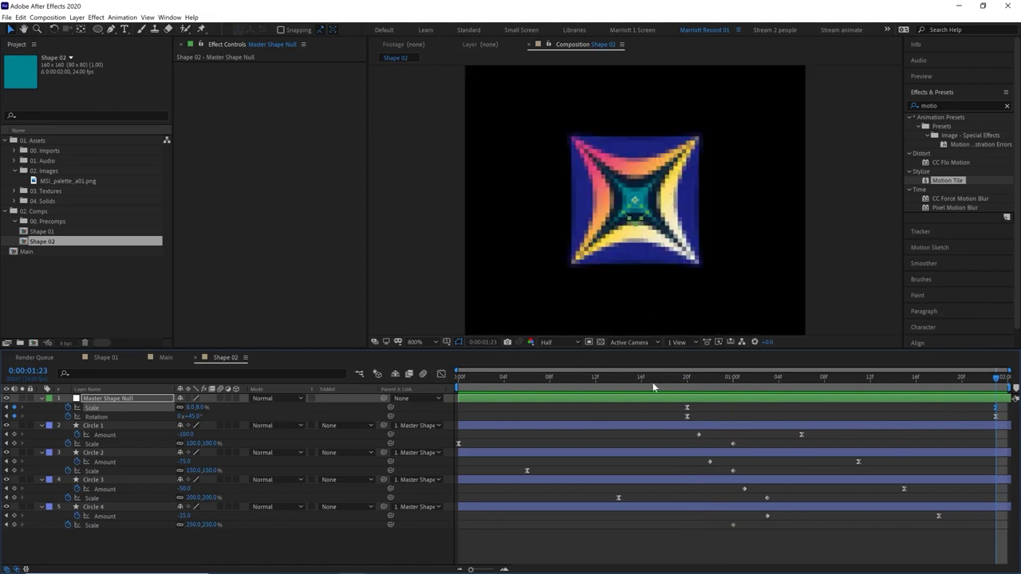
pyautogui.press('space')
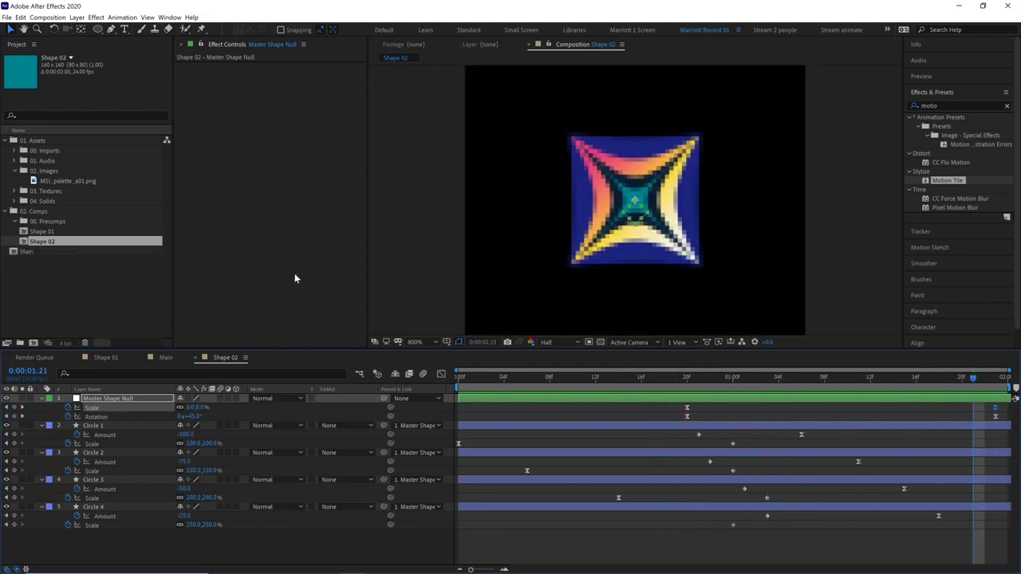
# - In the Main composition, replace the source of the Shape 01 layer starting at 0:00:06:00 with Shape 02
pyautogui.doubleClick(74, 252)
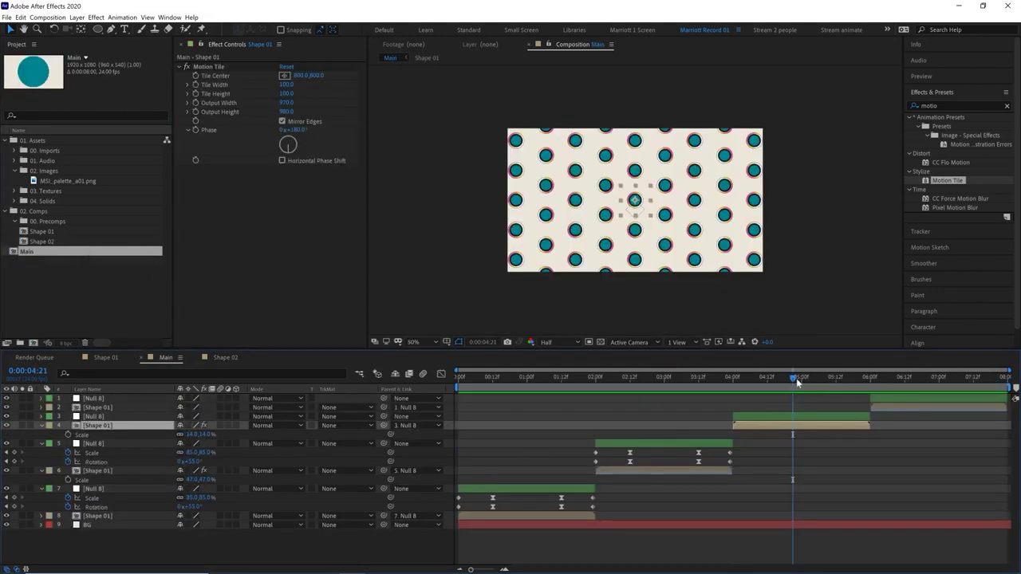
pyautogui.moveTo(797, 378); pyautogui.dragTo(947, 377)
pyautogui.click(892, 406)
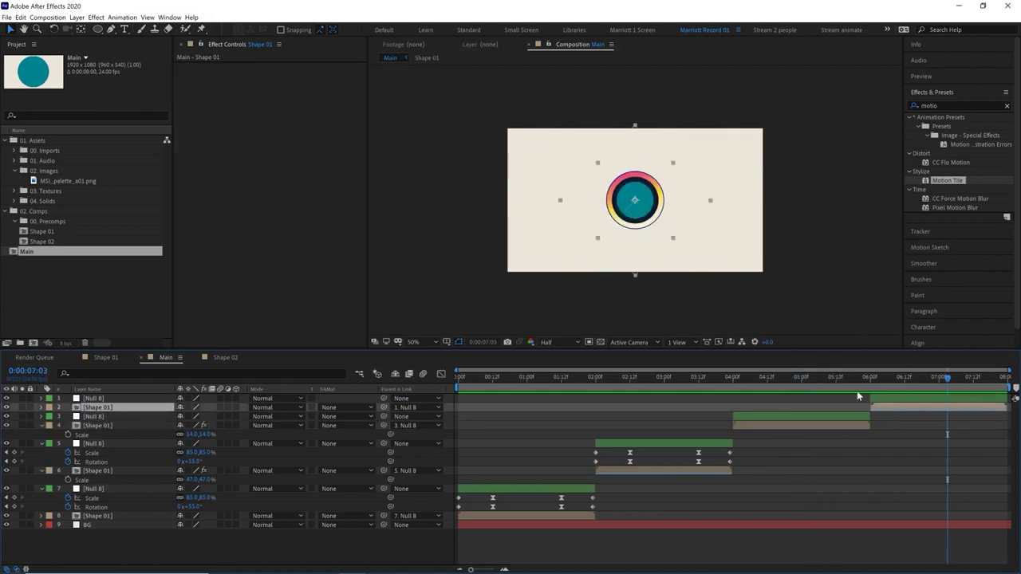
pyautogui.click(62, 242)
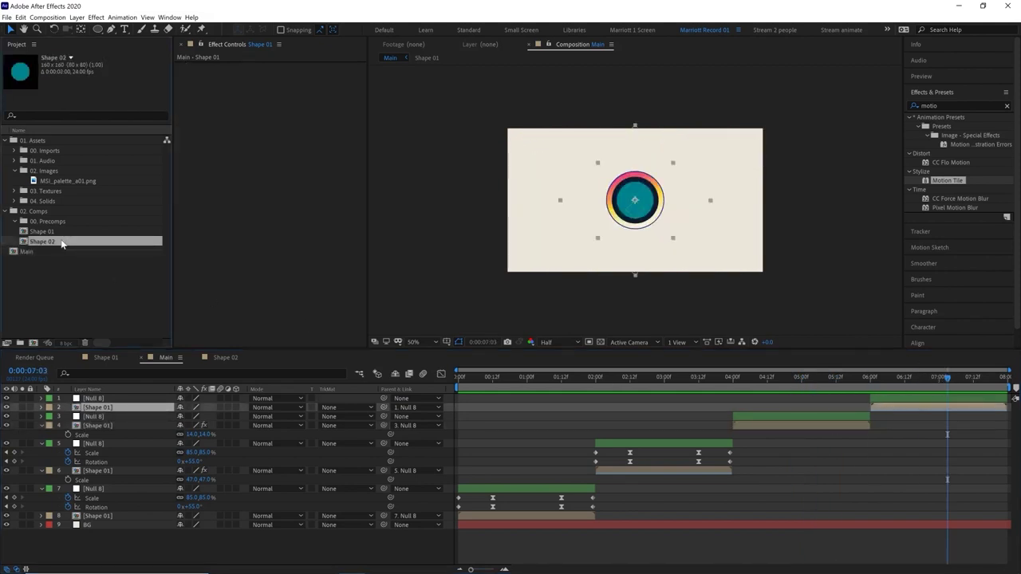
pyautogui.hotkey('alt', 'space')
pyautogui.moveTo(51, 244); pyautogui.dragTo(912, 411)
pyautogui.scroll(1, 635, 244)
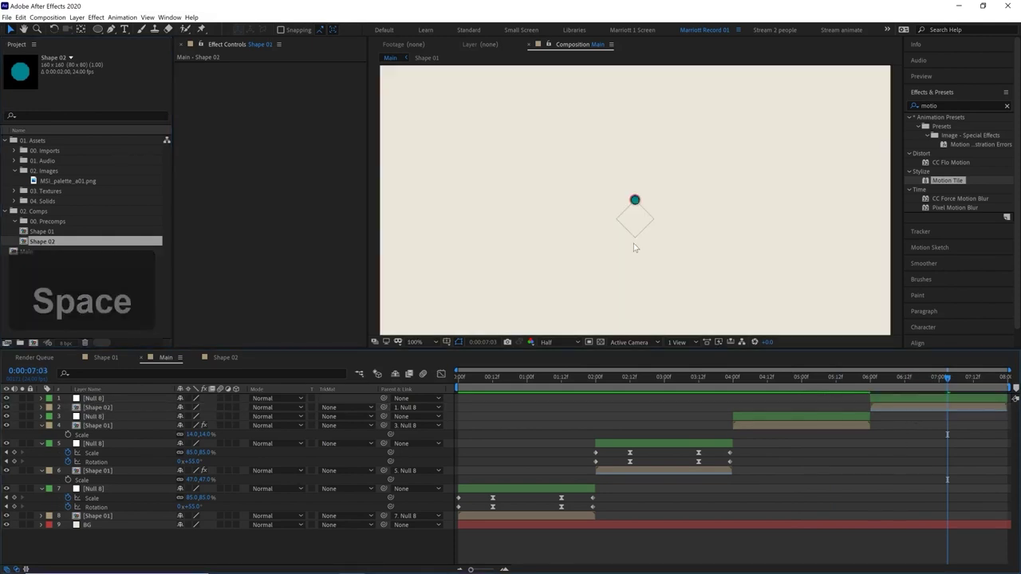
pyautogui.scroll(-1, 836, 292)
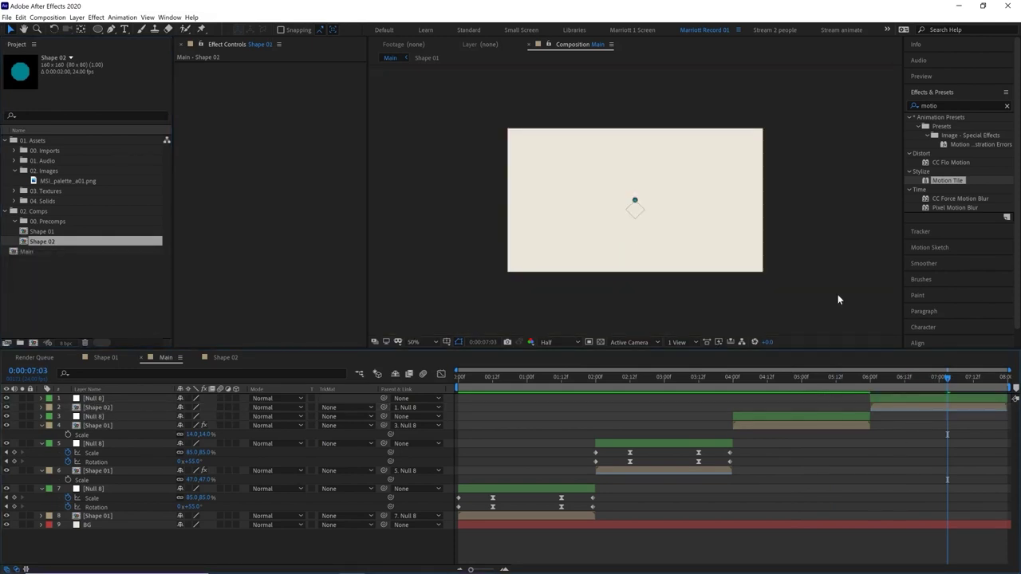
# - Copy the Motion Tile effect from the Shape 01 layer starting at 0:00:04:00 onto the Shape 02 layer
pyautogui.click(931, 406)
pyautogui.moveTo(917, 384)
pyautogui.mouseDown()
pyautogui.moveTo(870, 385)
pyautogui.moveTo(936, 385)
pyautogui.mouseUp()
pyautogui.click(941, 418)
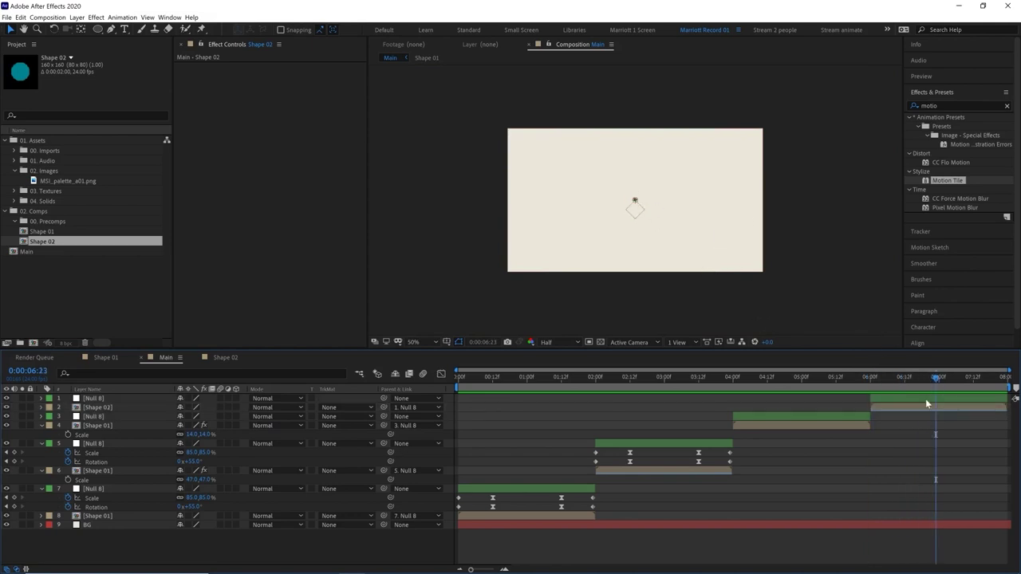
pyautogui.click(818, 426)
pyautogui.click(218, 69)
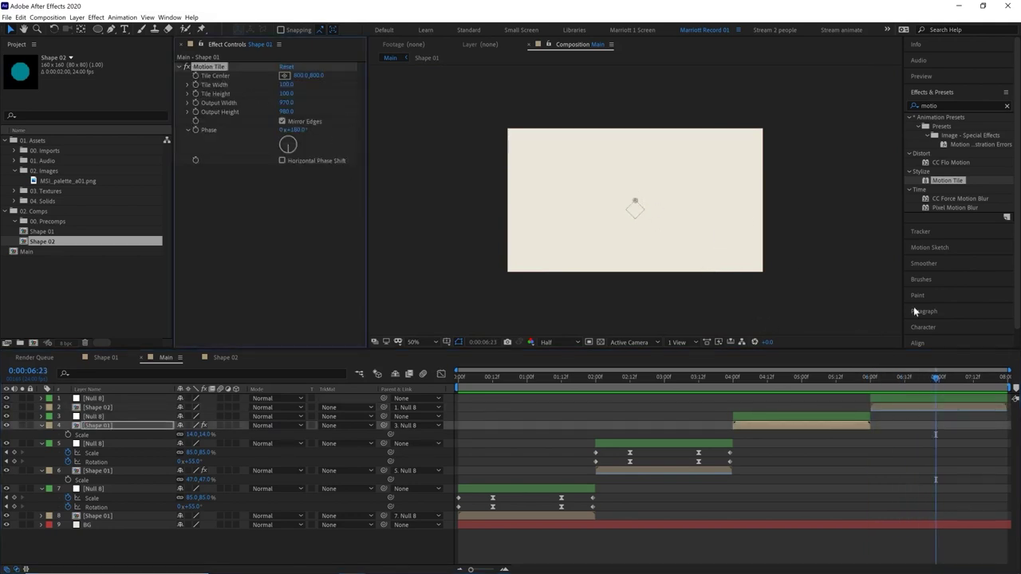
pyautogui.press('c')
pyautogui.click(929, 408)
pyautogui.hotkey('ctrl', 'v')
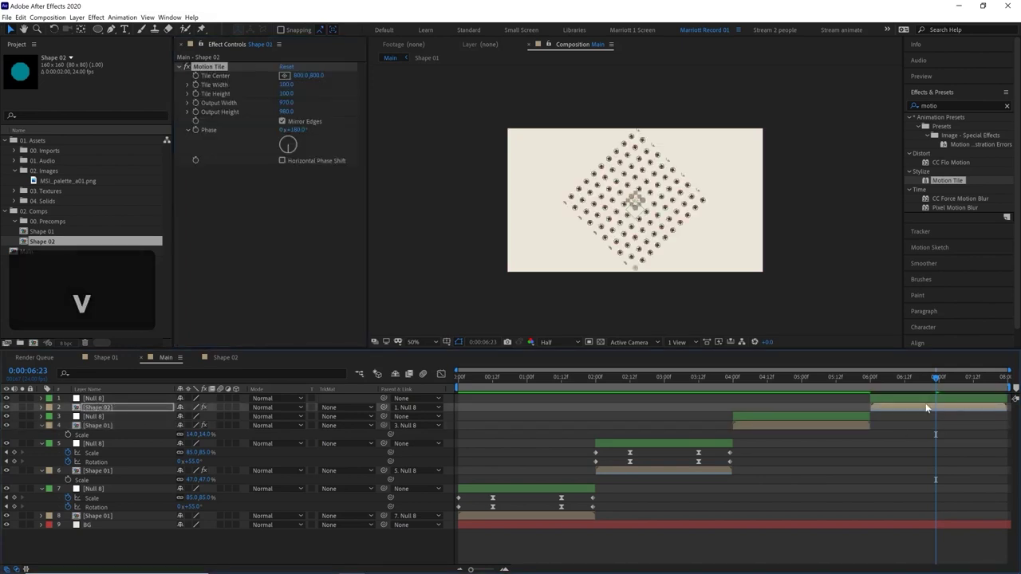
# - Enlarge Shape 02's Motion Tile output to 3120 wide and 3010 high, and reduce the layer's scale to 30%
pyautogui.moveTo(284, 106); pyautogui.dragTo(335, 109)
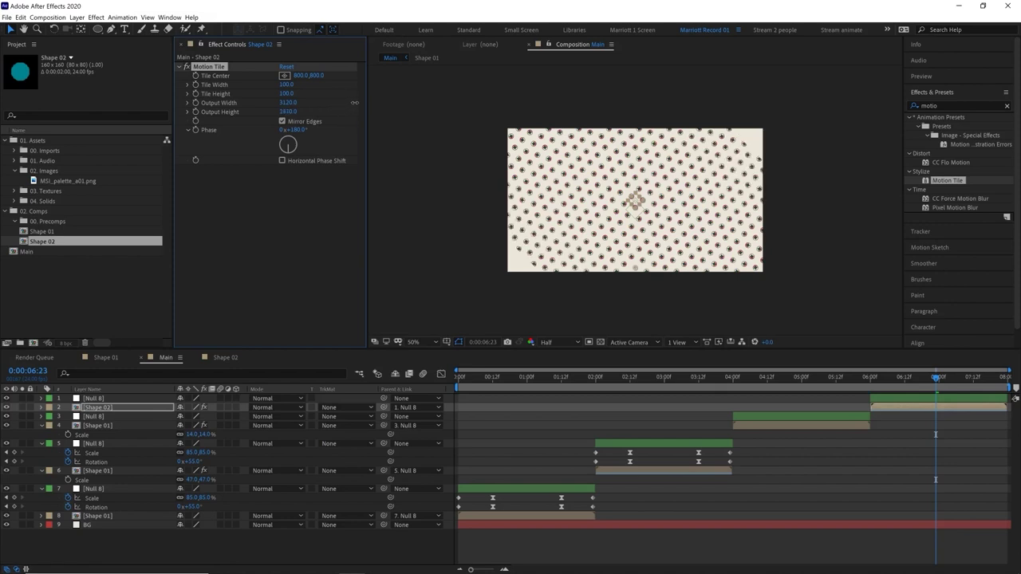
pyautogui.press('s')
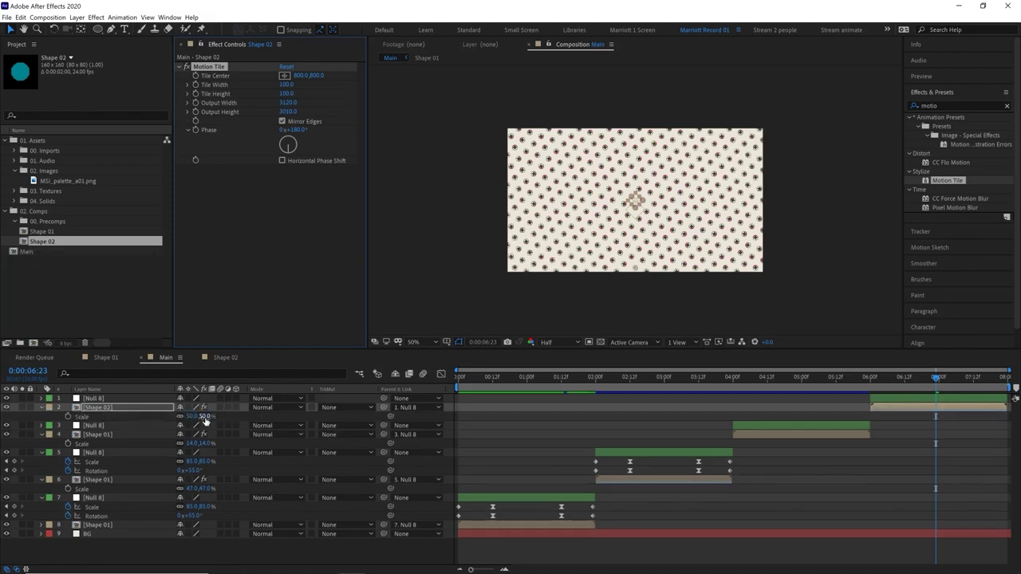
pyautogui.click(205, 416)
pyautogui.write('40')
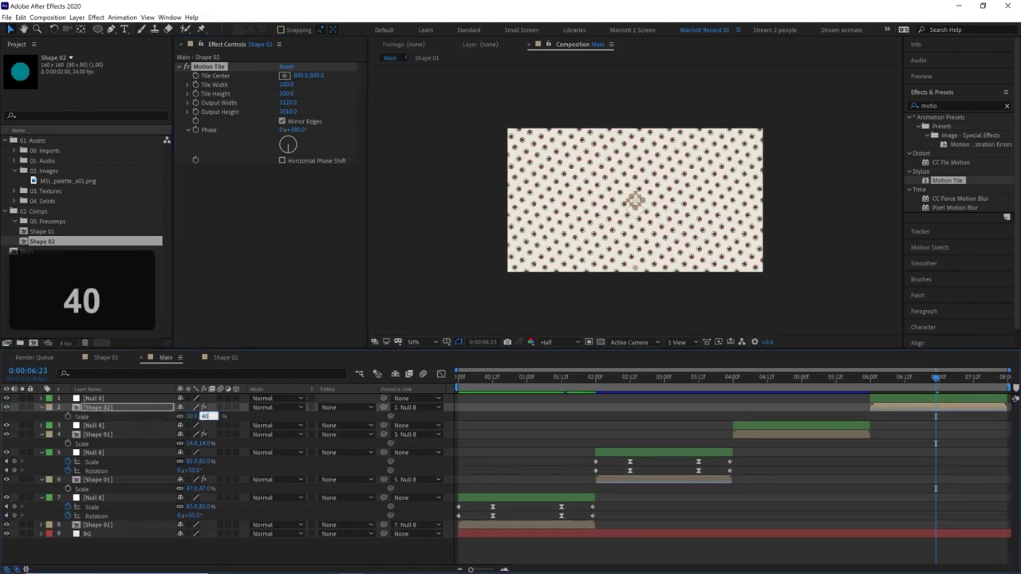
pyautogui.press('Return')
pyautogui.write('30')
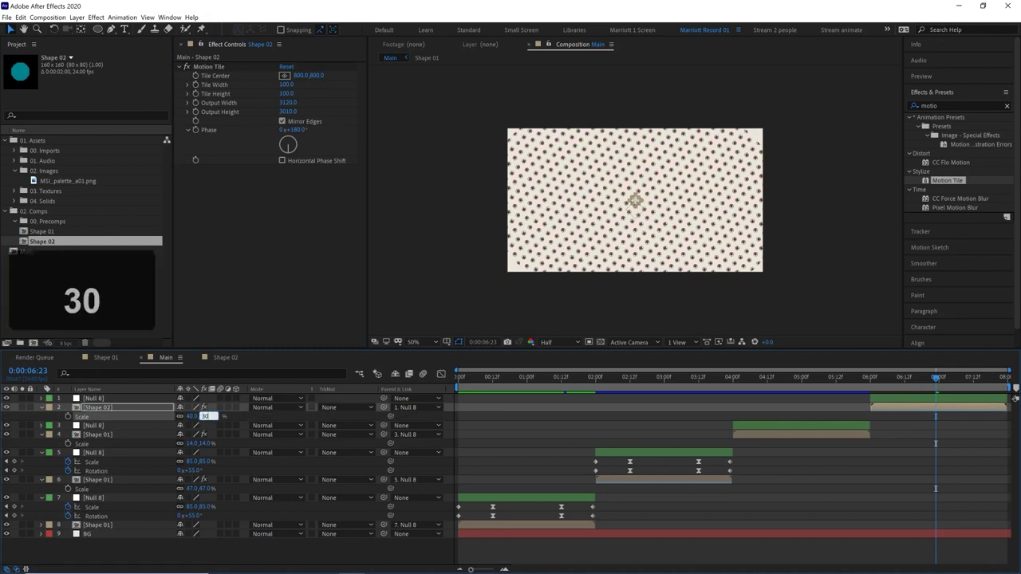
pyautogui.press('Return')
# - Increase Shape 02's Motion Tile Output Width to 4660 and Output Height to 4720 to fill the frame
pyautogui.press('/')
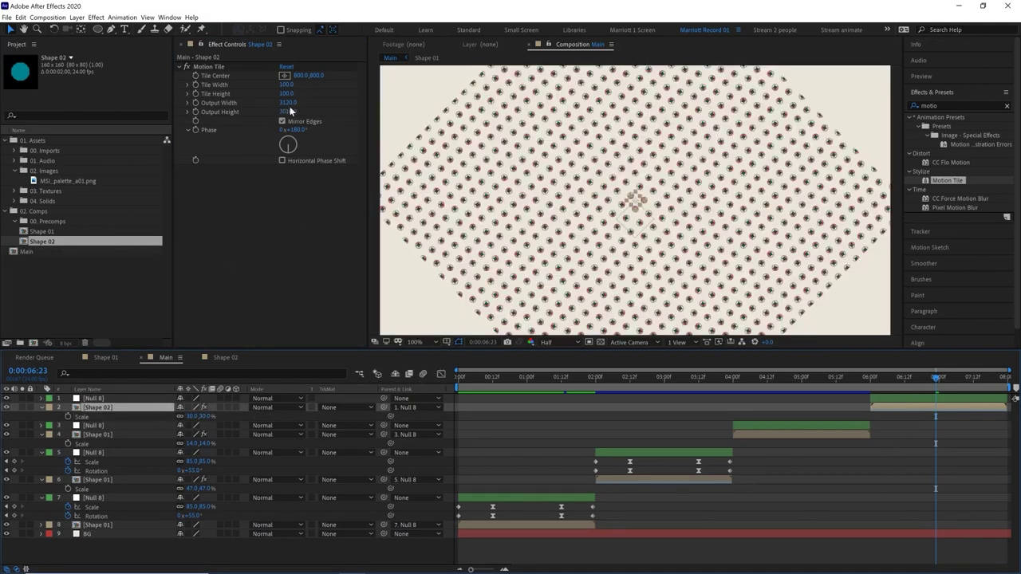
pyautogui.moveTo(288, 102); pyautogui.dragTo(375, 111)
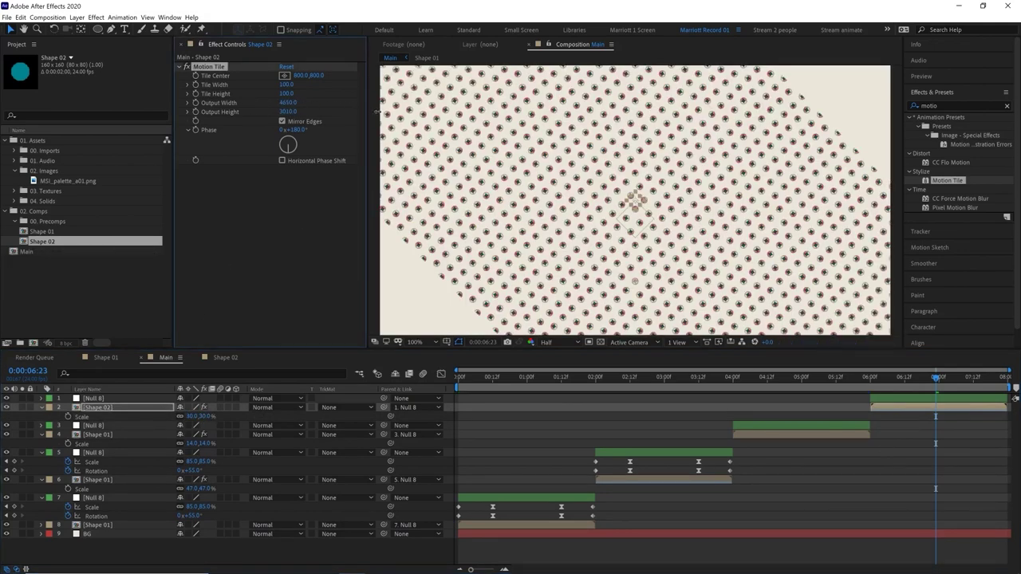
pyautogui.moveTo(287, 111); pyautogui.dragTo(372, 107)
pyautogui.press(',')
# - Preview the dense Shape 02 pattern from 0:00:06:00 and inspect it up close around 0:00:06:05
pyautogui.click(871, 378)
pyautogui.press('space')
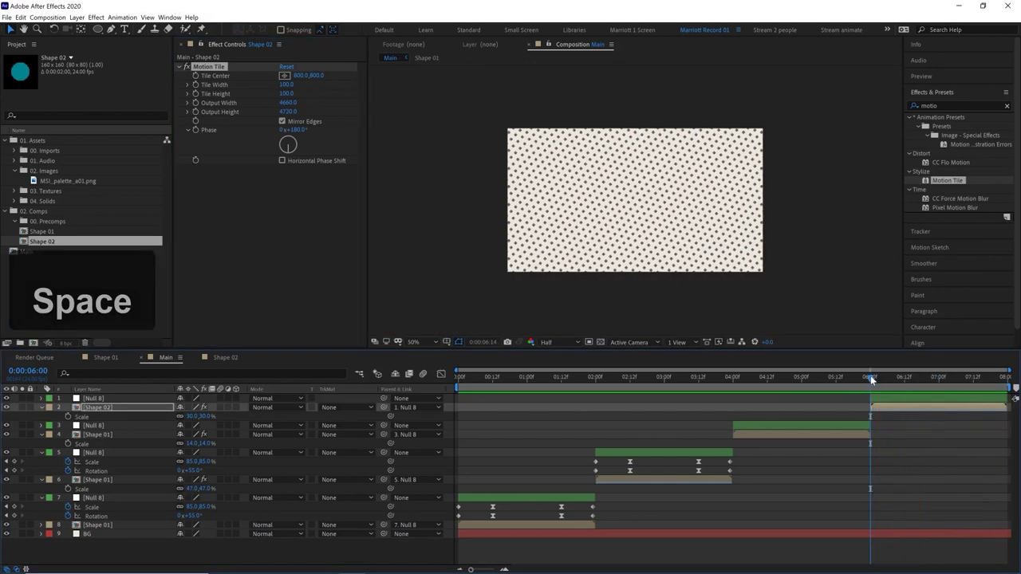
pyautogui.press('space')
pyautogui.moveTo(873, 380)
pyautogui.mouseDown()
pyautogui.moveTo(929, 380)
pyautogui.moveTo(885, 380)
pyautogui.mouseUp()
pyautogui.scroll(2, 731, 272)
pyautogui.scroll(-4, 732, 274)
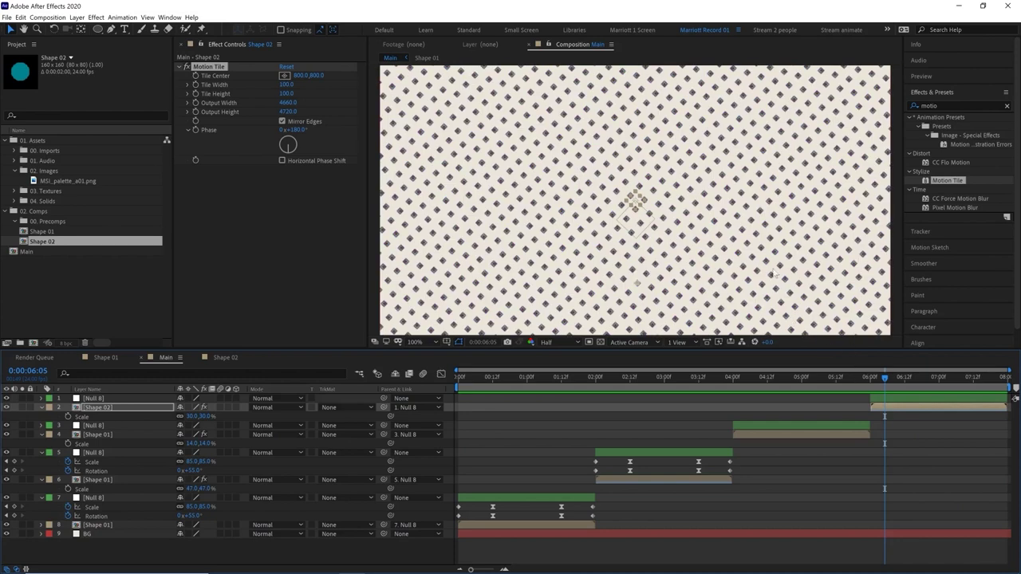
pyautogui.click(876, 380)
pyautogui.press('space')
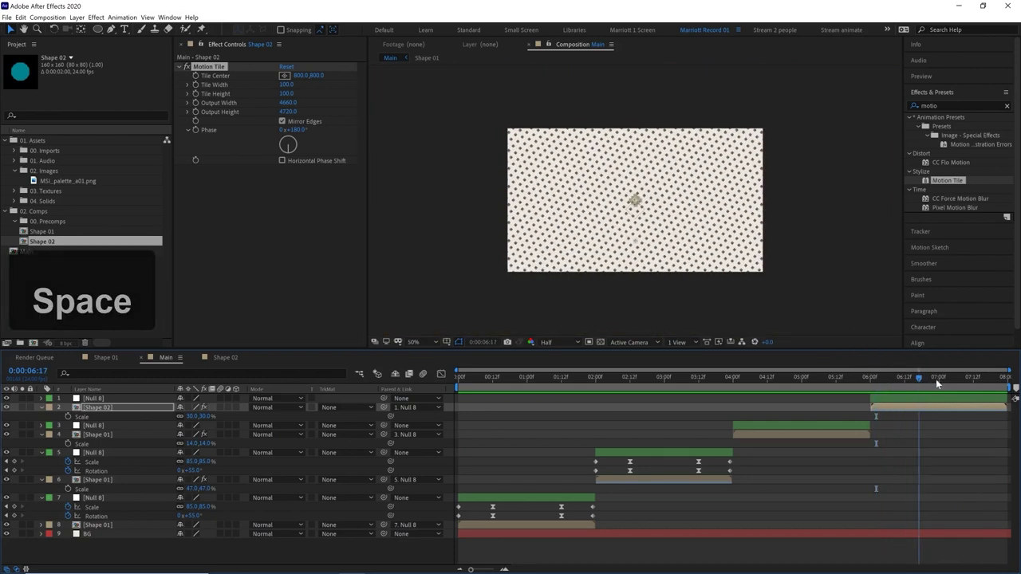
pyautogui.moveTo(884, 372); pyautogui.dragTo(869, 387)
pyautogui.press('space')
# - Increase the Motion Tile Output Width to 1170 on the Shape 01 layer starting at 0:00:04:00
pyautogui.click(861, 438)
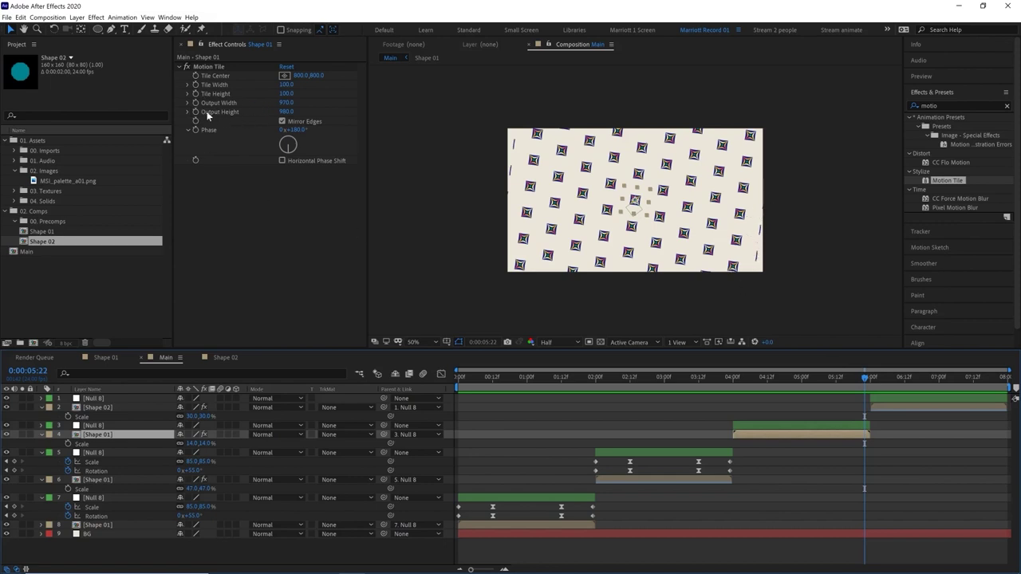
pyautogui.moveTo(286, 103); pyautogui.dragTo(302, 103)
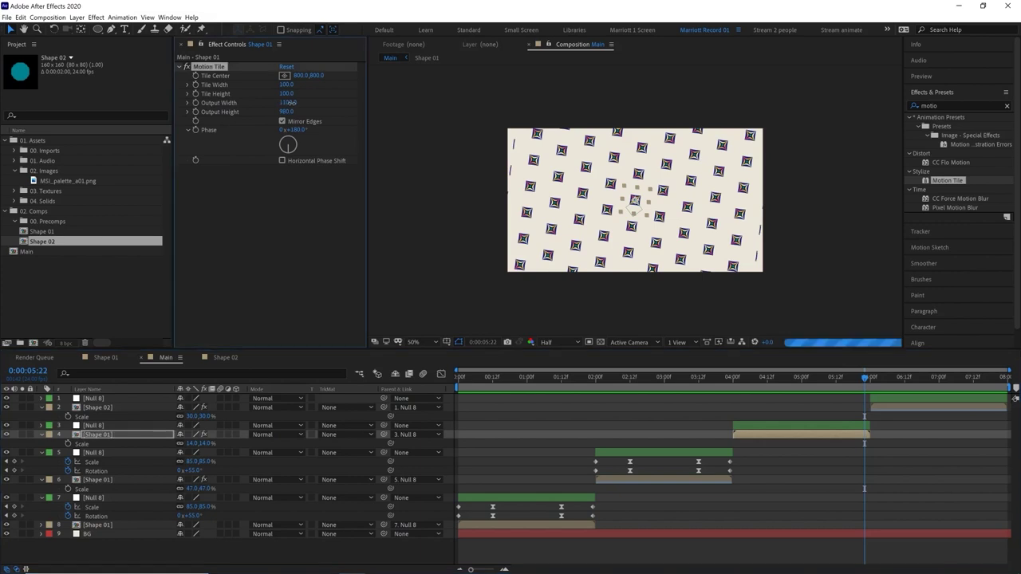
# - At 0:00:07:22, increase Shape 02's Motion Tile Output Width to 5140 and Output Height to 5460 to fill the corners
pyautogui.moveTo(870, 384); pyautogui.dragTo(1004, 387)
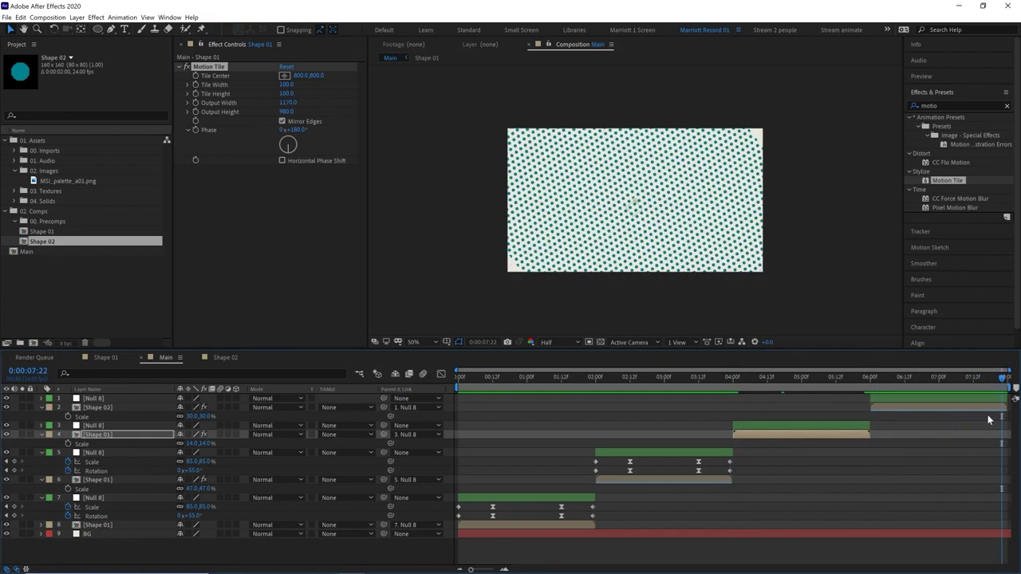
pyautogui.click(987, 420)
pyautogui.click(979, 412)
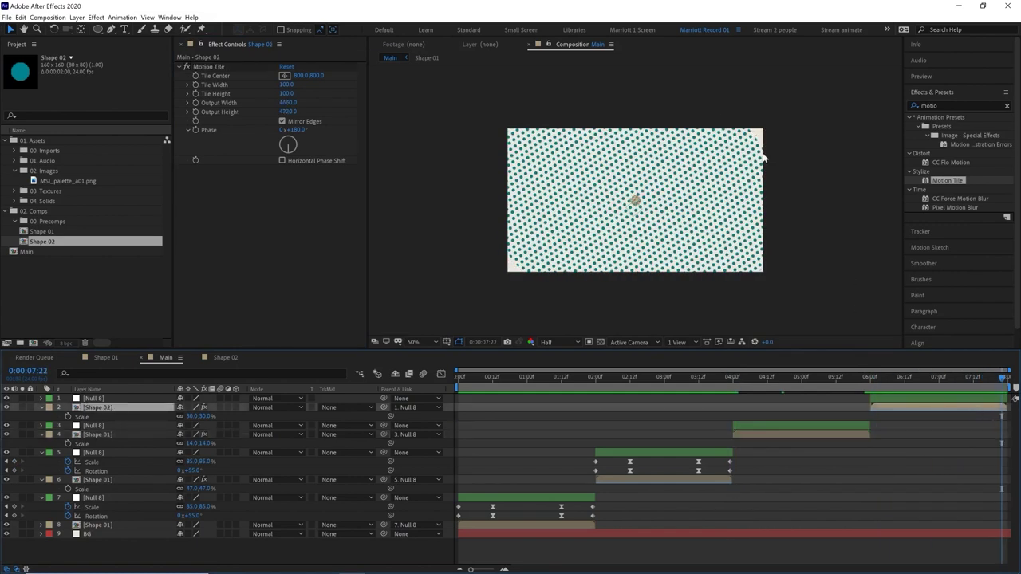
pyautogui.moveTo(288, 103); pyautogui.dragTo(327, 111)
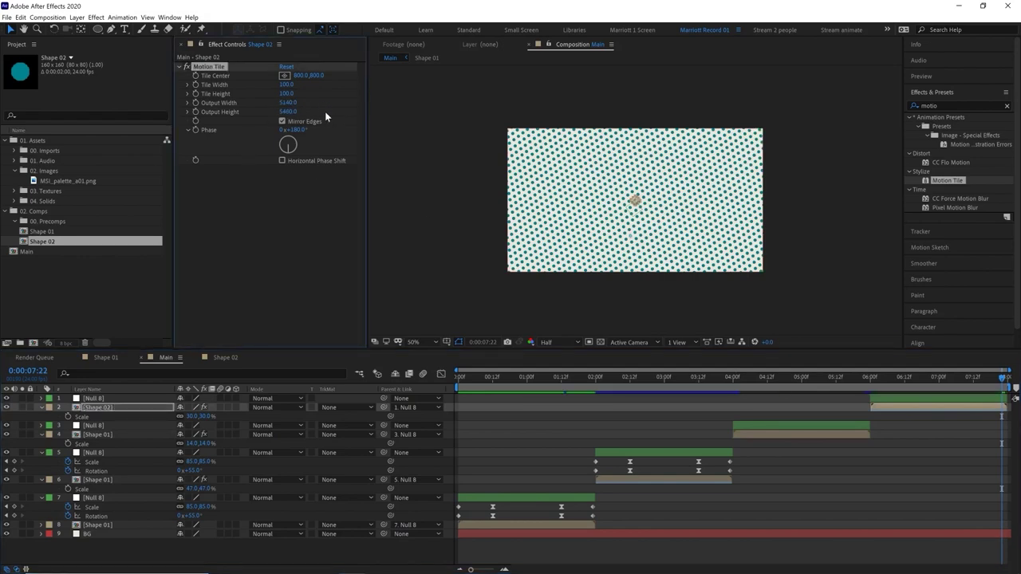
# - Preview the Main composition from the start at 100% magnification, including the dense pattern around 0:00:07:14
pyautogui.moveTo(868, 381); pyautogui.dragTo(419, 392)
pyautogui.scroll(1, 675, 253)
pyautogui.press('space')
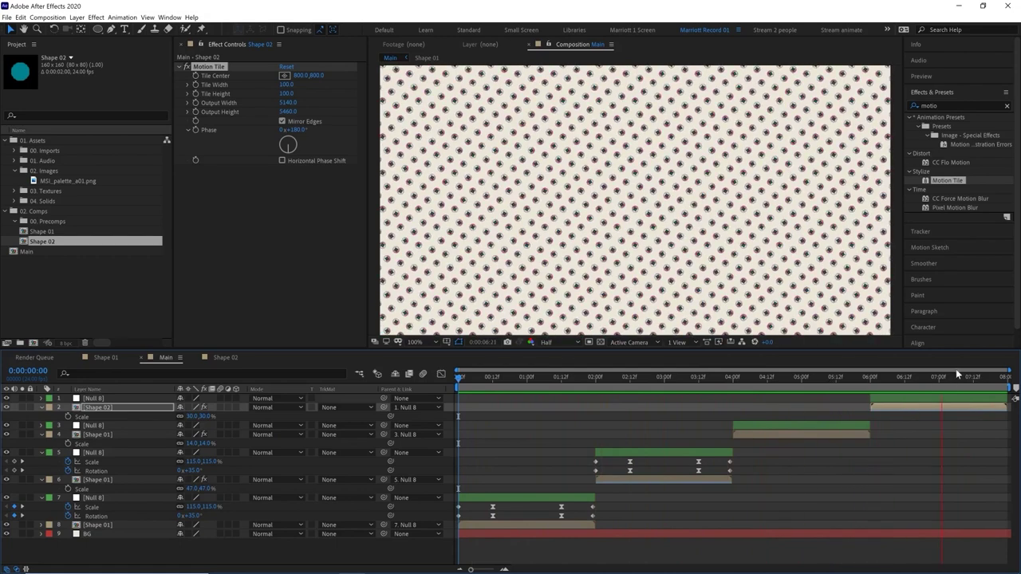
pyautogui.click(980, 378)
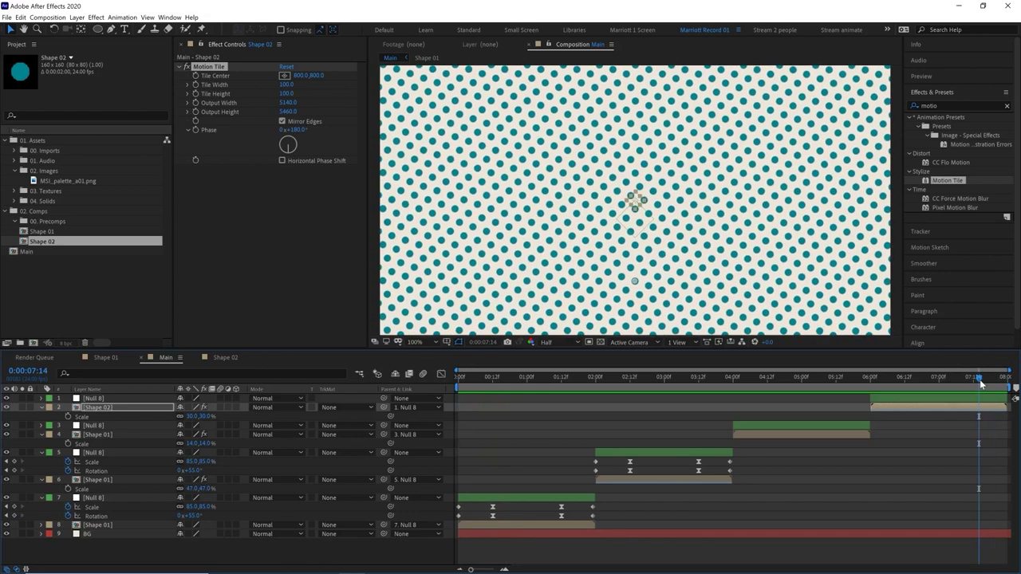
pyautogui.press('space')
# - Compare the large opening circle with the small dots at 0:00:07:23 to judge how the loop joins
pyautogui.moveTo(979, 378); pyautogui.dragTo(504, 379)
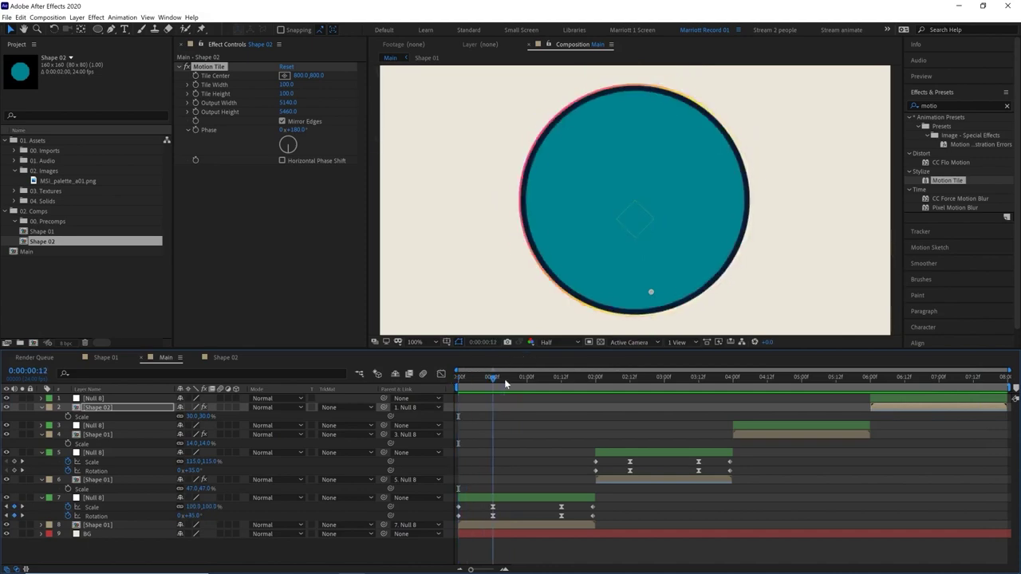
pyautogui.moveTo(962, 387); pyautogui.dragTo(1015, 387)
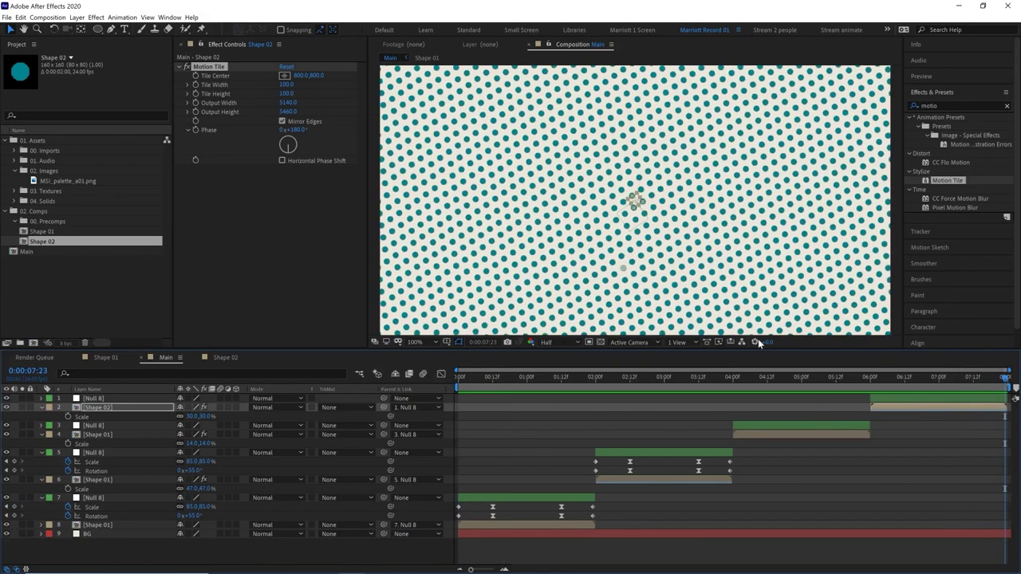
pyautogui.moveTo(980, 383); pyautogui.dragTo(1014, 385)
pyautogui.moveTo(483, 380); pyautogui.dragTo(461, 382)
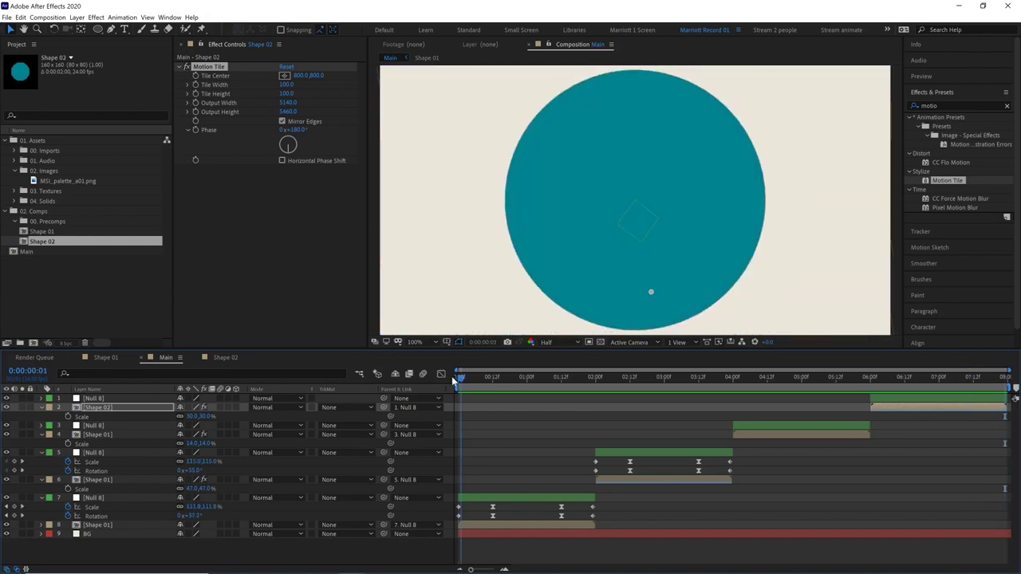
pyautogui.press('space')
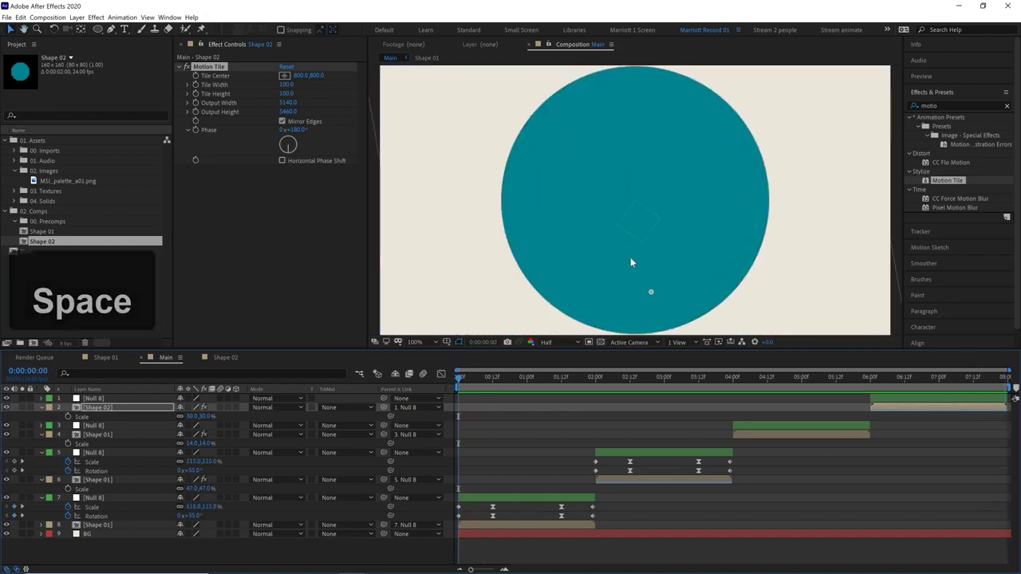
pyautogui.moveTo(464, 382); pyautogui.dragTo(522, 387)
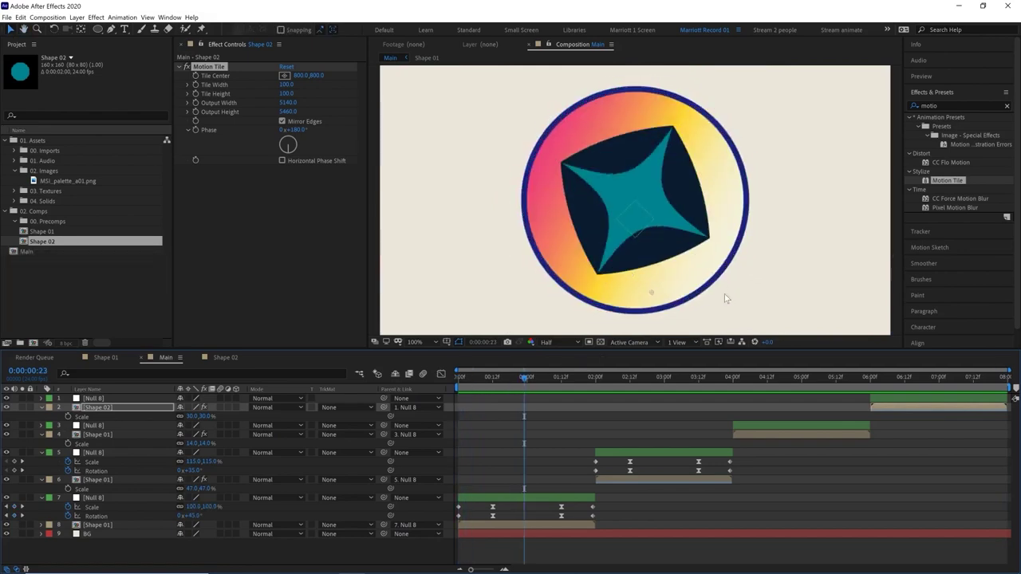
pyautogui.moveTo(941, 380); pyautogui.dragTo(1005, 391)
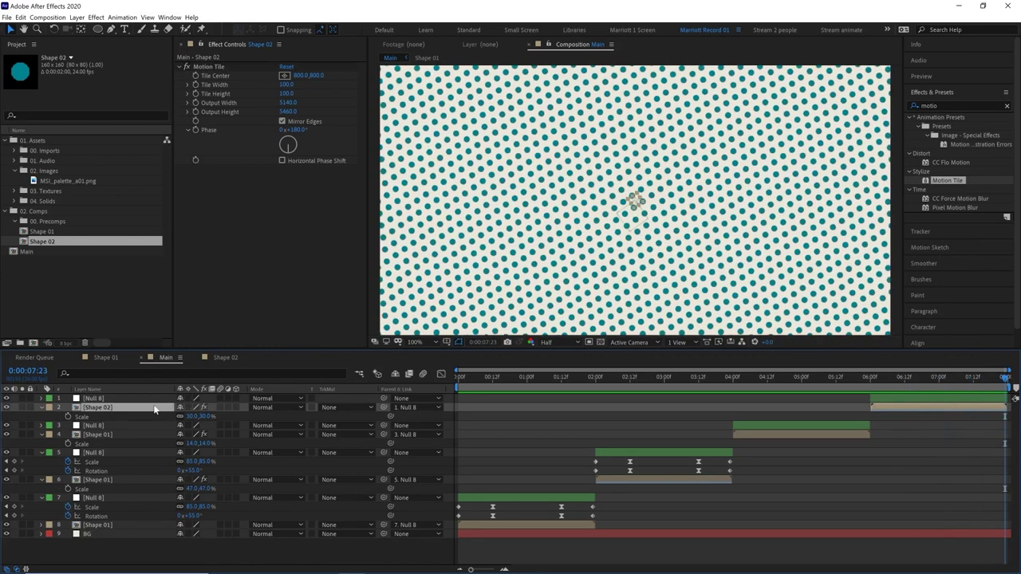
# - Open the Shape 02 composition and set the Master Shape Null's Scale at 0:00:00:00 to 18%
pyautogui.doubleClick(992, 408)
pyautogui.press('space')
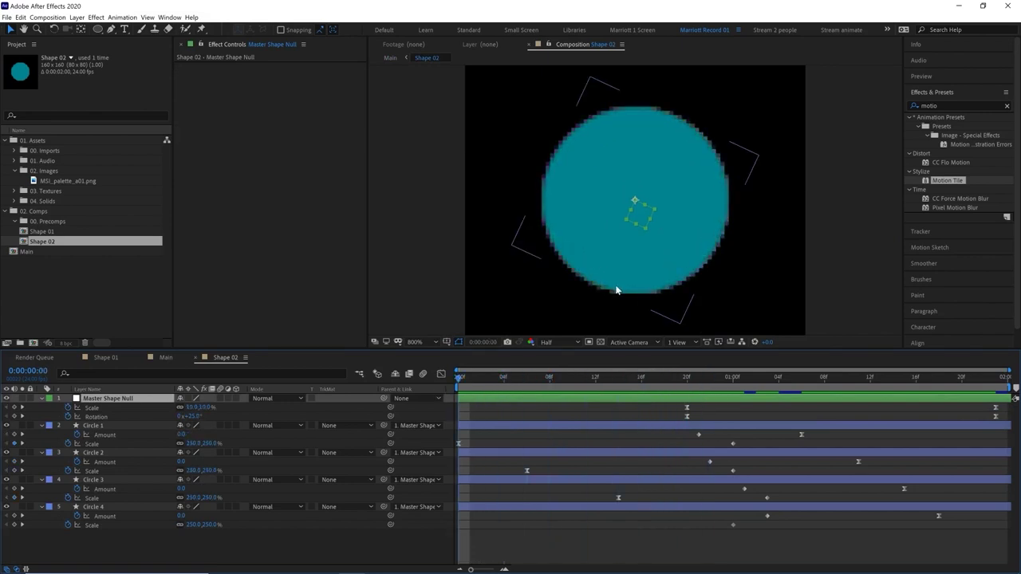
pyautogui.press('space')
pyautogui.moveTo(207, 406); pyautogui.dragTo(211, 407)
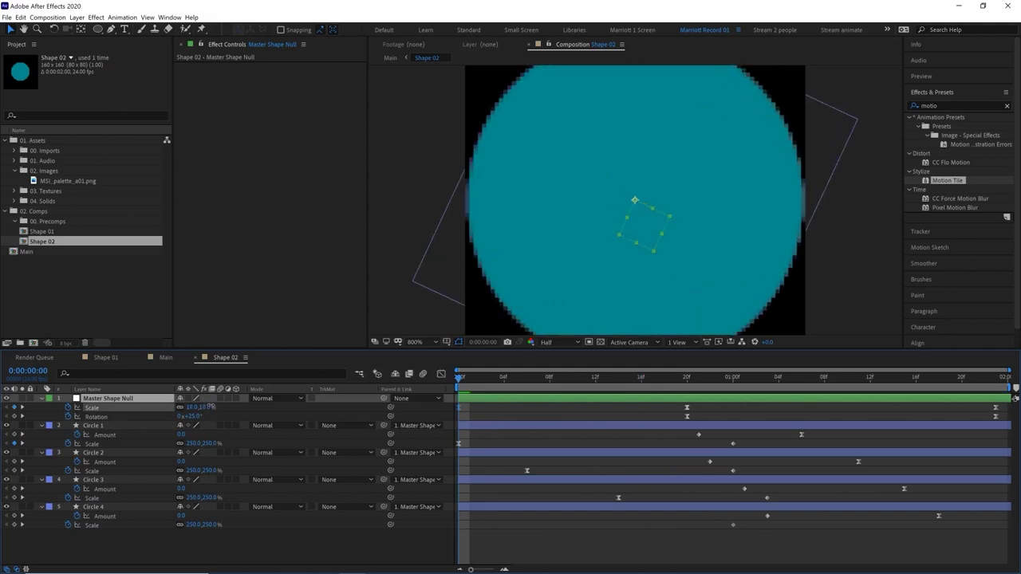
pyautogui.scroll(-1, 688, 253)
pyautogui.scroll(1, 667, 220)
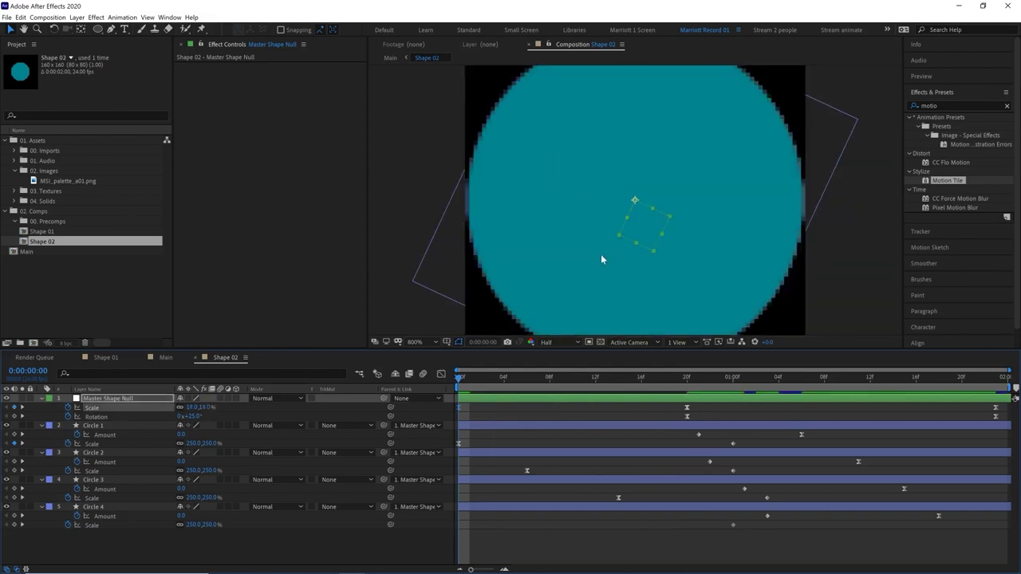
pyautogui.scroll(-1, 721, 190)
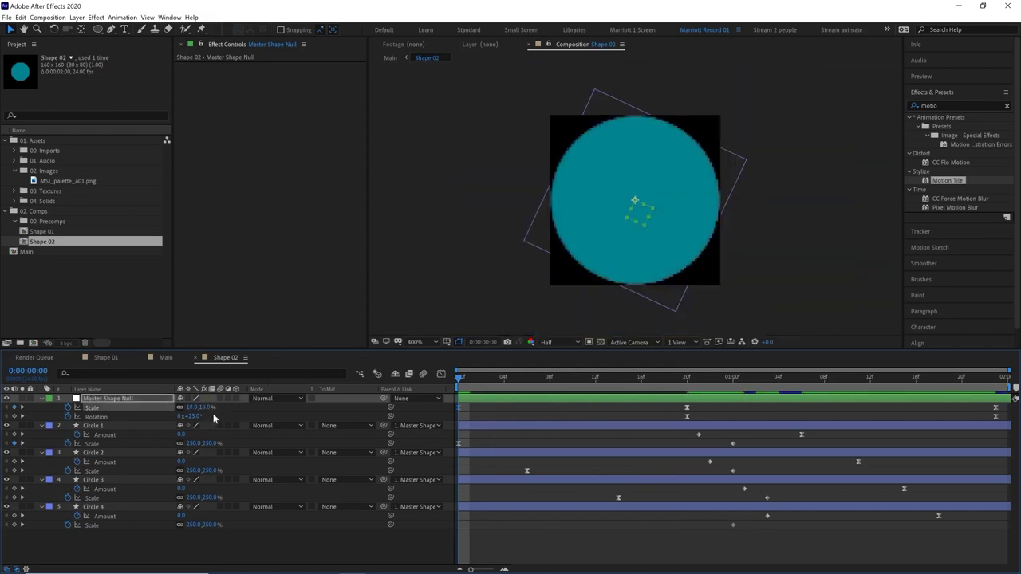
# - Return to the Main composition, inspect the enlarged dots around 0:00:07:23, and preview the whole animation
pyautogui.press('Tab')
pyautogui.click(485, 412)
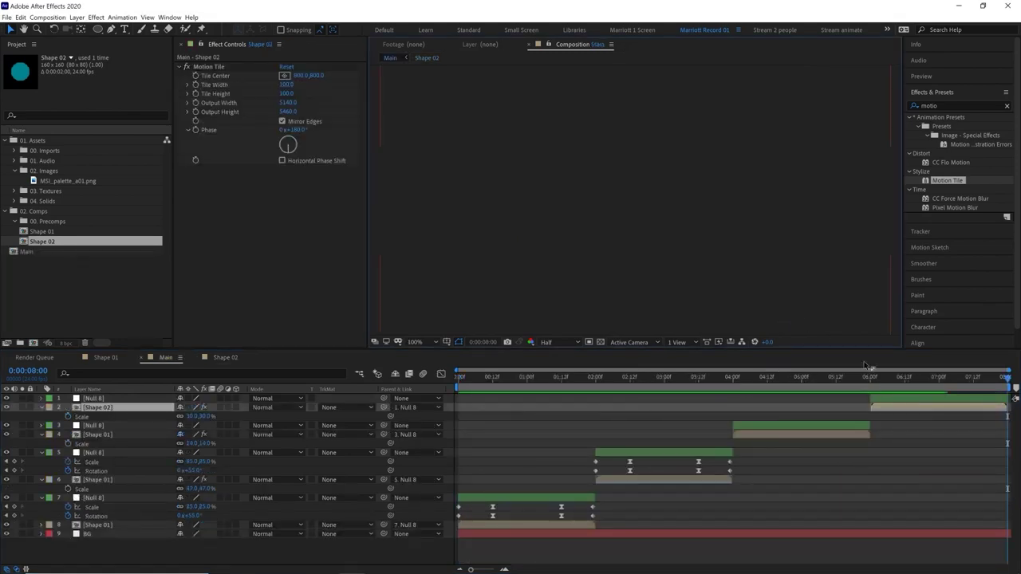
pyautogui.moveTo(917, 383); pyautogui.dragTo(1015, 386)
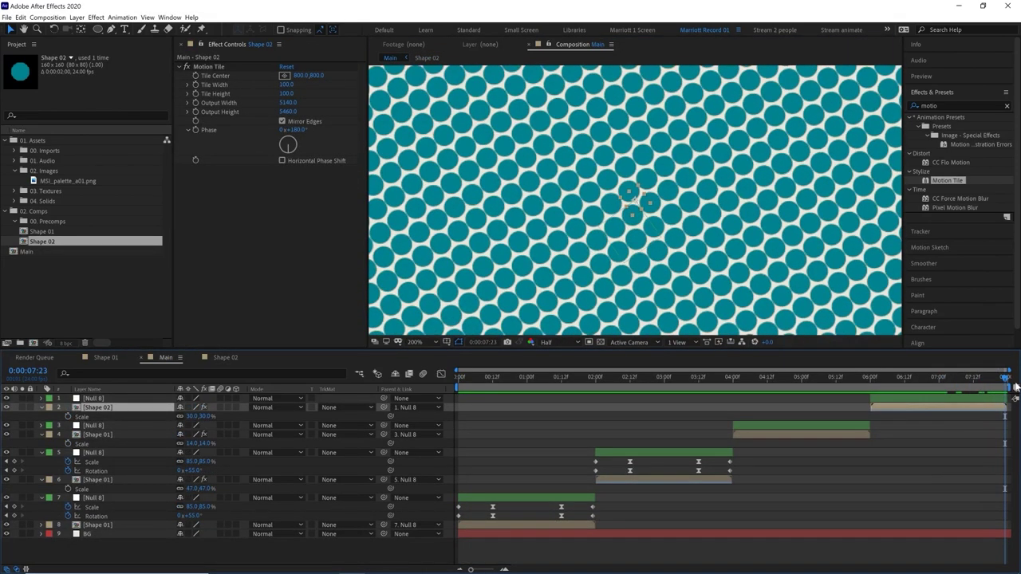
pyautogui.moveTo(948, 380)
pyautogui.mouseDown()
pyautogui.moveTo(930, 380)
pyautogui.moveTo(950, 379)
pyautogui.mouseUp()
pyautogui.press('space')
pyautogui.press('space')
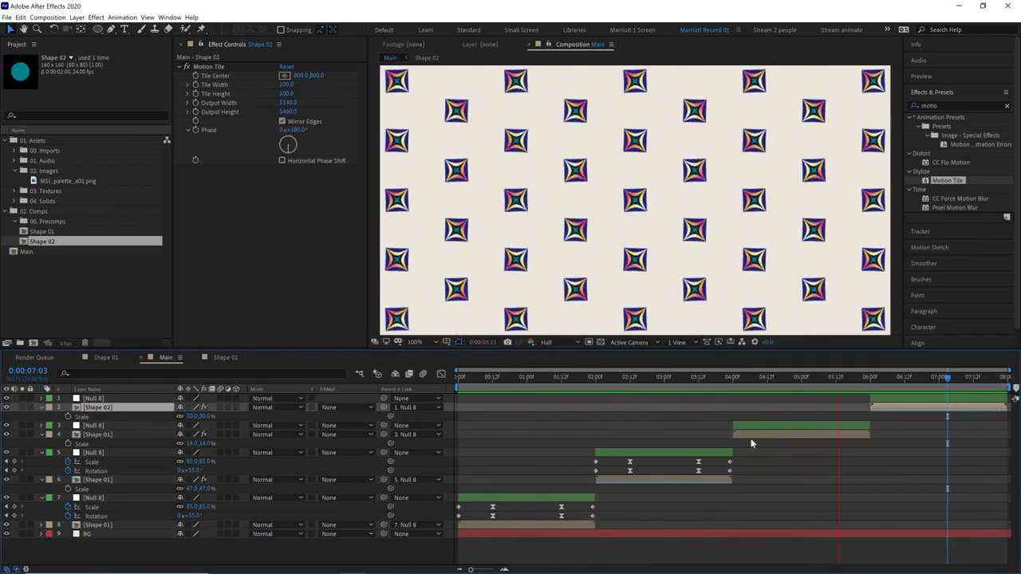
# - Add an adjustment layer above all layers in Main and apply Posterize Time with a frame rate of 12
pyautogui.click(511, 381)
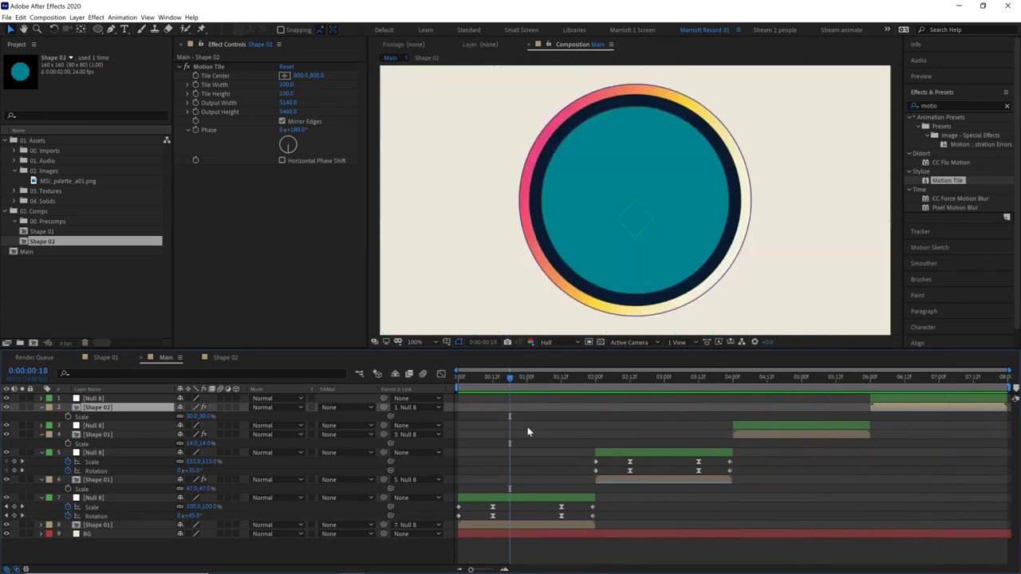
pyautogui.hotkey('ctrl', 'space')
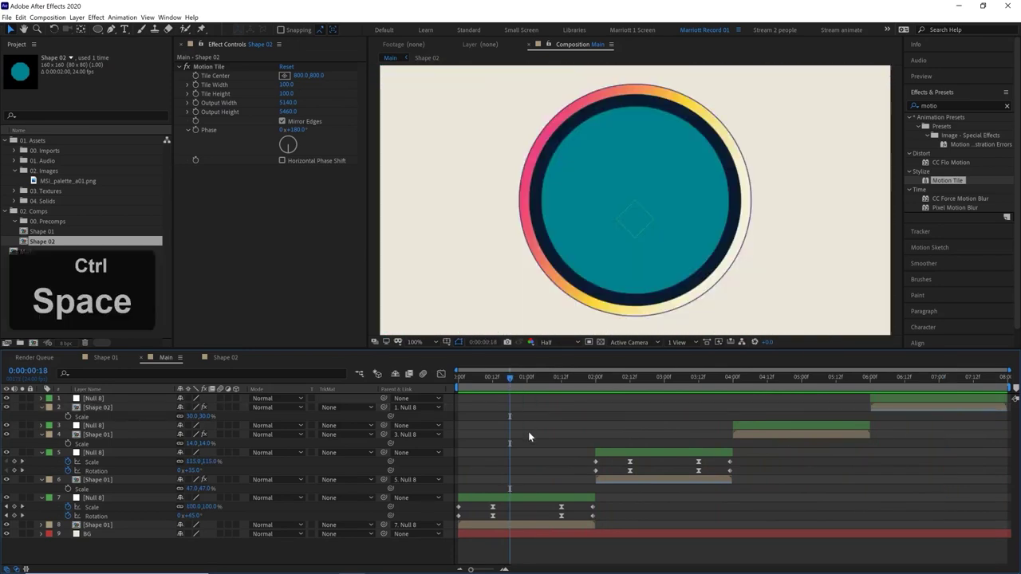
pyautogui.hotkey('ctrl', 'alt', 'y')
pyautogui.write('poster')
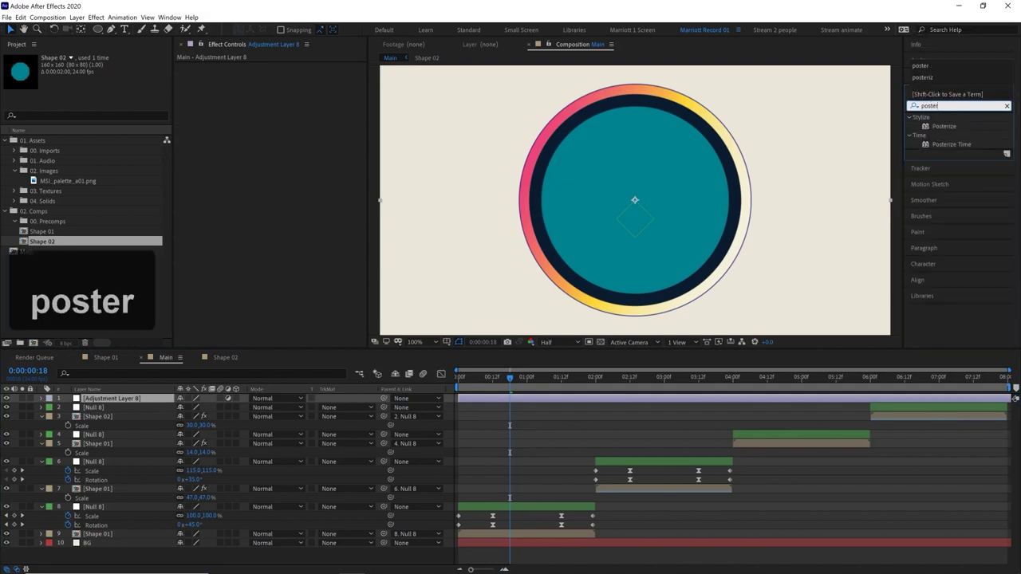
pyautogui.moveTo(951, 143); pyautogui.dragTo(584, 399)
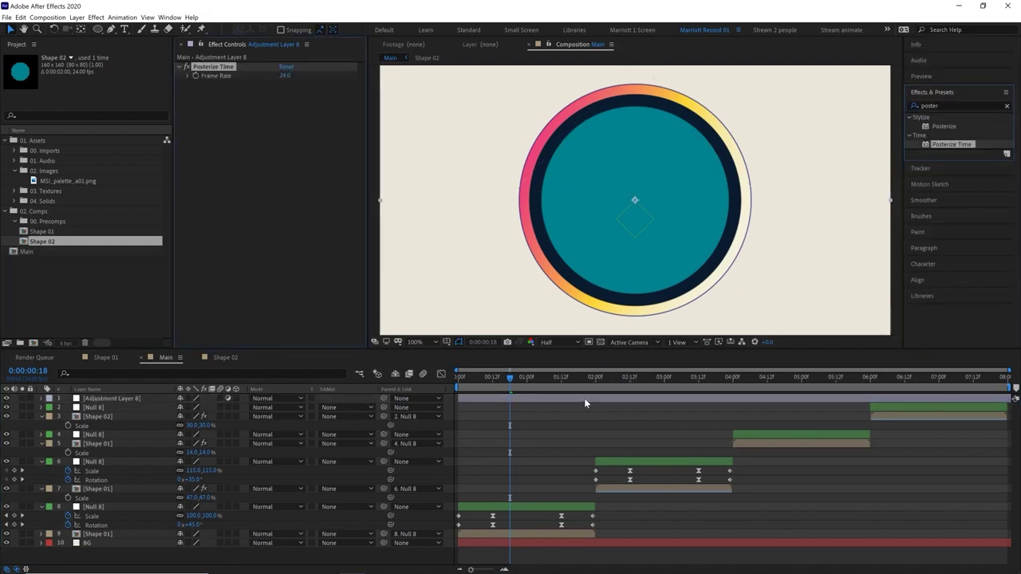
pyautogui.click(284, 76)
pyautogui.write('12')
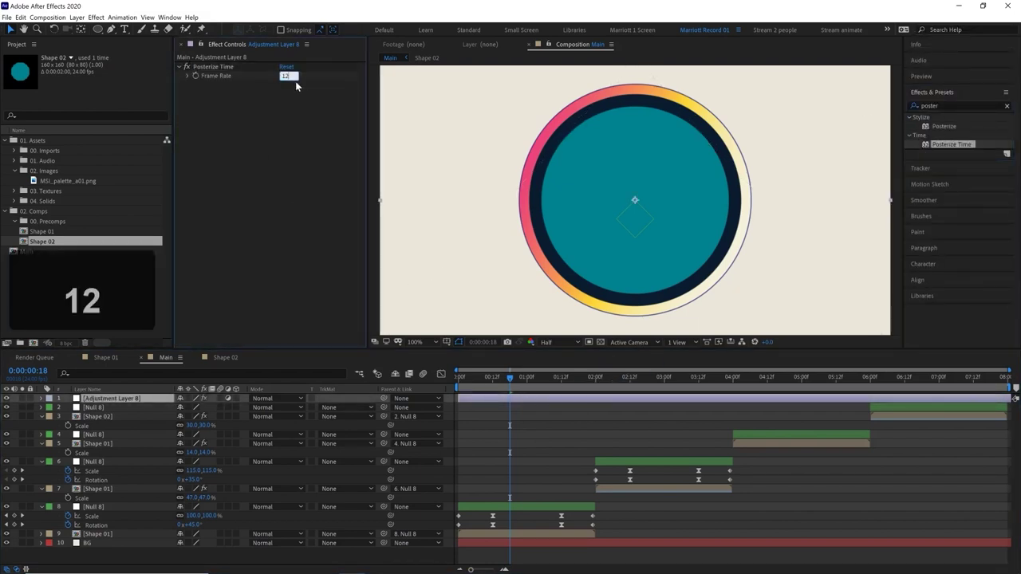
pyautogui.press('Return')
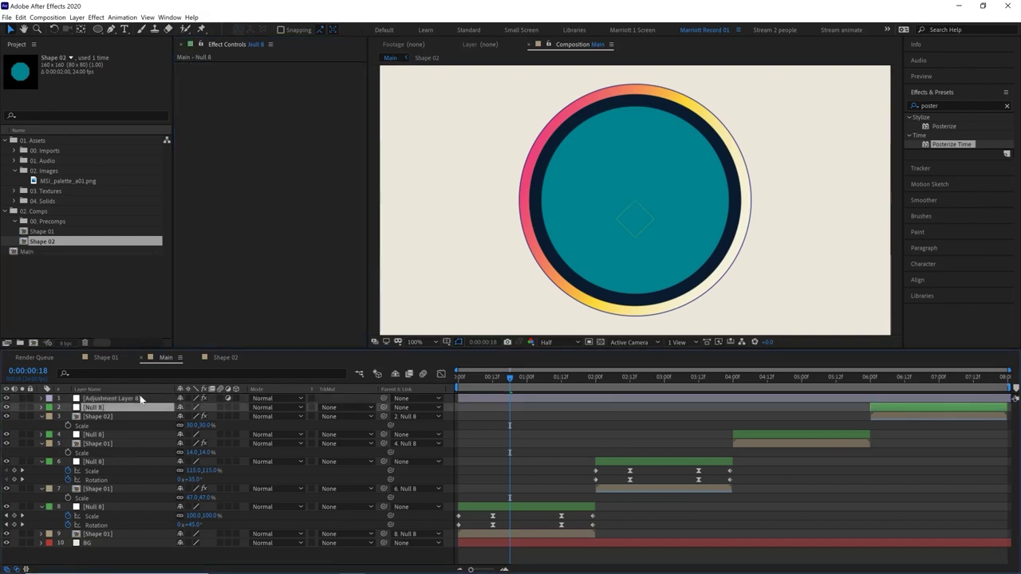
# - Check the adjustment layer's Posterize Time setting and preview the stepped animation from the beginning
pyautogui.click(139, 398)
pyautogui.moveTo(512, 393); pyautogui.dragTo(562, 393)
pyautogui.press('space')
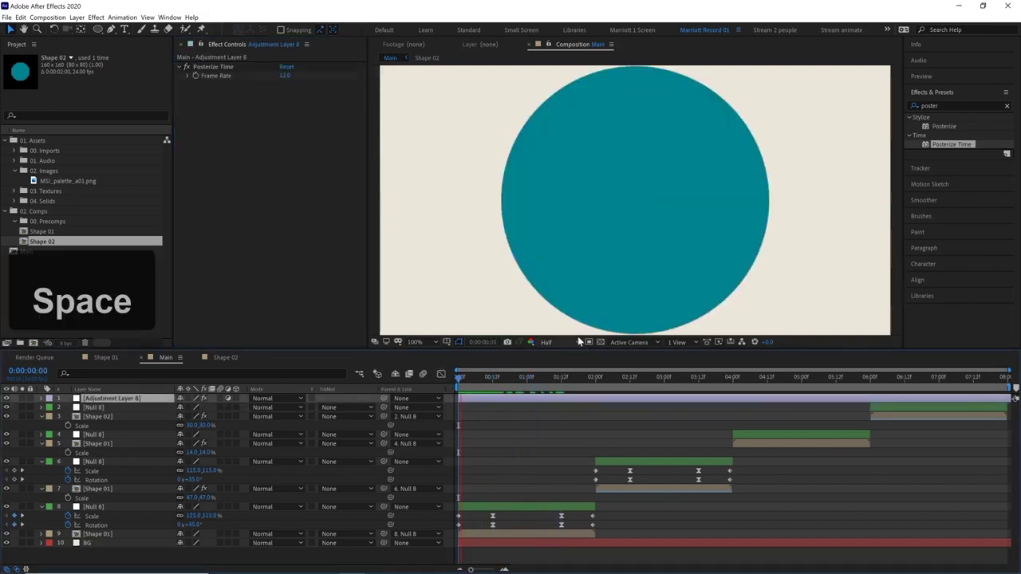